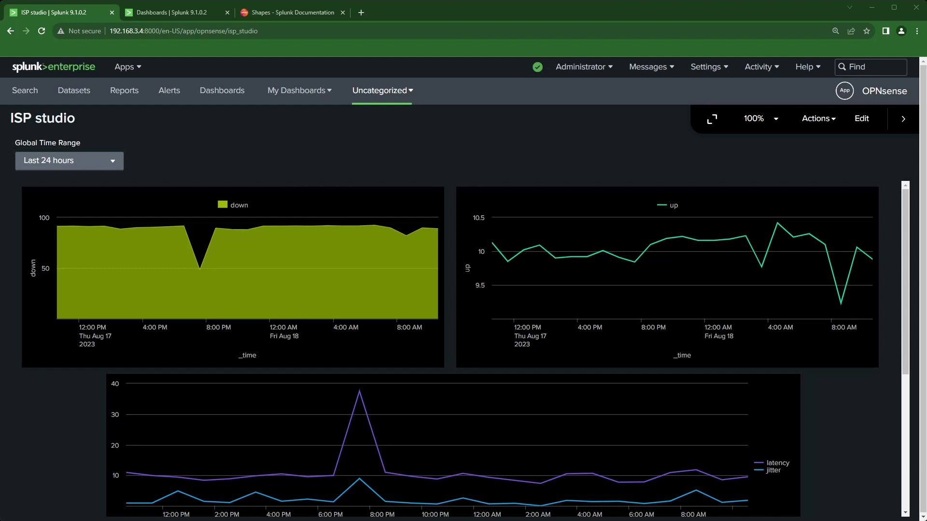
Clone the ISP studio dashboard as "ISP studio Clone" with the ID isp_studio_clone and open the clone for editing.
{"action": "left_click", "coordinate": [819, 118]}
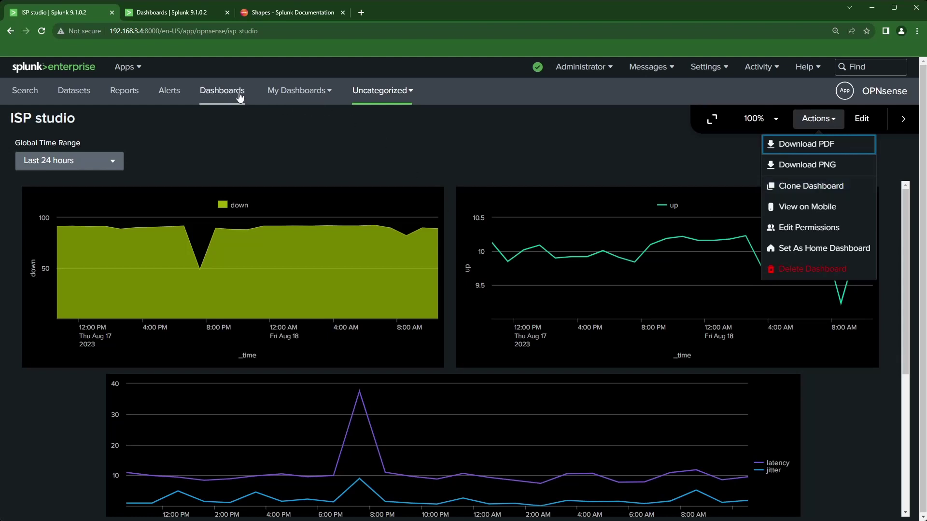
{"action": "left_click", "coordinate": [165, 15]}
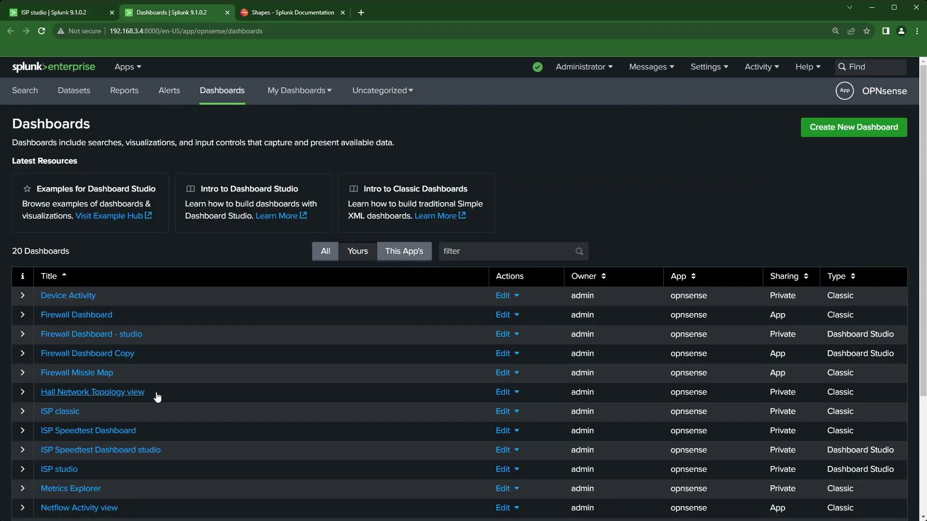
{"action": "scroll", "coordinate": [97, 393], "scroll_direction": "down", "scroll_amount": 2}
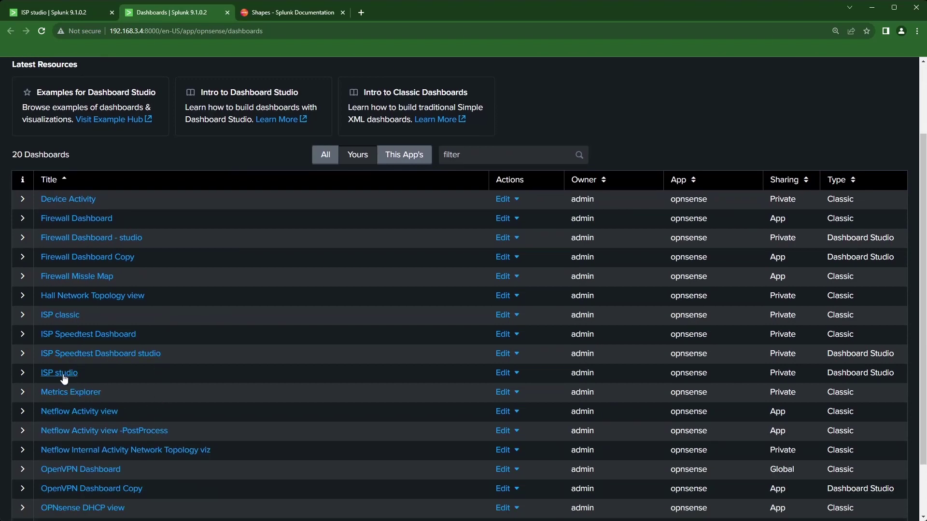
{"action": "left_click", "coordinate": [505, 373]}
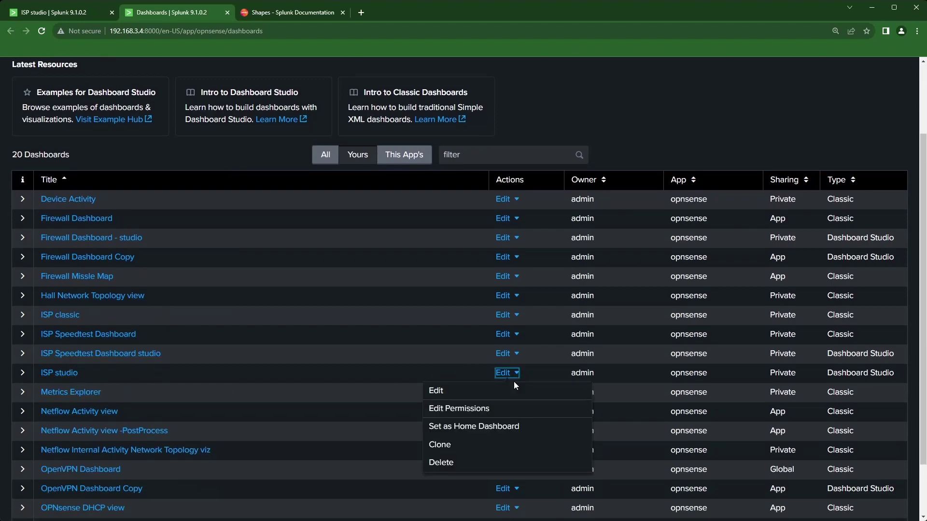
{"action": "left_click", "coordinate": [468, 451]}
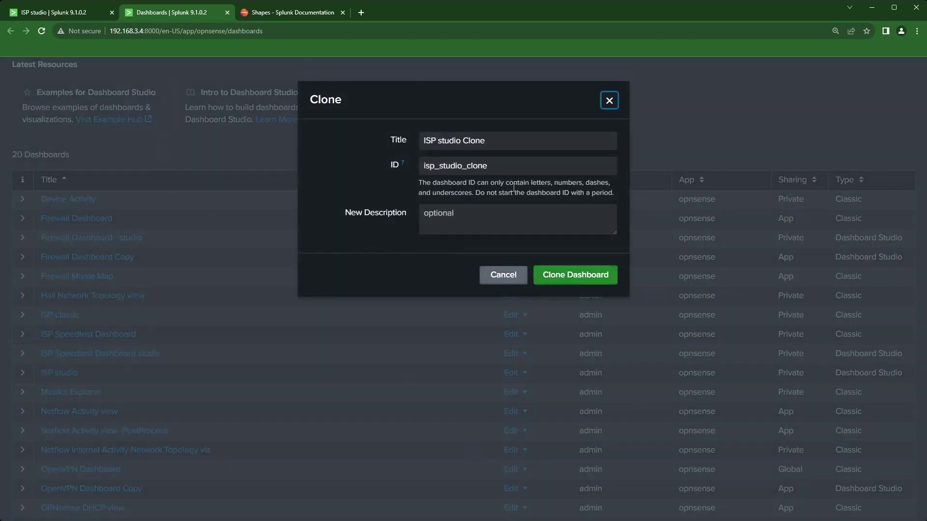
{"action": "left_click", "coordinate": [556, 284]}
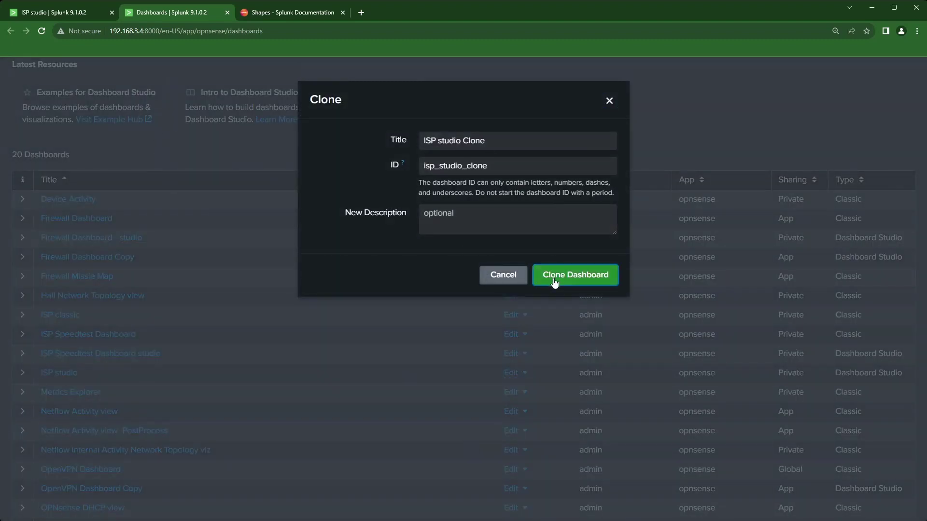
{"action": "left_click", "coordinate": [540, 223]}
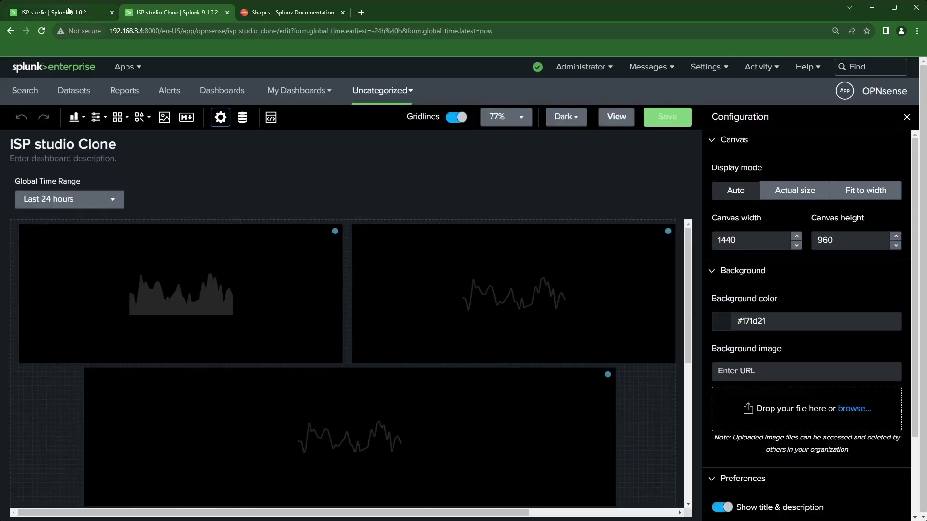
Open the Shapes and Lines example from the Design Elements section of the Dashboard Studio Example Hub.
{"action": "left_click", "coordinate": [69, 10]}
{"action": "left_click", "coordinate": [222, 90]}
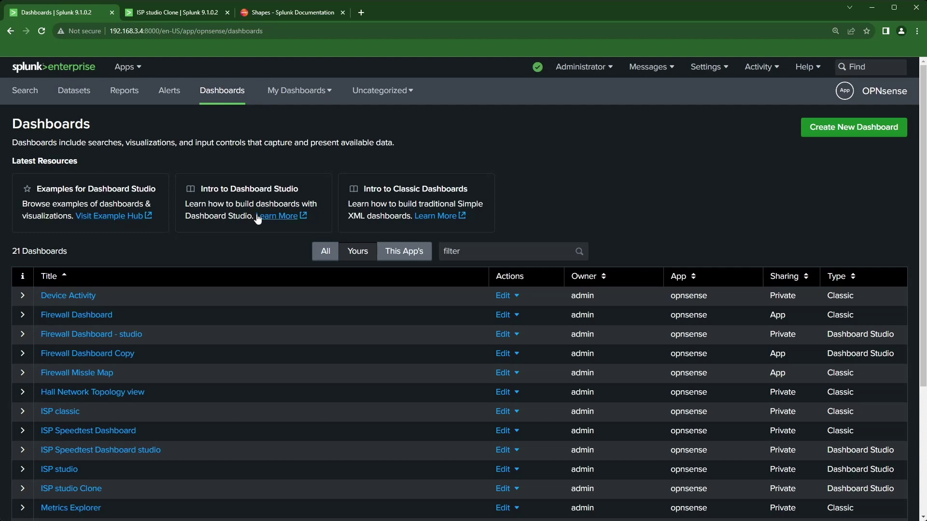
{"action": "left_click", "coordinate": [109, 219]}
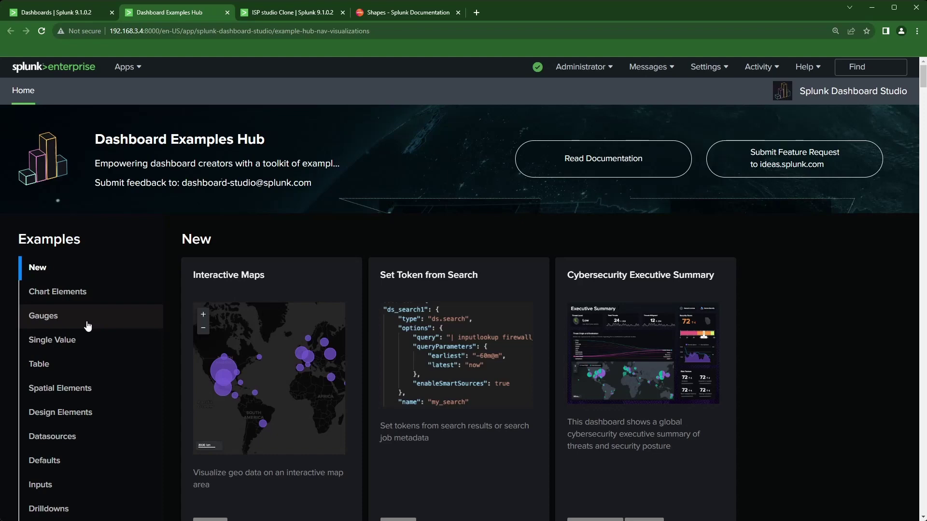
{"action": "scroll", "coordinate": [58, 323], "scroll_direction": "down", "scroll_amount": 1}
{"action": "left_click", "coordinate": [63, 369]}
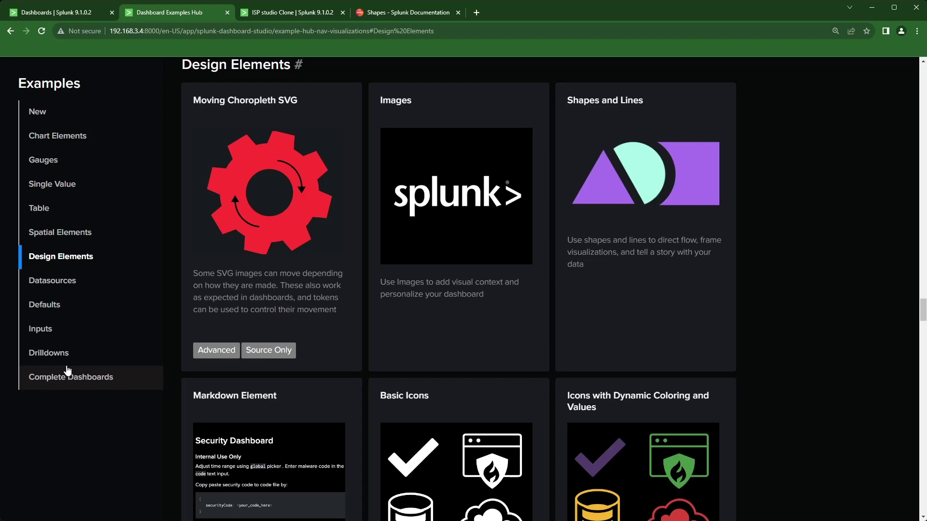
{"action": "left_click", "coordinate": [614, 128]}
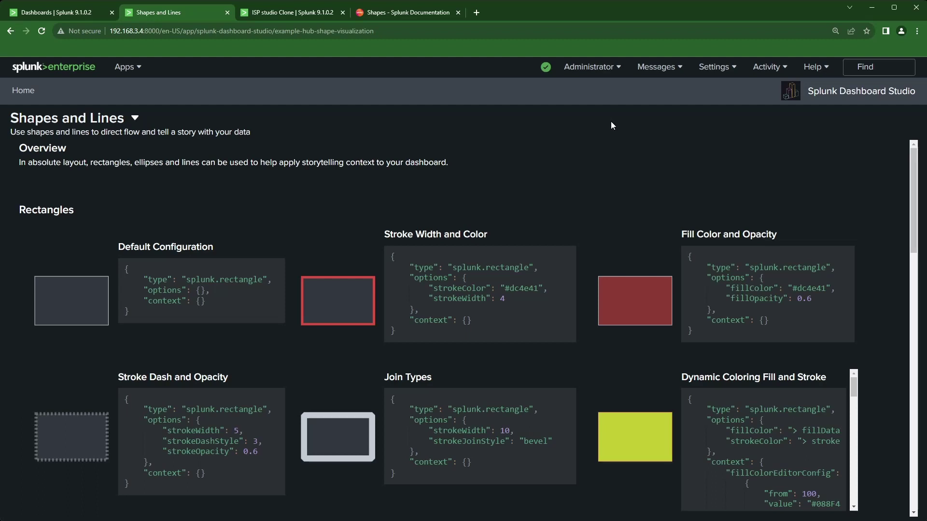
Look through the rectangle and ellipse examples with their source options, and close the Shapes and Lines example.
{"action": "scroll", "coordinate": [570, 210], "scroll_direction": "down", "scroll_amount": 2}
{"action": "scroll", "coordinate": [565, 208], "scroll_direction": "down", "scroll_amount": 5}
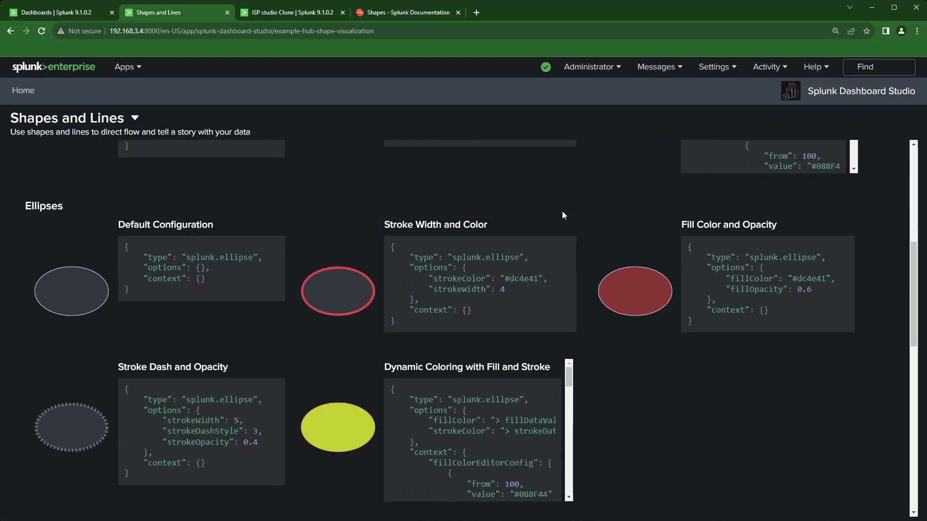
{"action": "scroll", "coordinate": [476, 354], "scroll_direction": "up", "scroll_amount": 2}
{"action": "scroll", "coordinate": [477, 355], "scroll_direction": "up", "scroll_amount": 1}
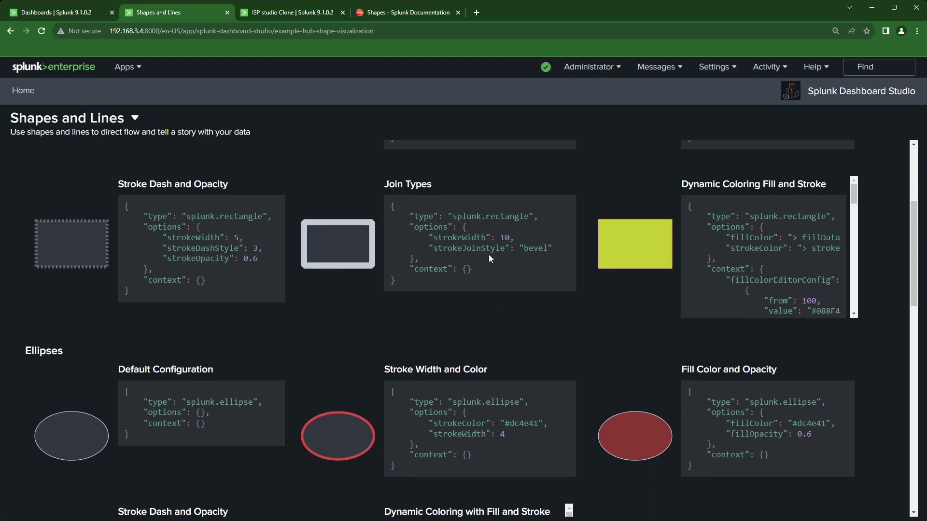
{"action": "scroll", "coordinate": [487, 258], "scroll_direction": "up", "scroll_amount": 3}
{"action": "scroll", "coordinate": [487, 264], "scroll_direction": "up", "scroll_amount": 1}
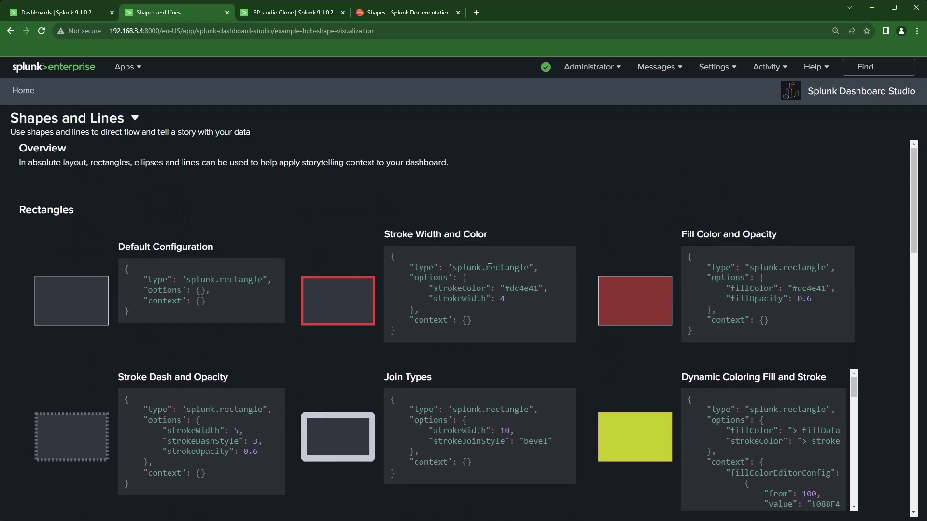
{"action": "left_click", "coordinate": [227, 13]}
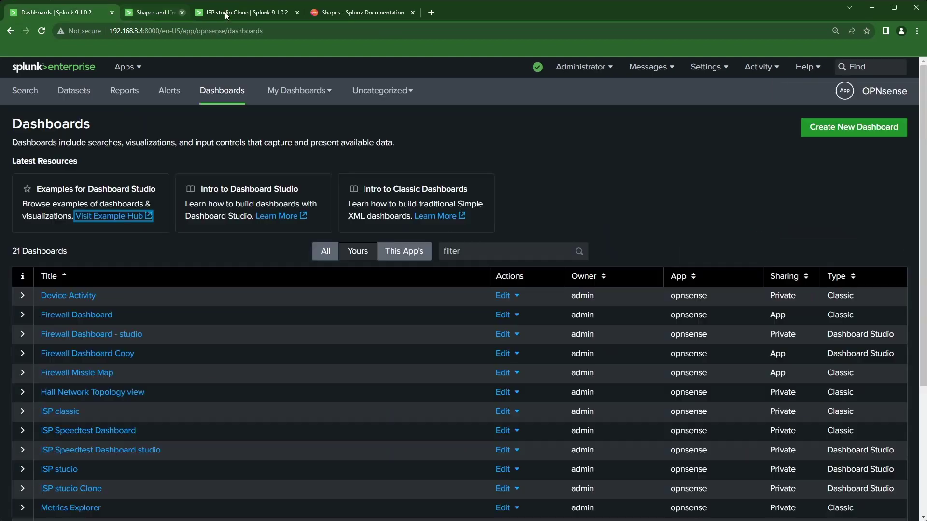
Read the introduction and example image on the Shapes page of the Splunk Dashboard Studio documentation.
{"action": "left_click", "coordinate": [285, 13]}
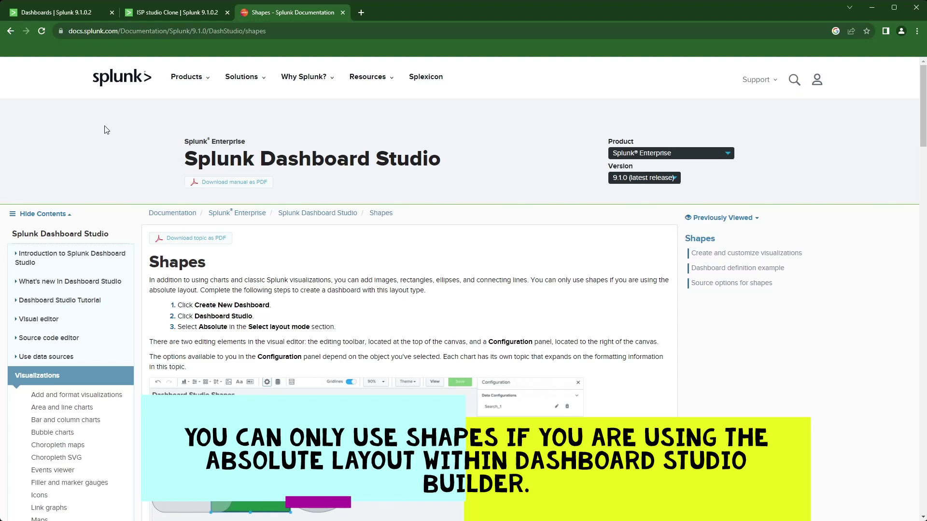
{"action": "scroll", "coordinate": [218, 346], "scroll_direction": "down", "scroll_amount": 2}
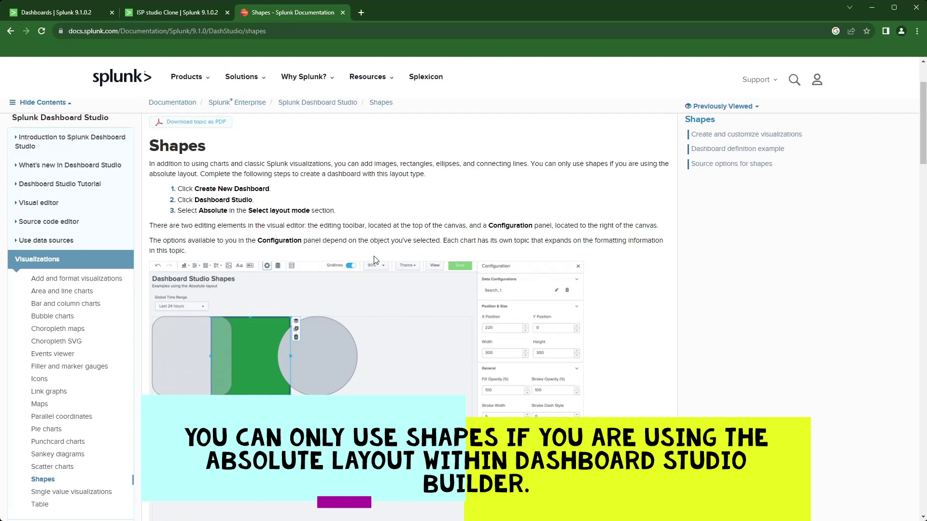
{"action": "scroll", "coordinate": [181, 378], "scroll_direction": "down", "scroll_amount": 2}
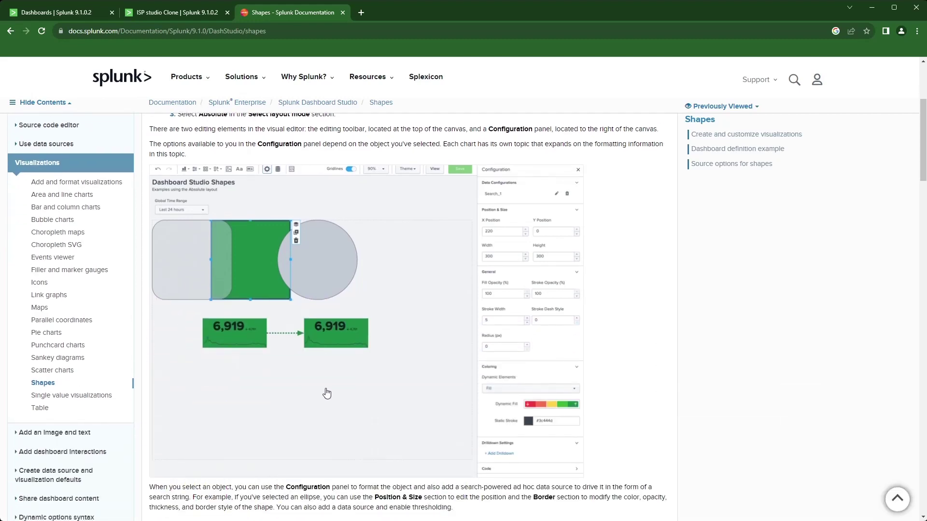
{"action": "scroll", "coordinate": [423, 427], "scroll_direction": "up", "scroll_amount": 2}
{"action": "scroll", "coordinate": [423, 428], "scroll_direction": "up", "scroll_amount": 2}
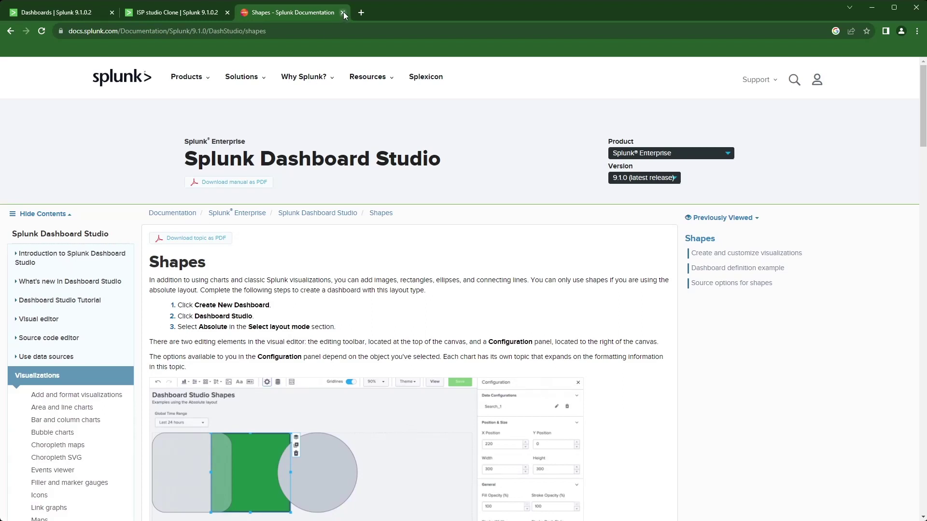
In the ISP studio Clone editor, move the latency and jitter chart to X position 20, keeping Y at 320.
{"action": "left_click", "coordinate": [132, 14]}
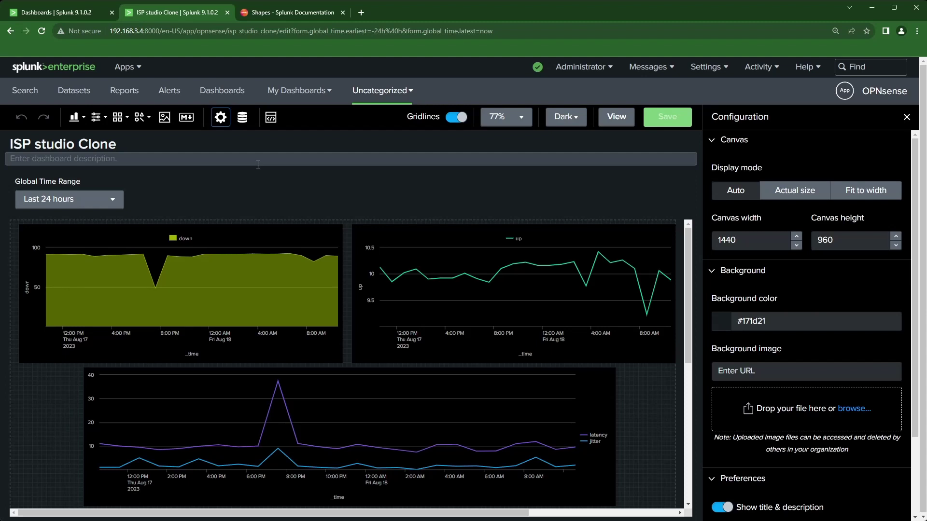
{"action": "left_click_drag", "start_coordinate": [430, 382], "coordinate": [368, 385]}
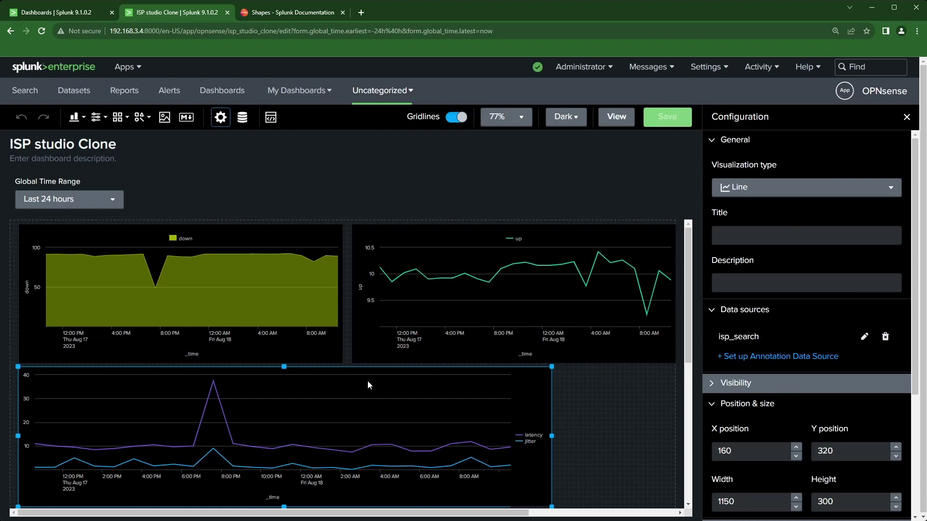
{"action": "left_click_drag", "start_coordinate": [367, 380], "coordinate": [367, 381]}
{"action": "left_click", "coordinate": [590, 434]}
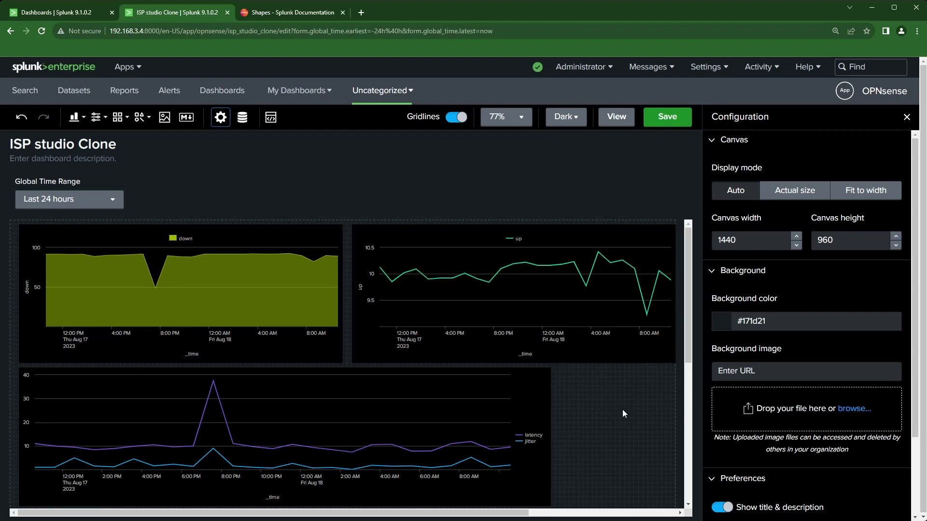
Upload M9tjBJl.jpg as the canvas background image.
{"action": "scroll", "coordinate": [615, 416], "scroll_direction": "down", "scroll_amount": 1}
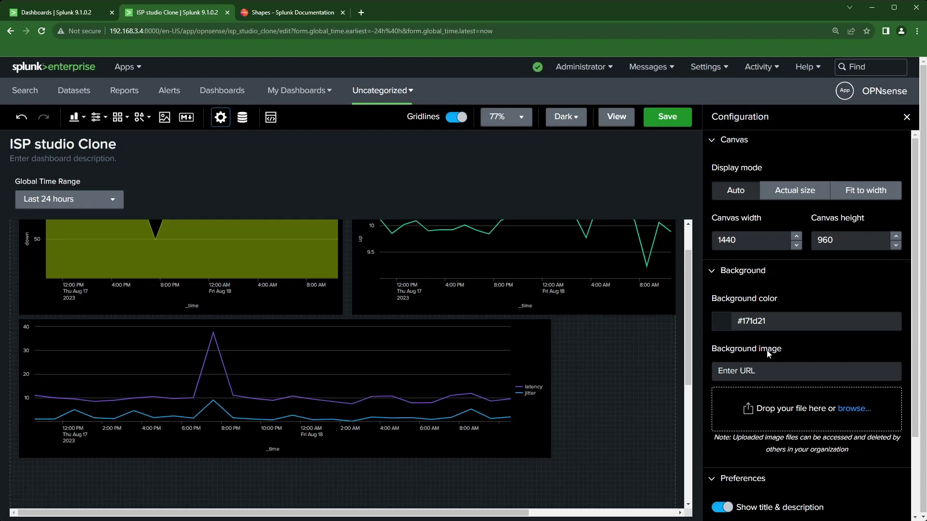
{"action": "left_click", "coordinate": [867, 413]}
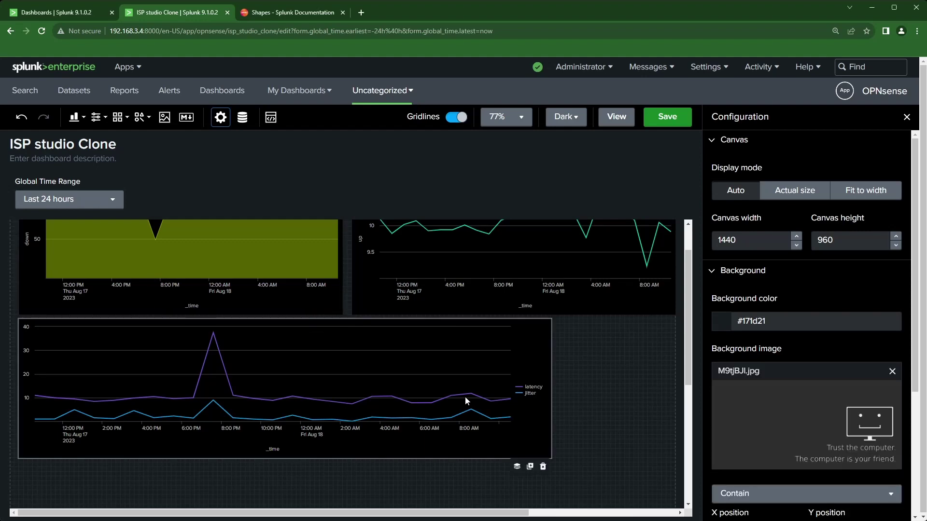
{"action": "scroll", "coordinate": [579, 384], "scroll_direction": "down", "scroll_amount": 1}
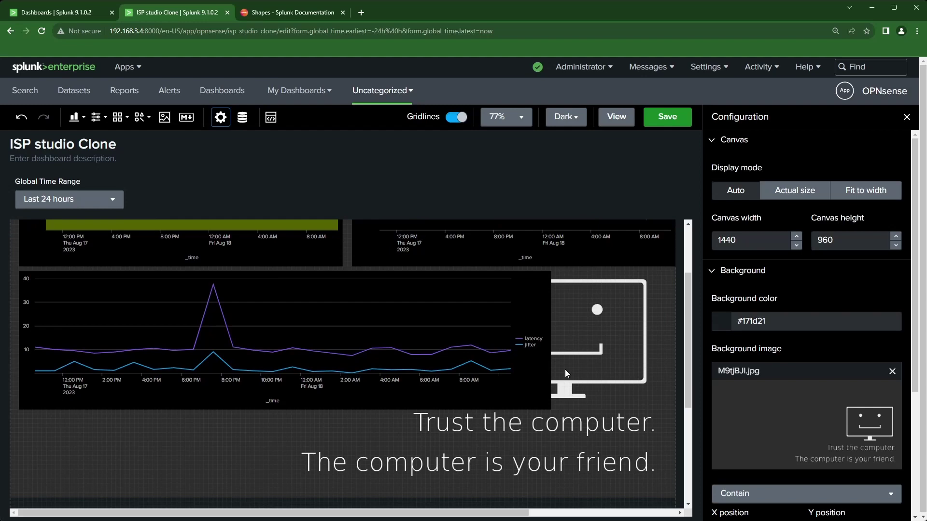
Narrow the latency and jitter chart from its outer edge to just short of the background image's computer drawing.
{"action": "left_click", "coordinate": [519, 312]}
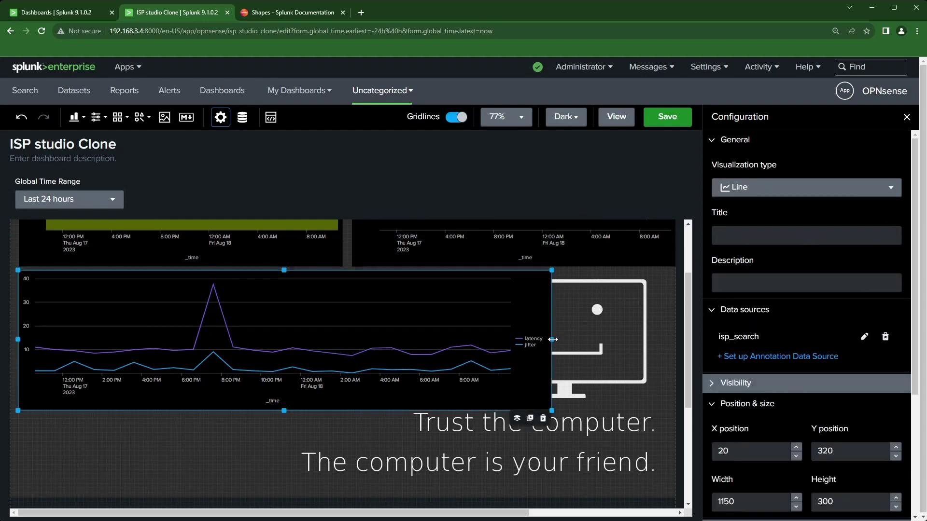
{"action": "left_click_drag", "start_coordinate": [551, 340], "coordinate": [459, 335]}
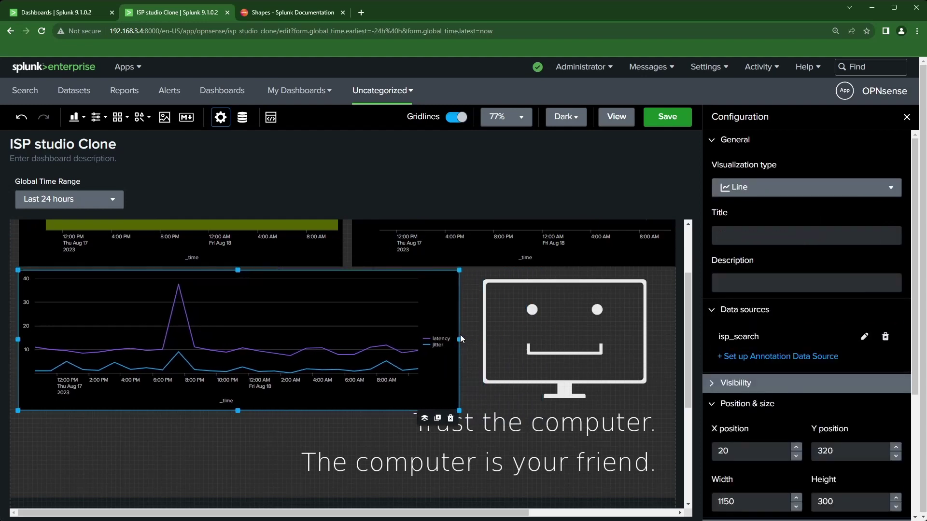
{"action": "left_click", "coordinate": [196, 508]}
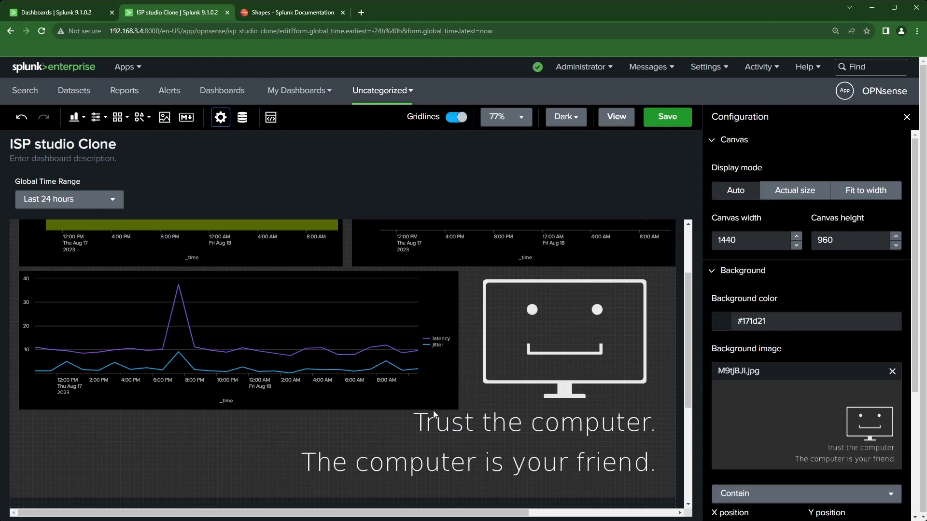
{"action": "left_click", "coordinate": [457, 341]}
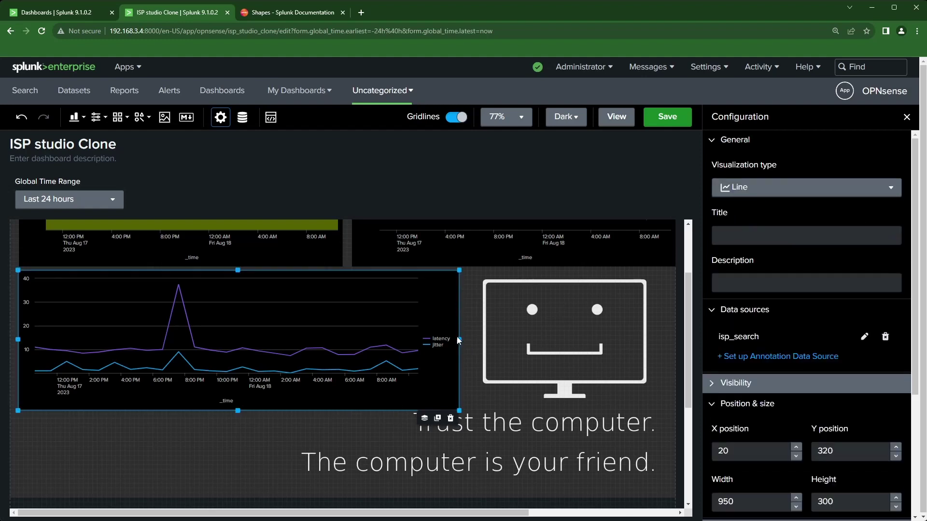
{"action": "left_click_drag", "start_coordinate": [459, 340], "coordinate": [468, 341]}
{"action": "left_click", "coordinate": [148, 471]}
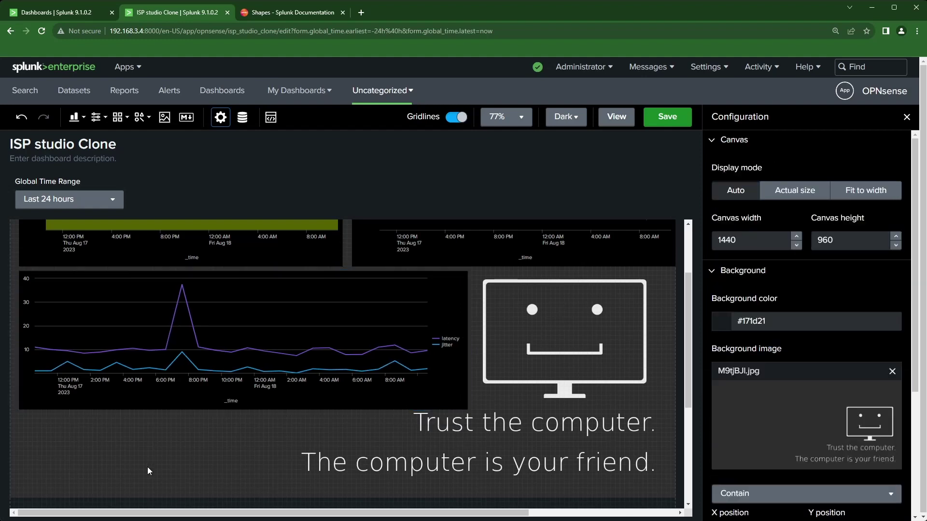
Preview the whole cloned dashboard in view mode, return to editing and check the canvas layout with its background.
{"action": "left_click", "coordinate": [613, 116]}
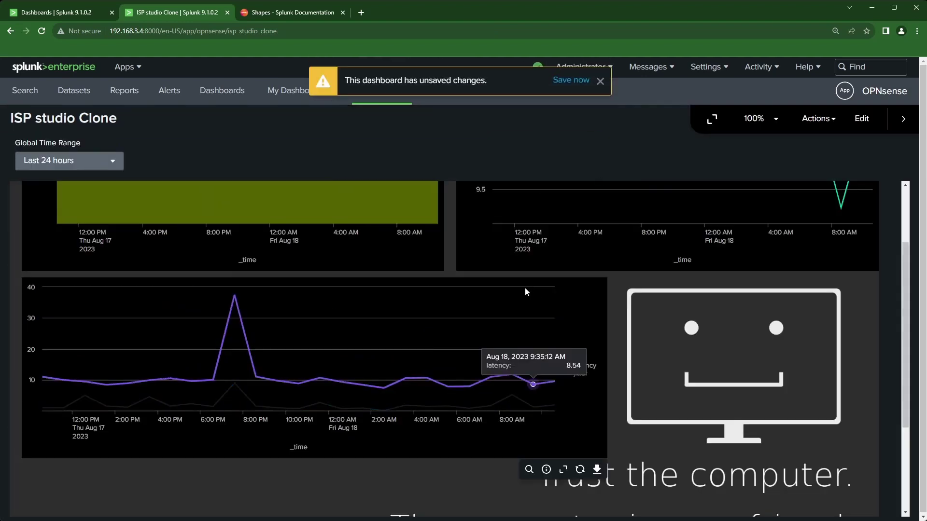
{"action": "scroll", "coordinate": [526, 303], "scroll_direction": "up", "scroll_amount": 3}
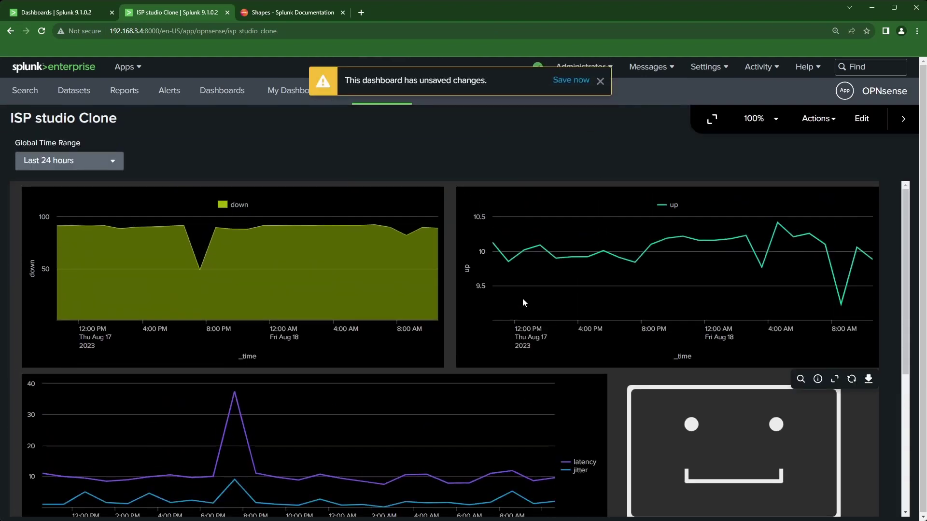
{"action": "scroll", "coordinate": [522, 297], "scroll_direction": "down", "scroll_amount": 4}
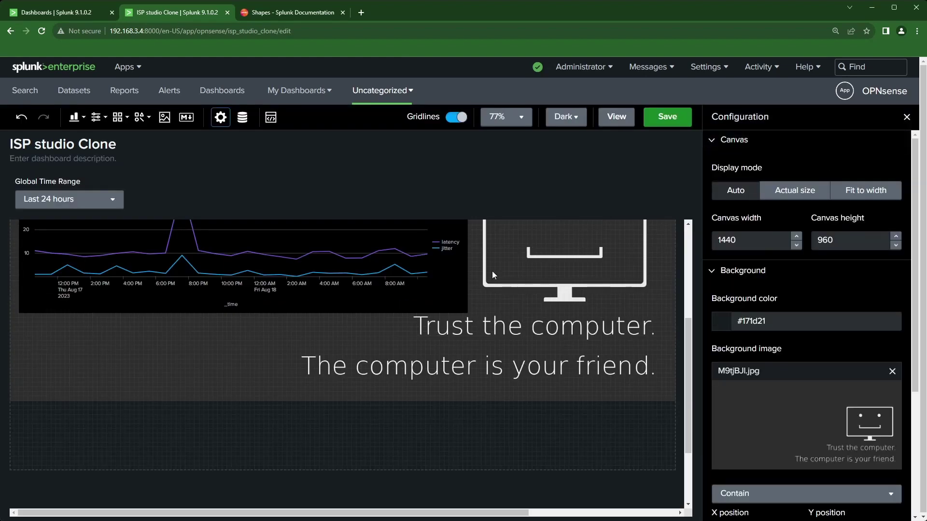
{"action": "scroll", "coordinate": [413, 369], "scroll_direction": "up", "scroll_amount": 4}
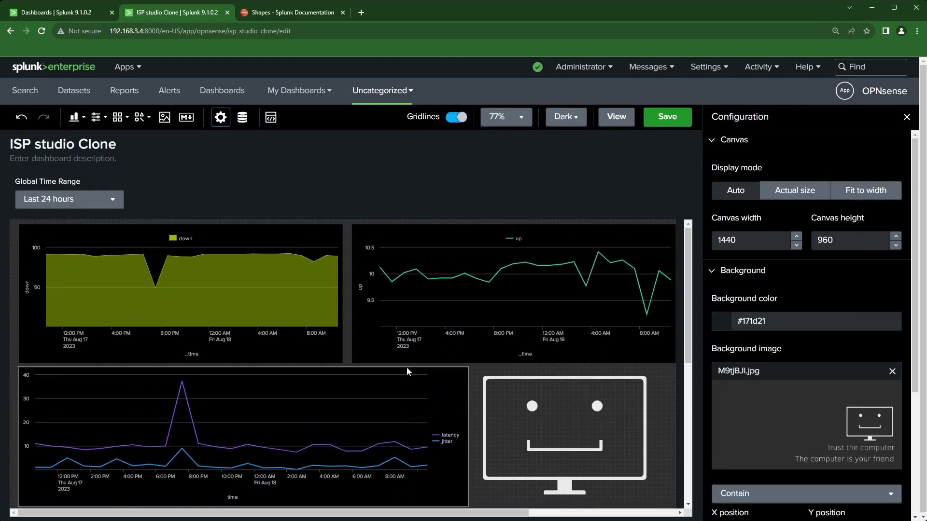
{"action": "left_click", "coordinate": [269, 250]}
{"action": "left_click", "coordinate": [419, 216]}
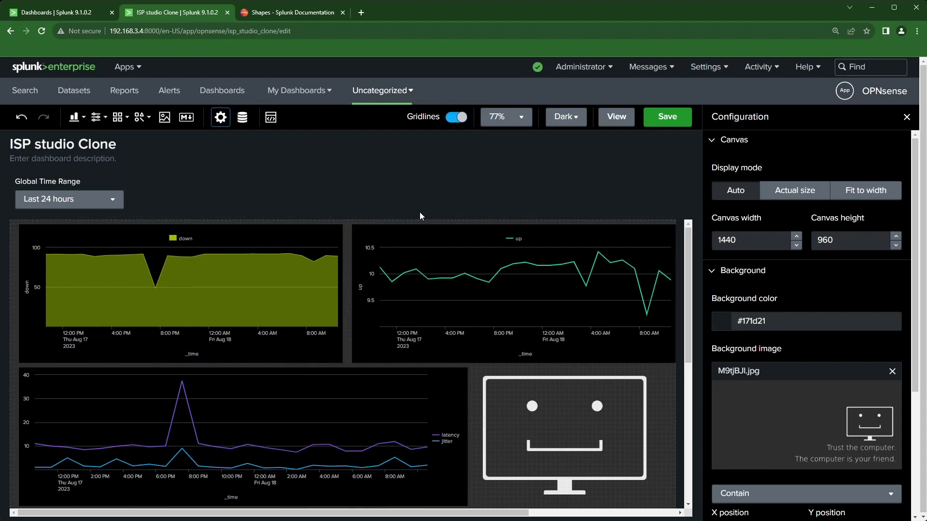
Set the down area chart's background colour to transparent.
{"action": "left_click", "coordinate": [308, 238]}
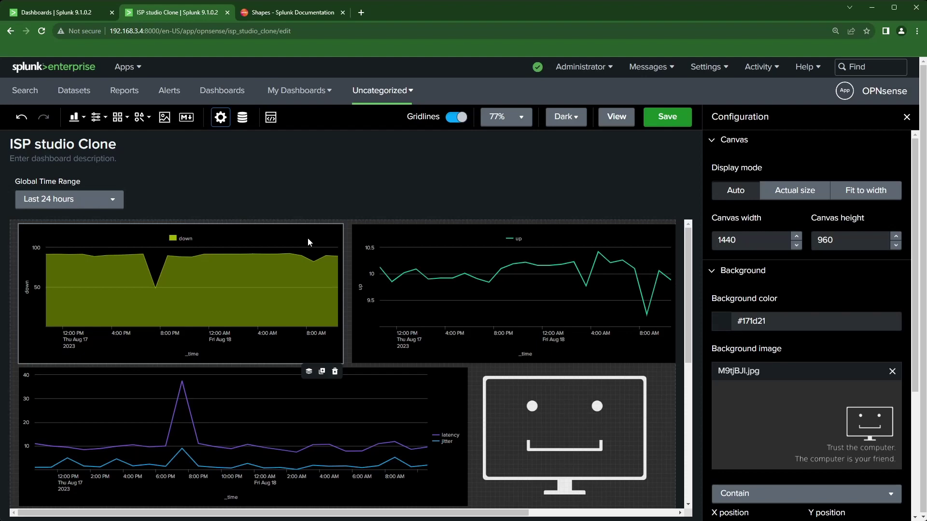
{"action": "left_click", "coordinate": [307, 237]}
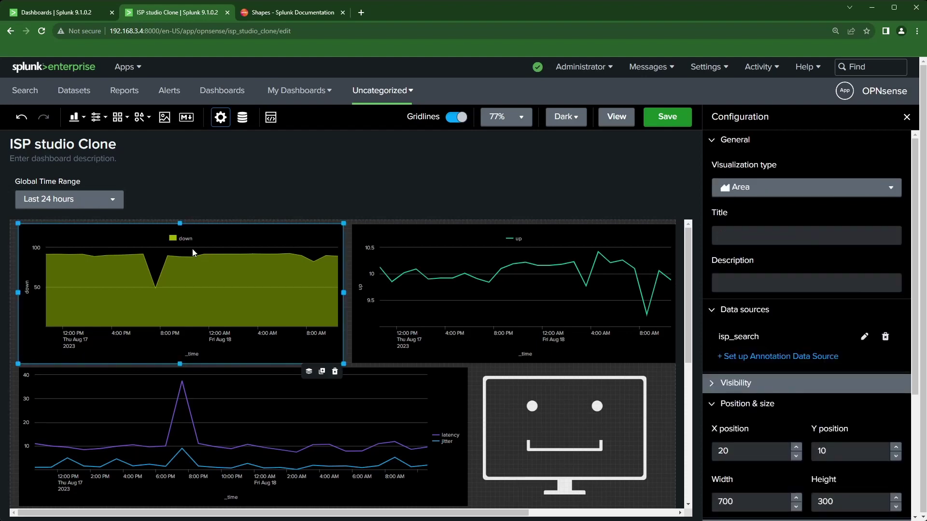
{"action": "scroll", "coordinate": [778, 341], "scroll_direction": "down", "scroll_amount": 4}
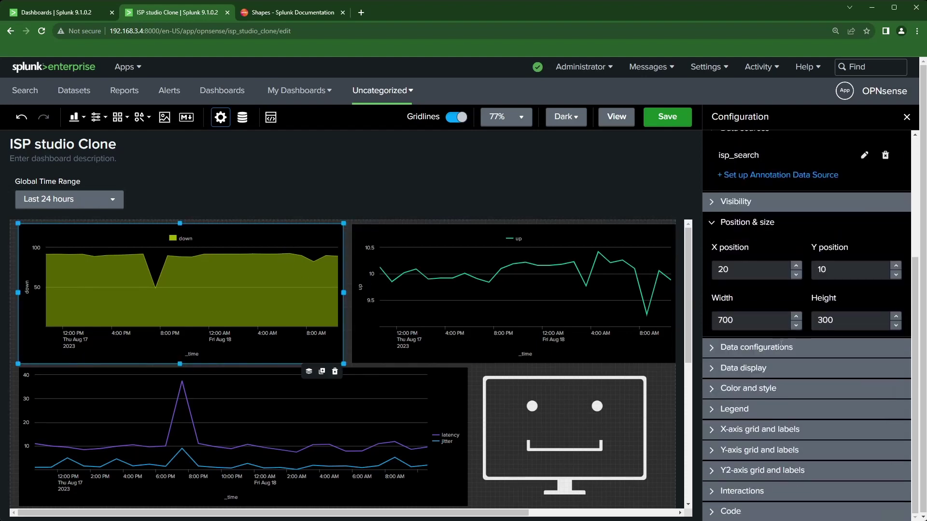
{"action": "left_click", "coordinate": [761, 393]}
{"action": "scroll", "coordinate": [729, 355], "scroll_direction": "down", "scroll_amount": 3}
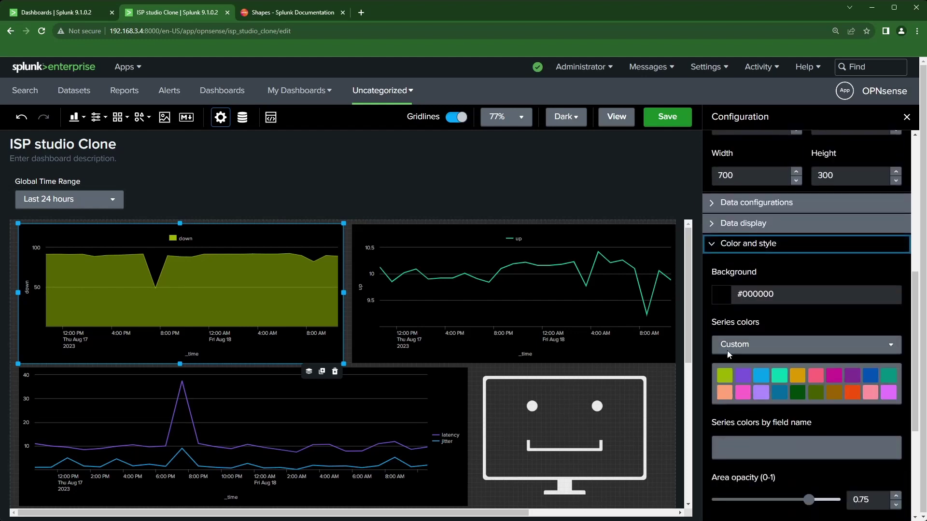
{"action": "left_click", "coordinate": [722, 295]}
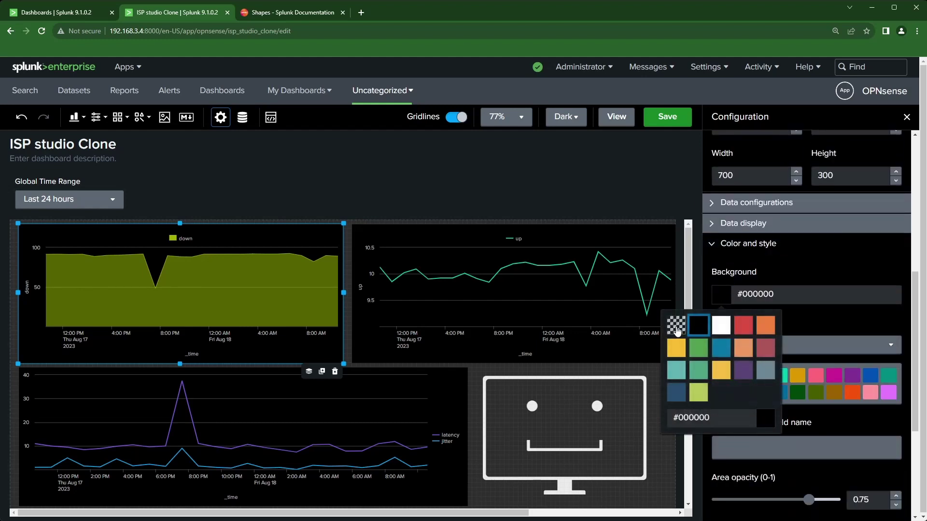
{"action": "left_click", "coordinate": [675, 327]}
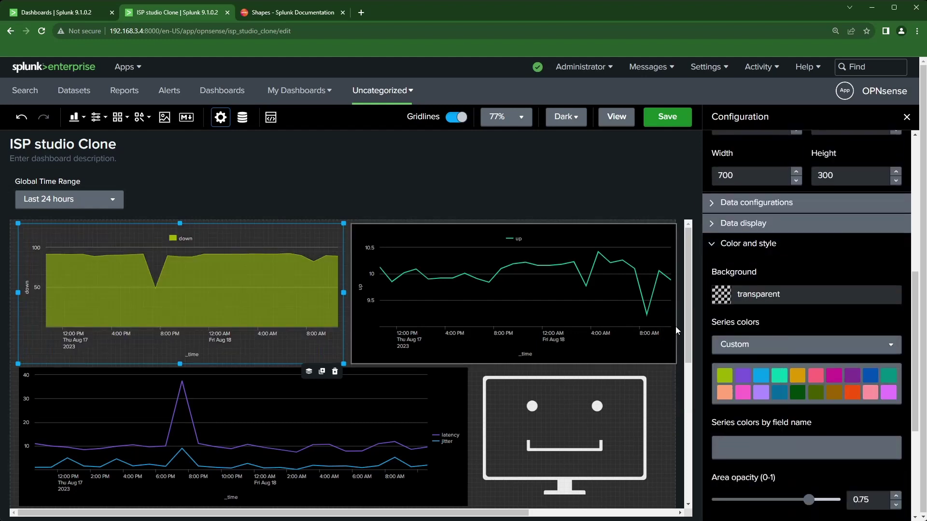
Make the up line chart's background colour transparent.
{"action": "left_click", "coordinate": [431, 244]}
{"action": "left_click", "coordinate": [721, 295]}
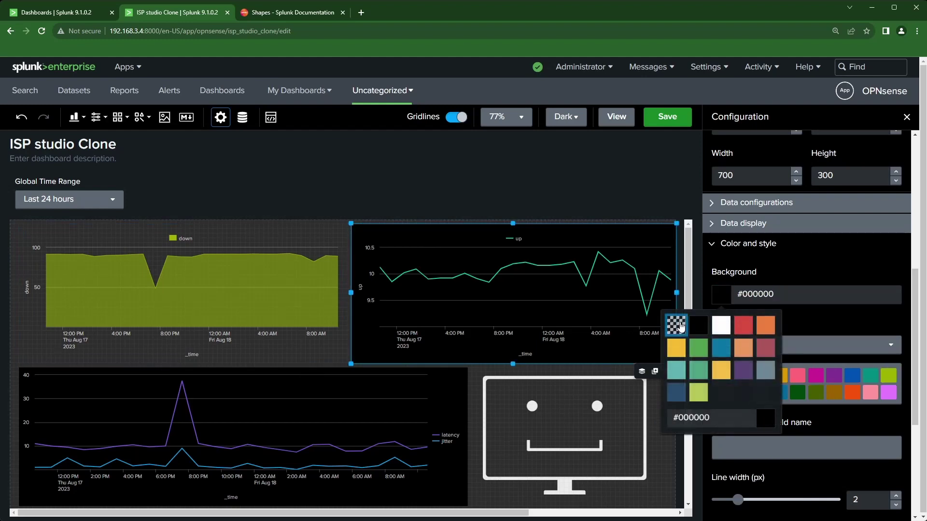
{"action": "left_click", "coordinate": [676, 323]}
Change the latency and jitter chart's background colour to transparent.
{"action": "scroll", "coordinate": [372, 309], "scroll_direction": "down", "scroll_amount": 3}
{"action": "left_click", "coordinate": [309, 313]}
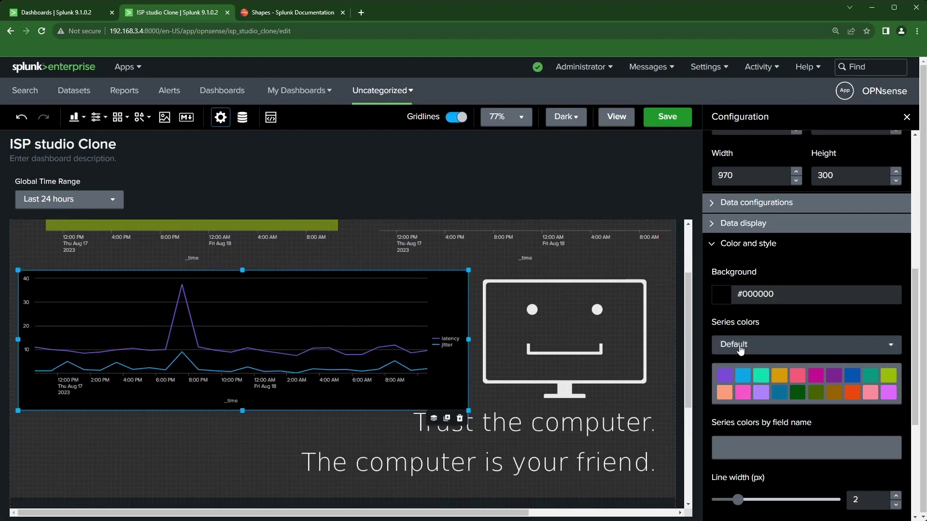
{"action": "left_click", "coordinate": [721, 295]}
{"action": "left_click", "coordinate": [675, 326]}
{"action": "scroll", "coordinate": [236, 393], "scroll_direction": "up", "scroll_amount": 3}
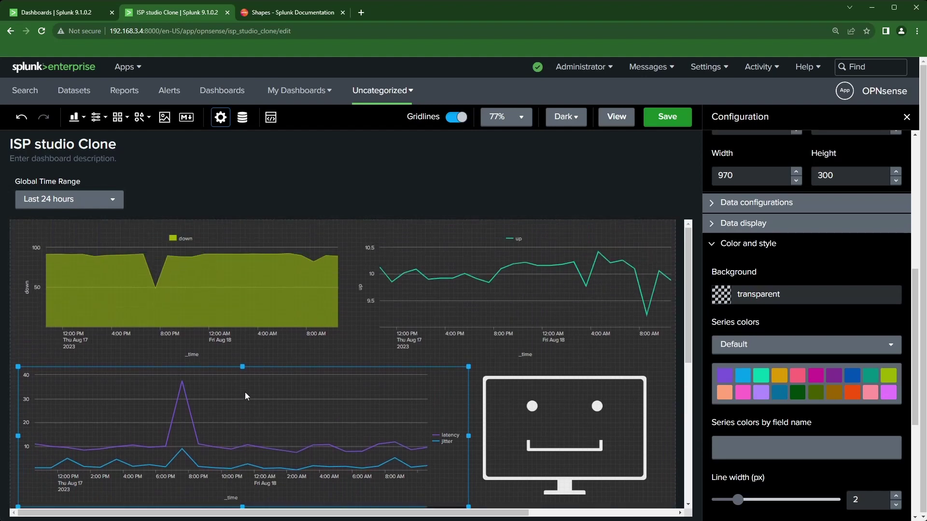
Preview the transparent charts over the background image in view mode, return to editing and clear the selection.
{"action": "left_click", "coordinate": [613, 116]}
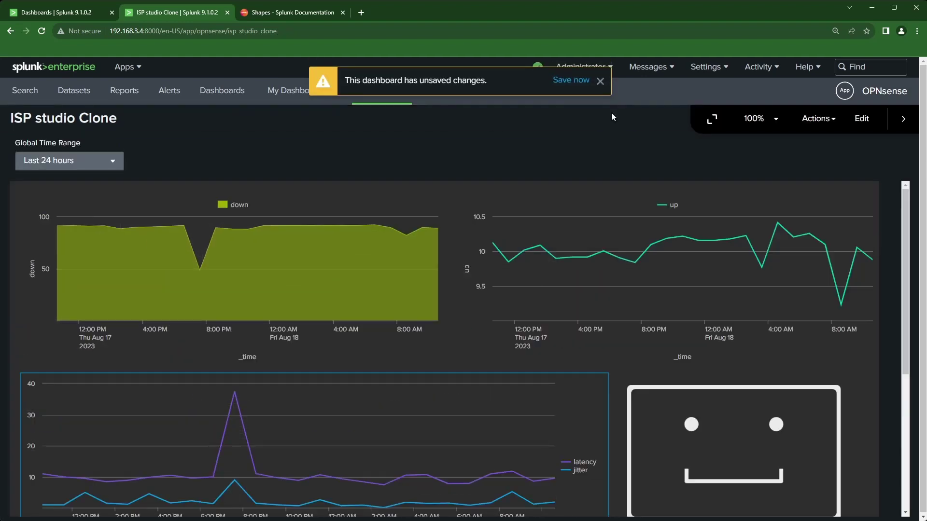
{"action": "scroll", "coordinate": [383, 307], "scroll_direction": "down", "scroll_amount": 4}
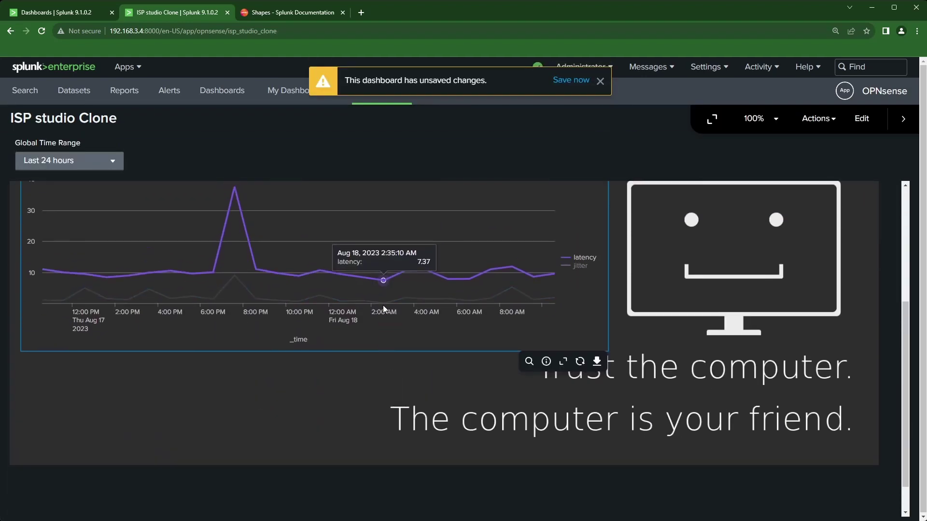
{"action": "scroll", "coordinate": [355, 360], "scroll_direction": "up", "scroll_amount": 2}
{"action": "scroll", "coordinate": [322, 421], "scroll_direction": "up", "scroll_amount": 3}
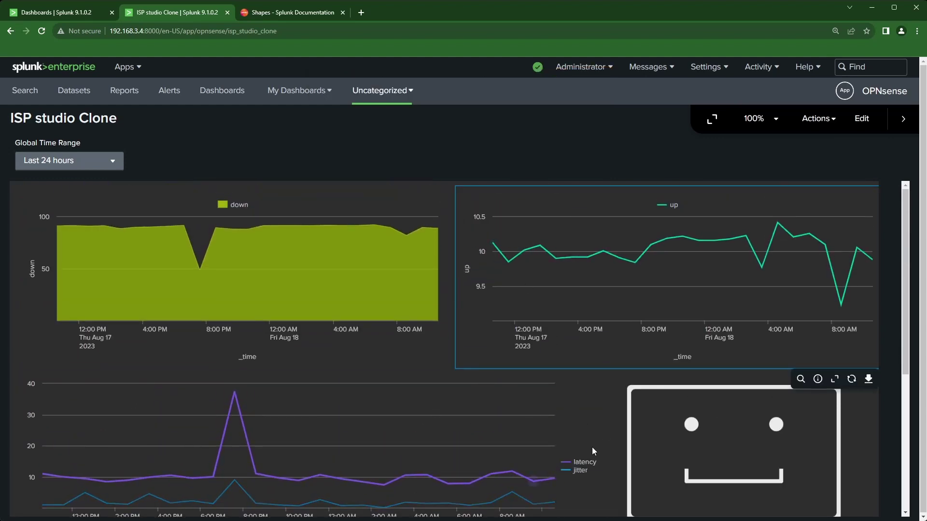
{"action": "scroll", "coordinate": [593, 451], "scroll_direction": "down", "scroll_amount": 1}
{"action": "scroll", "coordinate": [338, 357], "scroll_direction": "up", "scroll_amount": 1}
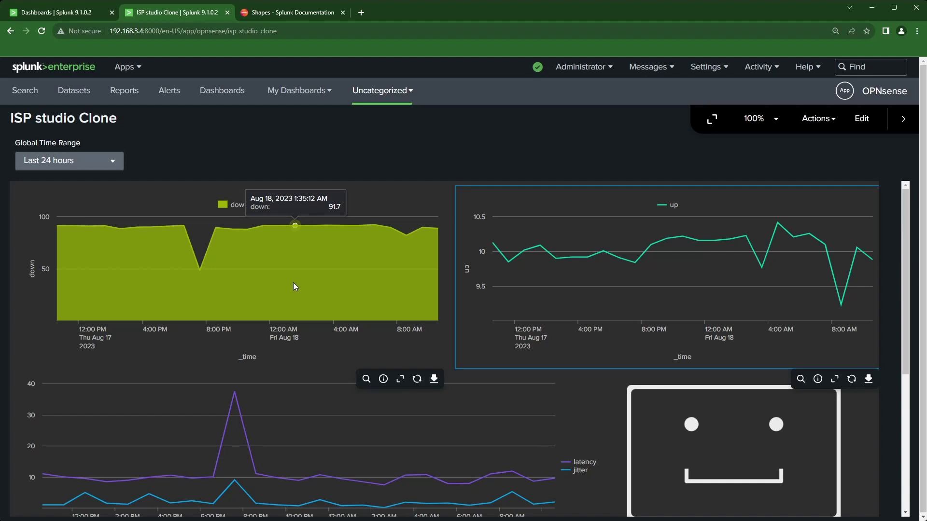
{"action": "left_click", "coordinate": [862, 119]}
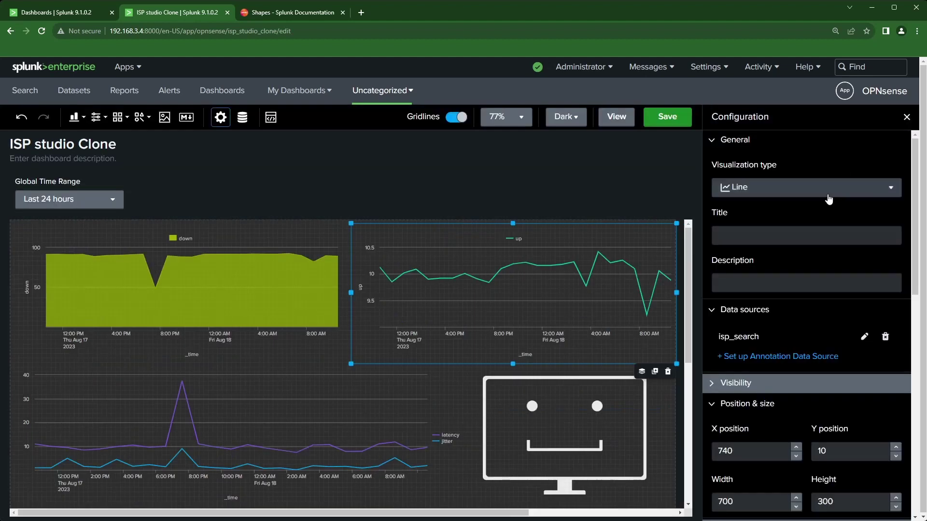
{"action": "left_click", "coordinate": [228, 179]}
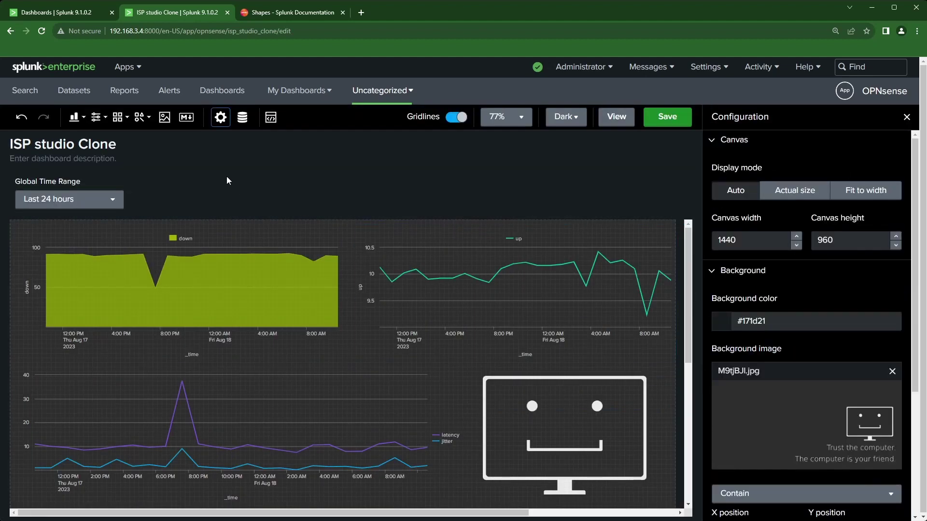
Add a line shape and attach its ends to the facing edges of the down and up charts.
{"action": "left_click", "coordinate": [142, 118]}
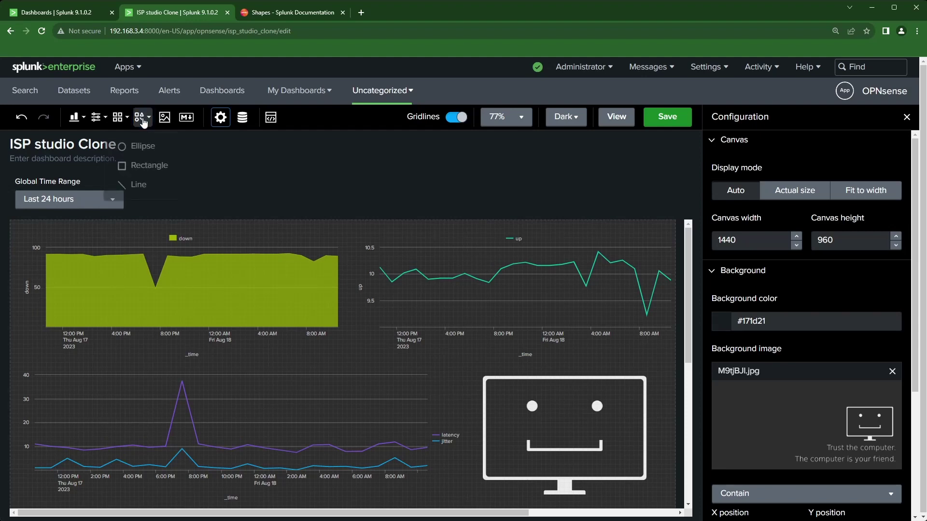
{"action": "left_click", "coordinate": [142, 187]}
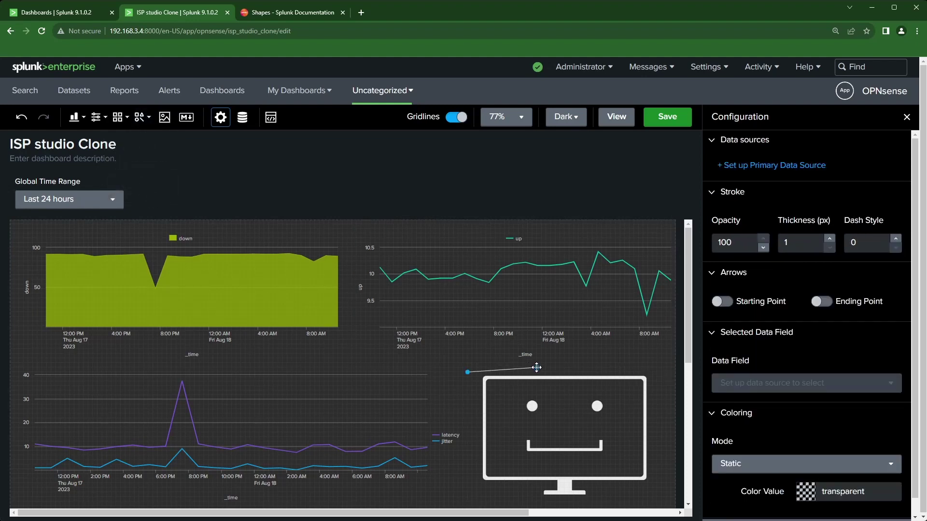
{"action": "left_click_drag", "start_coordinate": [536, 367], "coordinate": [347, 234]}
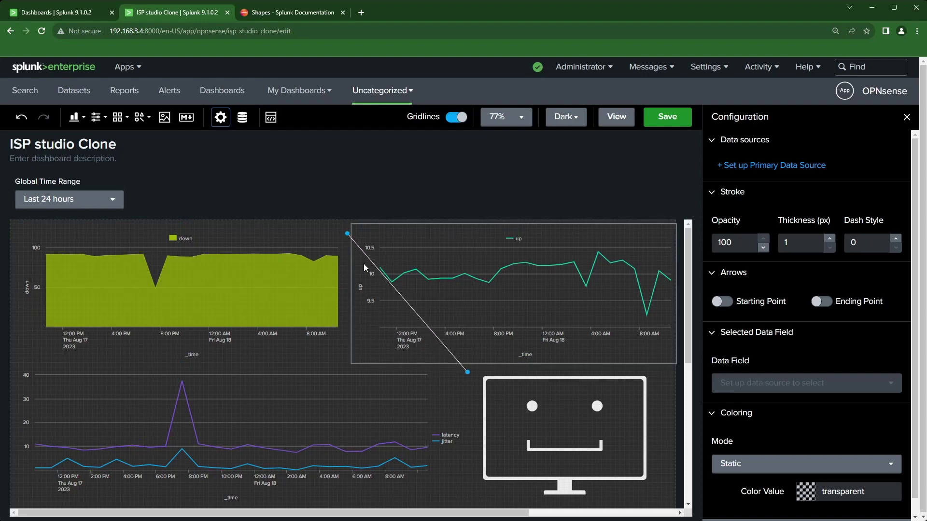
{"action": "left_click_drag", "start_coordinate": [467, 373], "coordinate": [342, 294]}
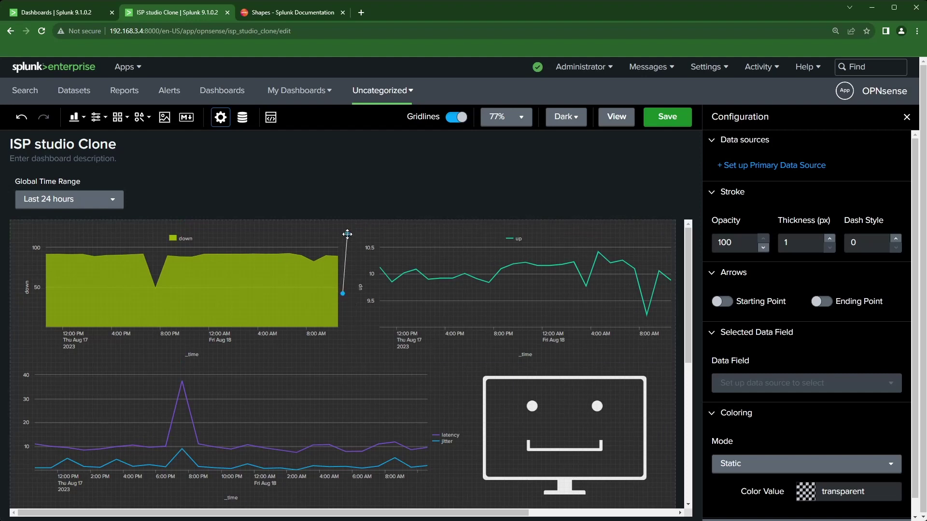
{"action": "left_click_drag", "start_coordinate": [347, 234], "coordinate": [352, 293]}
Narrow the down chart to a width of 550 and move it to X position 40, Y position 0.
{"action": "left_click", "coordinate": [338, 281]}
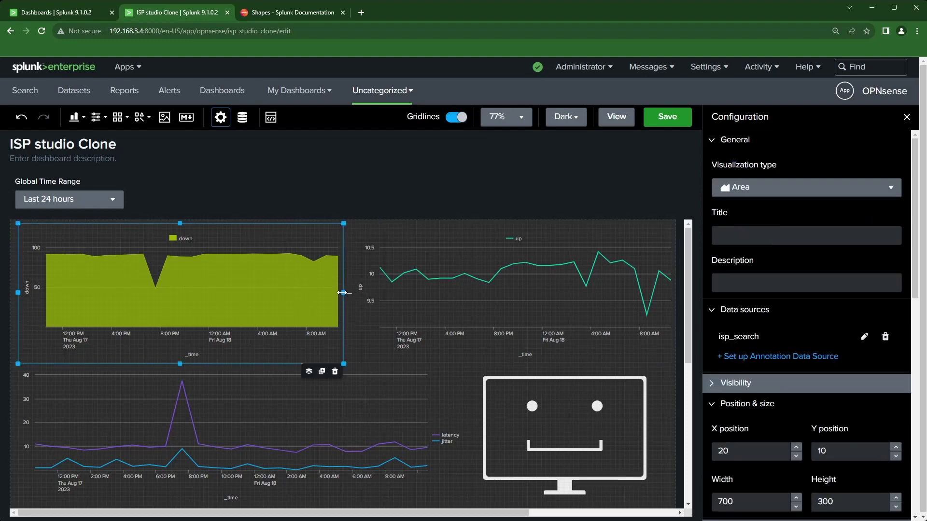
{"action": "left_click_drag", "start_coordinate": [341, 293], "coordinate": [272, 293]}
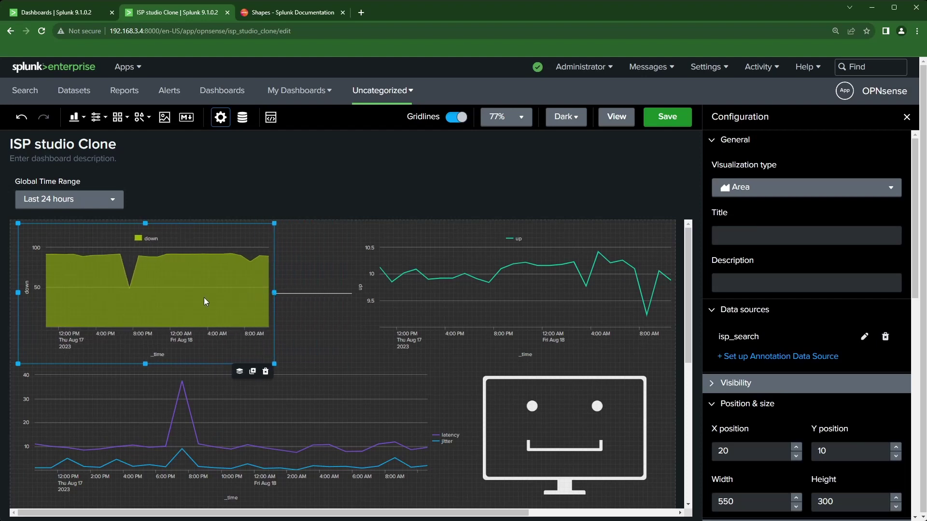
{"action": "mouse_move", "coordinate": [204, 298]}
{"action": "left_mouse_down"}
{"action": "mouse_move", "coordinate": [208, 260]}
{"action": "mouse_move", "coordinate": [206, 302]}
{"action": "mouse_move", "coordinate": [230, 301]}
{"action": "mouse_move", "coordinate": [210, 257]}
{"action": "mouse_move", "coordinate": [200, 319]}
{"action": "mouse_move", "coordinate": [215, 294]}
{"action": "left_mouse_up"}
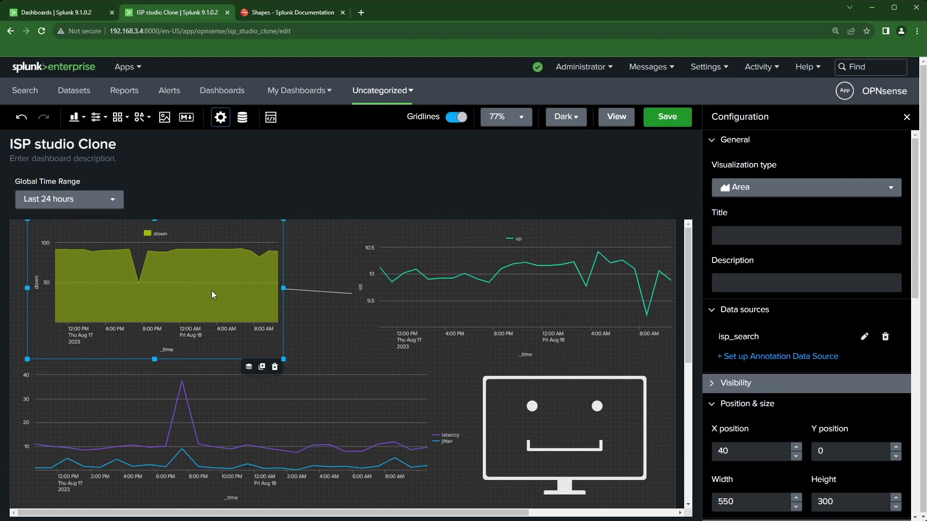
Turn on the connecting line's starting point arrow and set its stroke thickness to 4 px.
{"action": "left_click", "coordinate": [322, 291]}
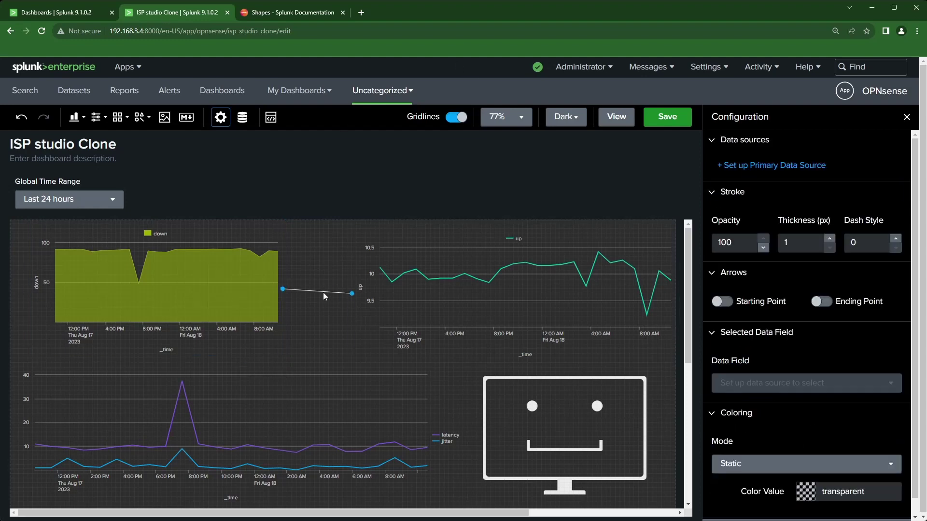
{"action": "left_click", "coordinate": [729, 302]}
{"action": "left_click", "coordinate": [298, 302]}
{"action": "left_click", "coordinate": [302, 290]}
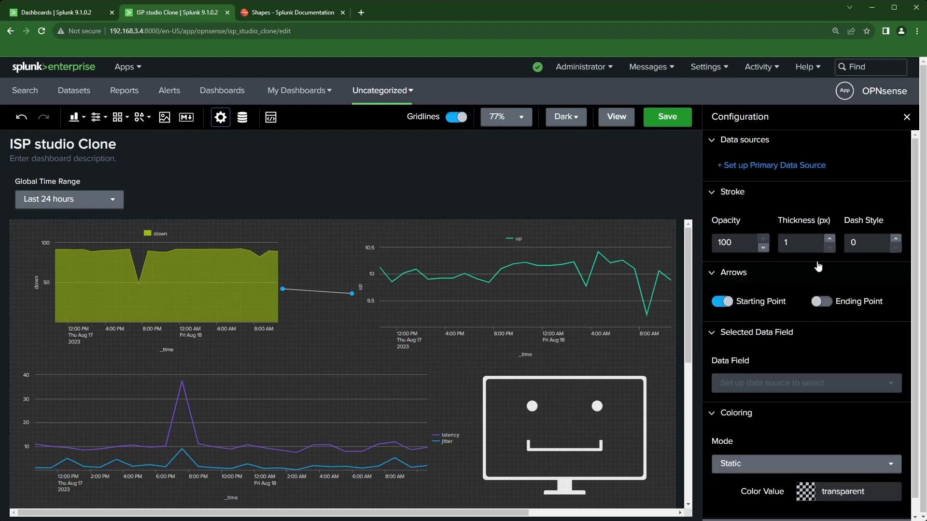
{"action": "left_click", "coordinate": [829, 239]}
{"action": "left_click", "coordinate": [829, 239]}
{"action": "left_click", "coordinate": [829, 238]}
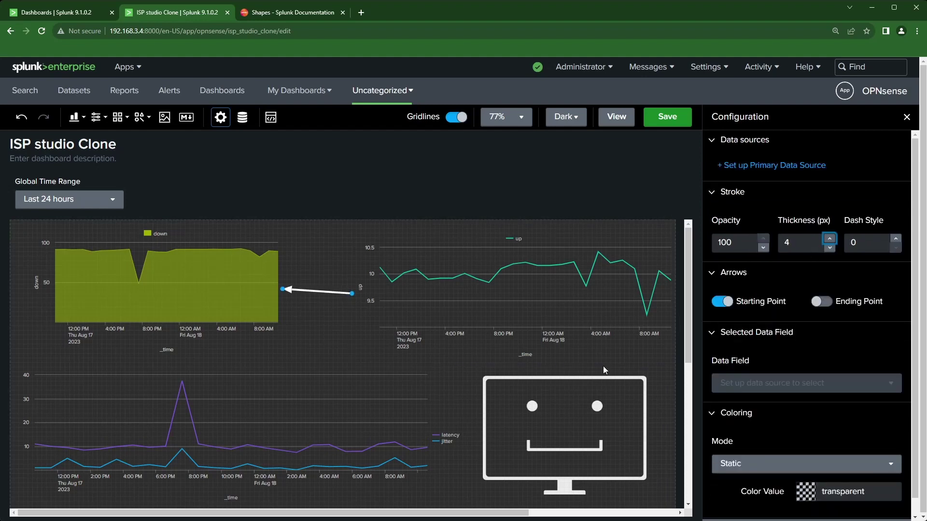
Turn on the ending point arrow of the line between the down and up charts.
{"action": "left_click", "coordinate": [297, 297]}
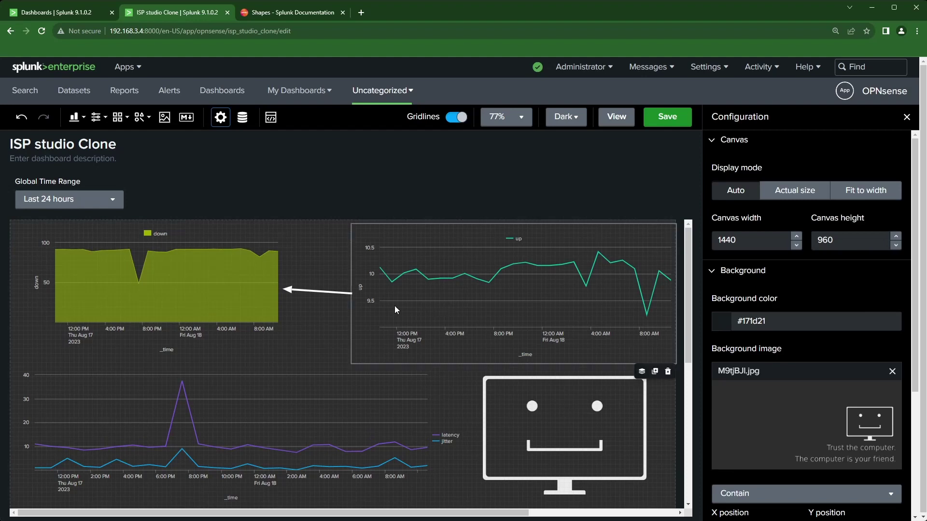
{"action": "left_click", "coordinate": [316, 293]}
{"action": "left_click", "coordinate": [821, 301]}
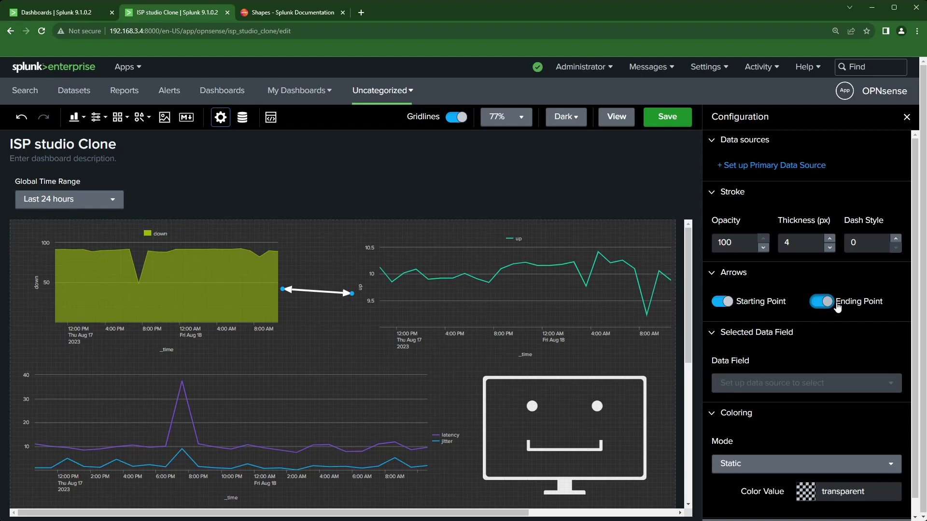
Try higher dash style values on the connecting line and return the dash style to 0.
{"action": "left_click", "coordinate": [896, 239]}
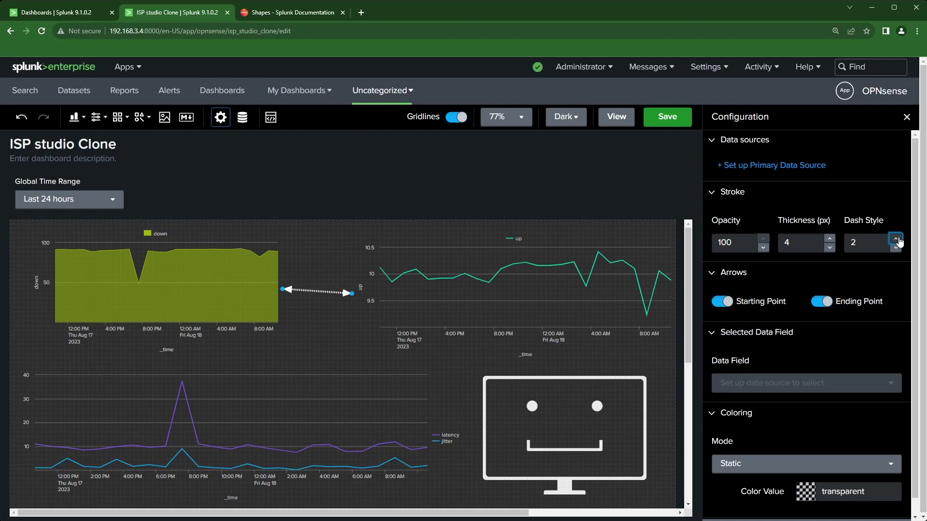
{"action": "left_click", "coordinate": [896, 238]}
{"action": "left_click", "coordinate": [896, 239]}
{"action": "left_click", "coordinate": [895, 239]}
{"action": "left_click", "coordinate": [895, 238]}
{"action": "left_click", "coordinate": [895, 247]}
{"action": "left_click", "coordinate": [896, 247]}
{"action": "left_click", "coordinate": [896, 247]}
{"action": "left_click", "coordinate": [896, 247]}
{"action": "left_click", "coordinate": [895, 247]}
{"action": "left_click", "coordinate": [895, 247]}
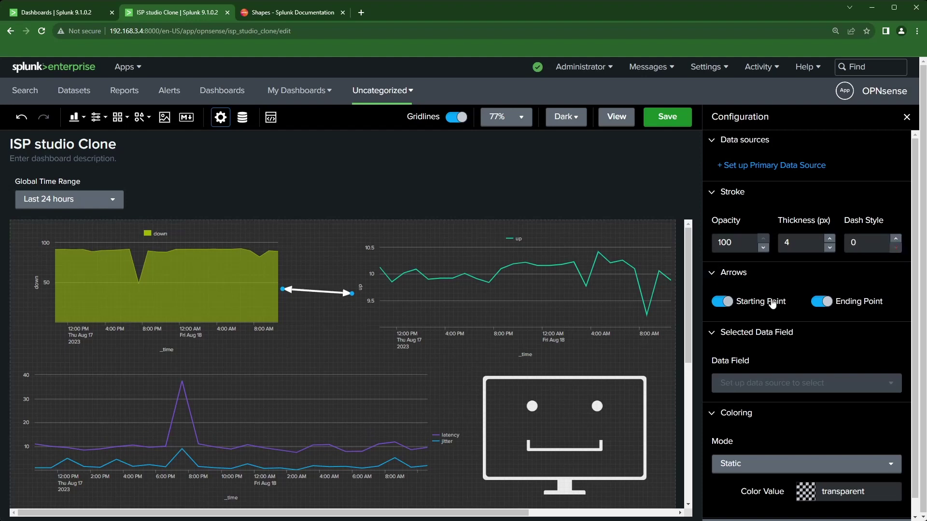
Recolour the connecting line, trying green #53a051 and settling on red #dc4e41.
{"action": "scroll", "coordinate": [794, 360], "scroll_direction": "down", "scroll_amount": 1}
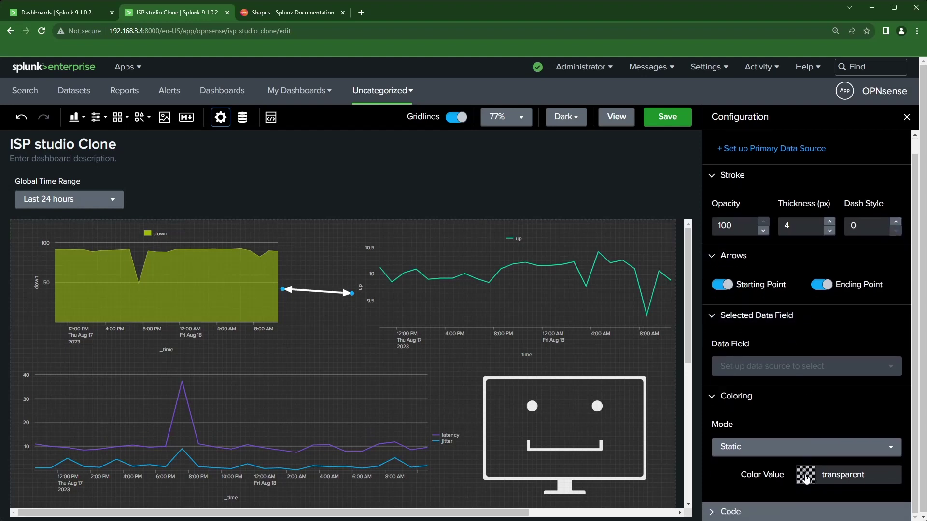
{"action": "left_click", "coordinate": [805, 476]}
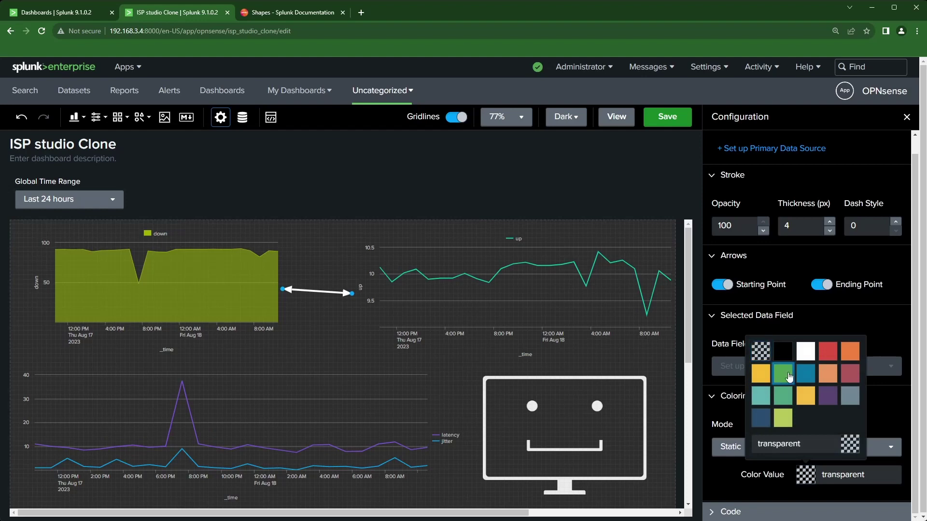
{"action": "left_click", "coordinate": [787, 373]}
{"action": "left_click", "coordinate": [805, 476]}
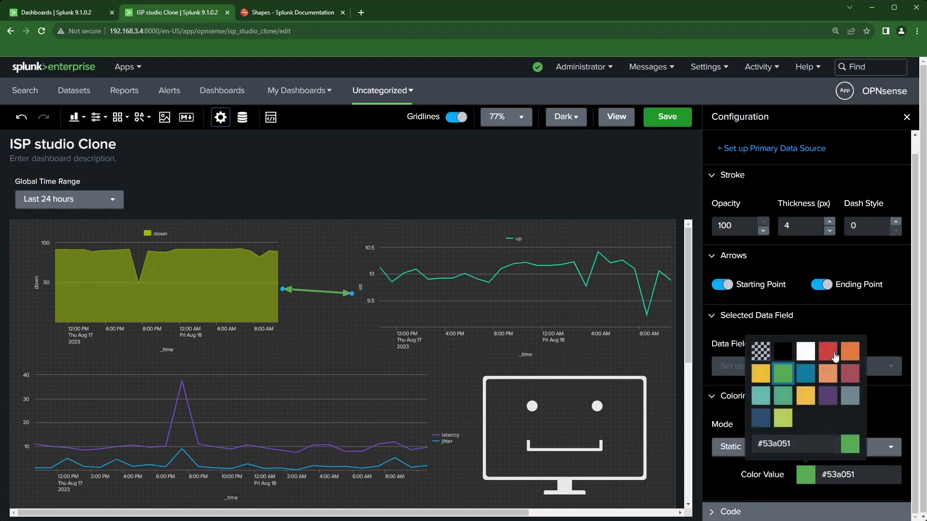
{"action": "left_click", "coordinate": [833, 352]}
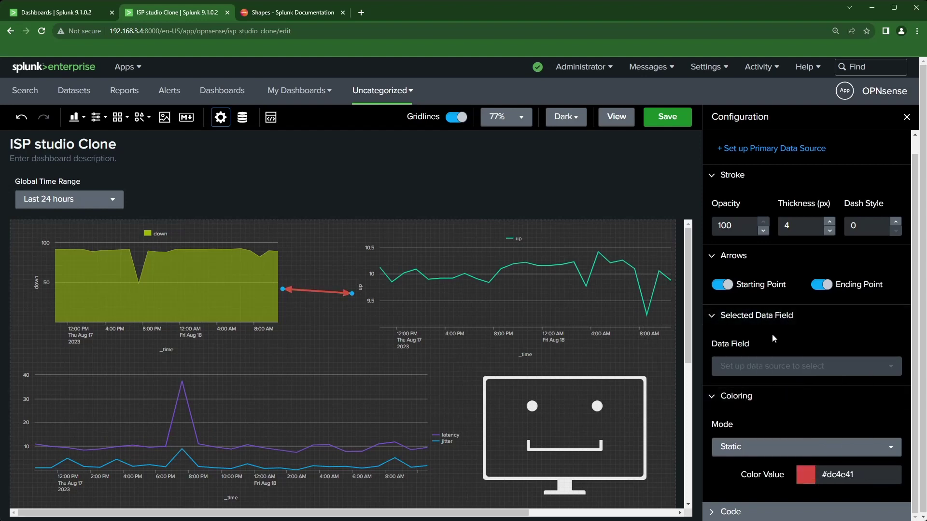
Try a stroke opacity of 50 on the red connecting line, restore it to 100 and reselect the line.
{"action": "scroll", "coordinate": [774, 338], "scroll_direction": "up", "scroll_amount": 1}
{"action": "double_click", "coordinate": [711, 246]}
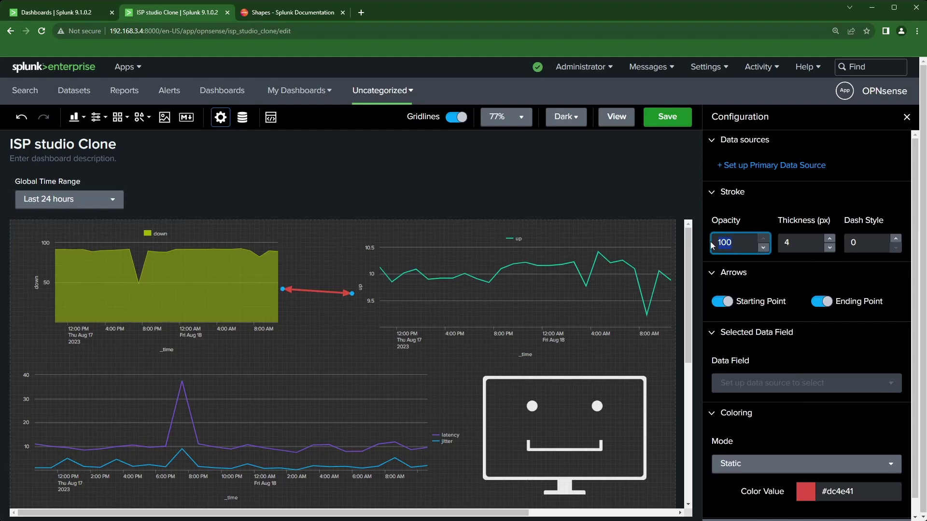
{"action": "type", "text": "50"}
{"action": "key", "text": "ctrl+a"}
{"action": "type", "text": "100"}
{"action": "key", "text": "ctrl+z"}
{"action": "key", "text": "ctrl+z"}
{"action": "key", "text": "ctrl+z"}
{"action": "key", "text": "ctrl+y"}
{"action": "left_click", "coordinate": [277, 264]}
{"action": "left_click", "coordinate": [309, 293]}
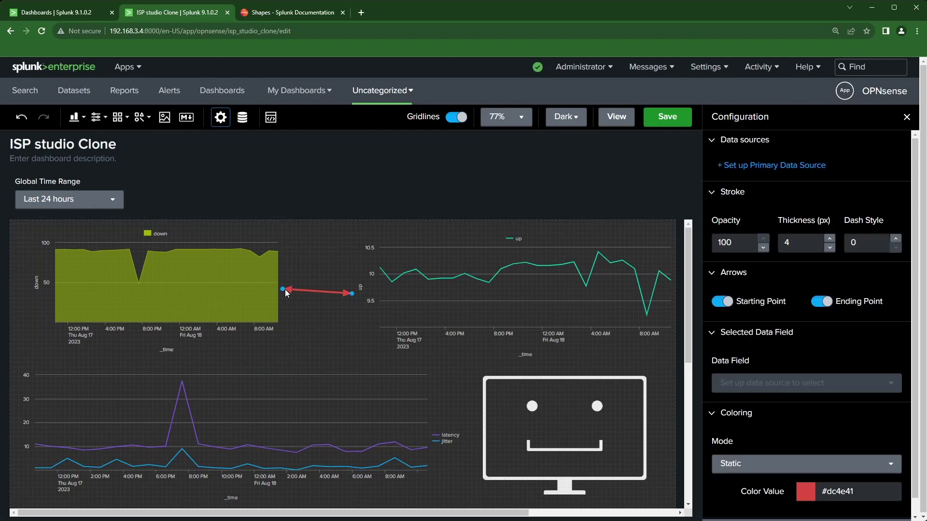
Reposition the red line's endpoints so it stands vertically between the down and up charts, and widen the down chart towards it.
{"action": "left_click_drag", "start_coordinate": [284, 291], "coordinate": [334, 240]}
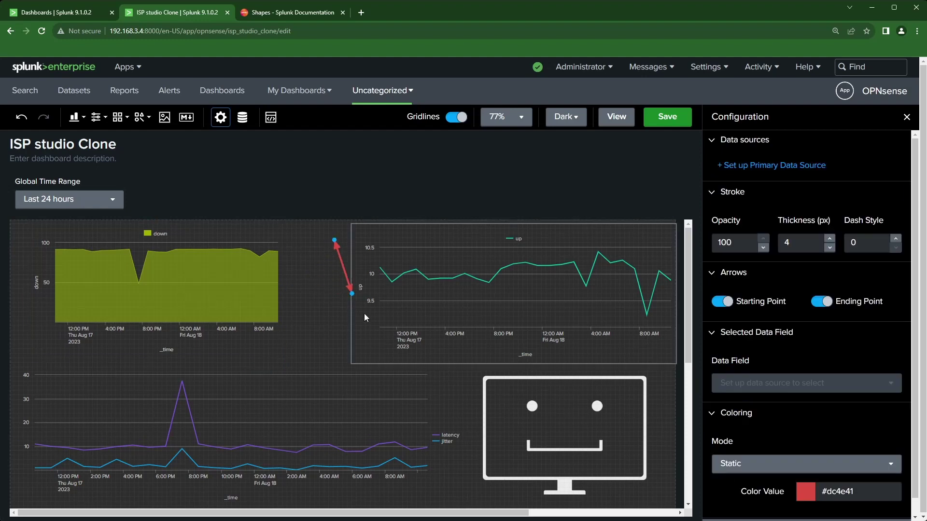
{"action": "left_click_drag", "start_coordinate": [352, 294], "coordinate": [335, 339]}
{"action": "left_click", "coordinate": [265, 286]}
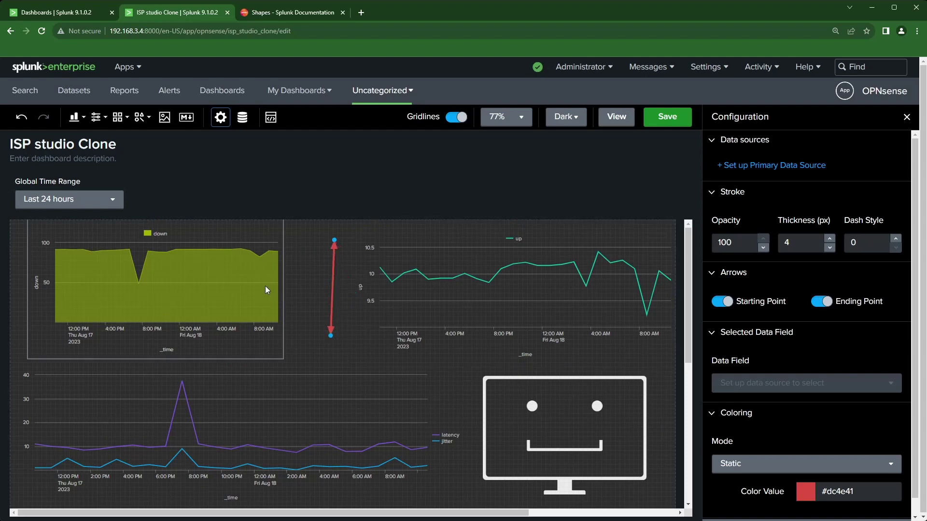
{"action": "left_click_drag", "start_coordinate": [285, 288], "coordinate": [351, 291]}
{"action": "left_click", "coordinate": [337, 291]}
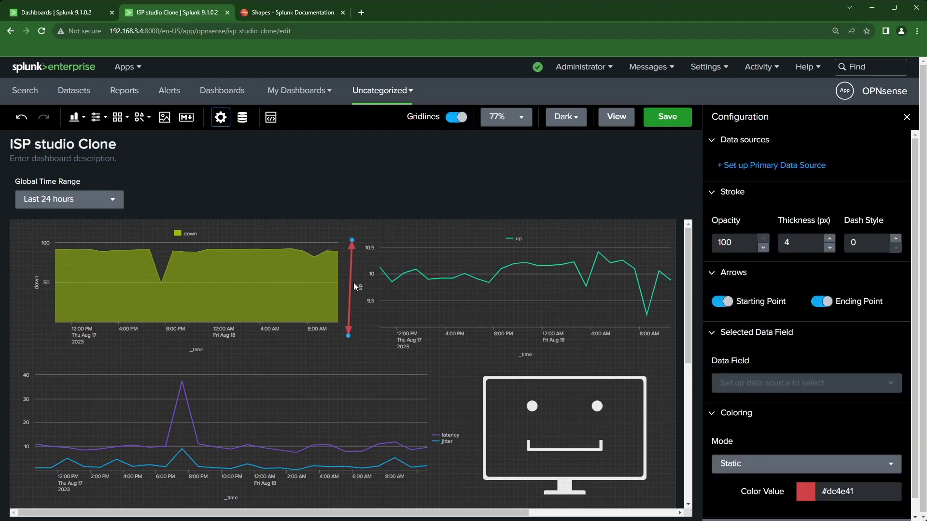
{"action": "left_click_drag", "start_coordinate": [352, 236], "coordinate": [352, 228]}
{"action": "left_click_drag", "start_coordinate": [349, 335], "coordinate": [352, 363]}
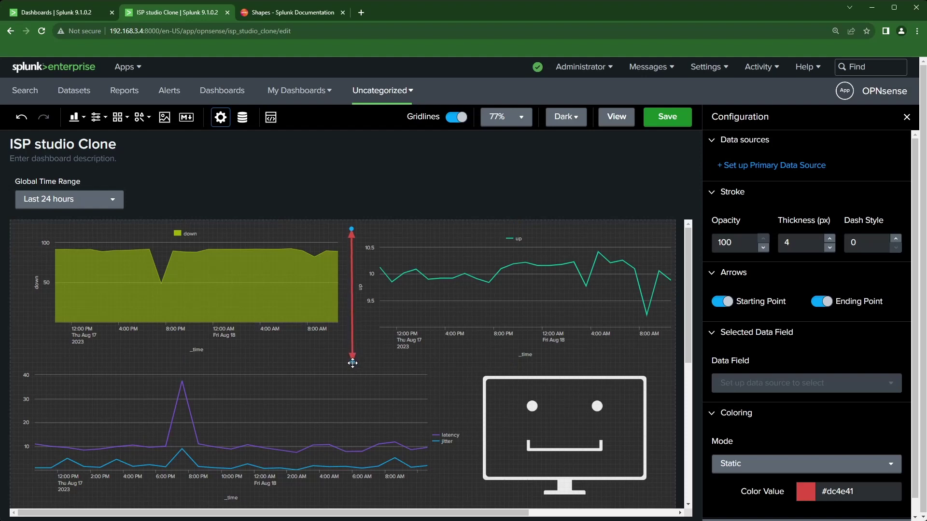
Turn off the vertical line's starting and ending point arrows and recolour it orange #f1813f.
{"action": "left_click", "coordinate": [722, 301]}
{"action": "left_click", "coordinate": [825, 302]}
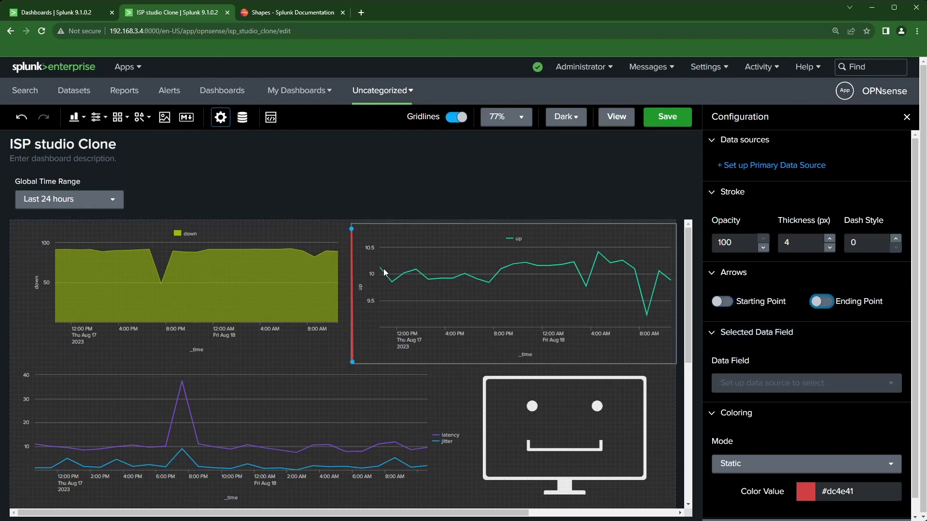
{"action": "left_click", "coordinate": [806, 493]}
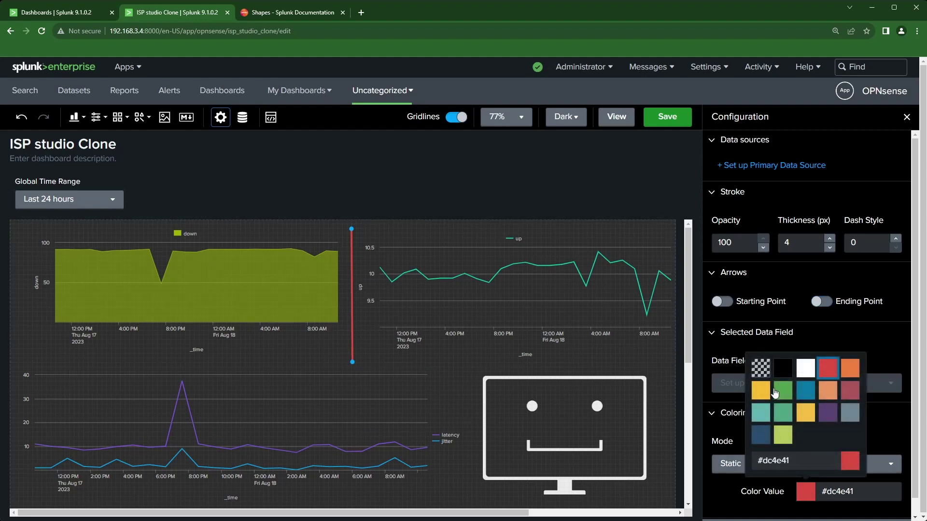
{"action": "left_click", "coordinate": [850, 373]}
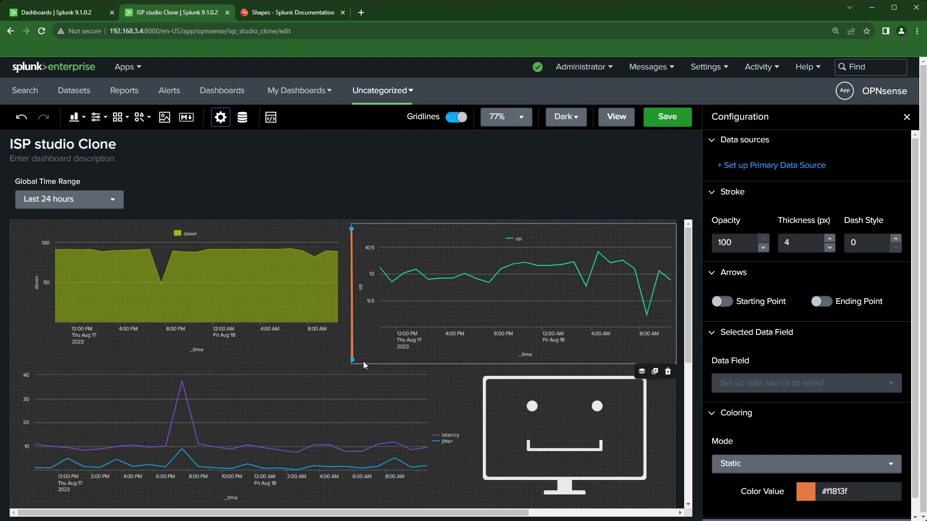
Duplicate the orange line and lay the copy out as a horizontal divider below the down and up charts, spanning both.
{"action": "key", "text": "ctrl+d"}
{"action": "left_click_drag", "start_coordinate": [361, 237], "coordinate": [36, 359]}
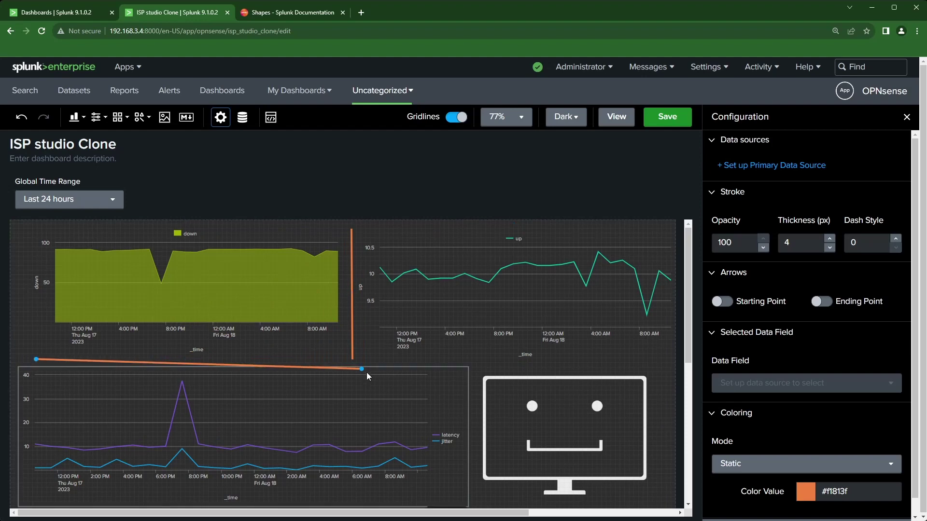
{"action": "left_click_drag", "start_coordinate": [362, 368], "coordinate": [663, 360]}
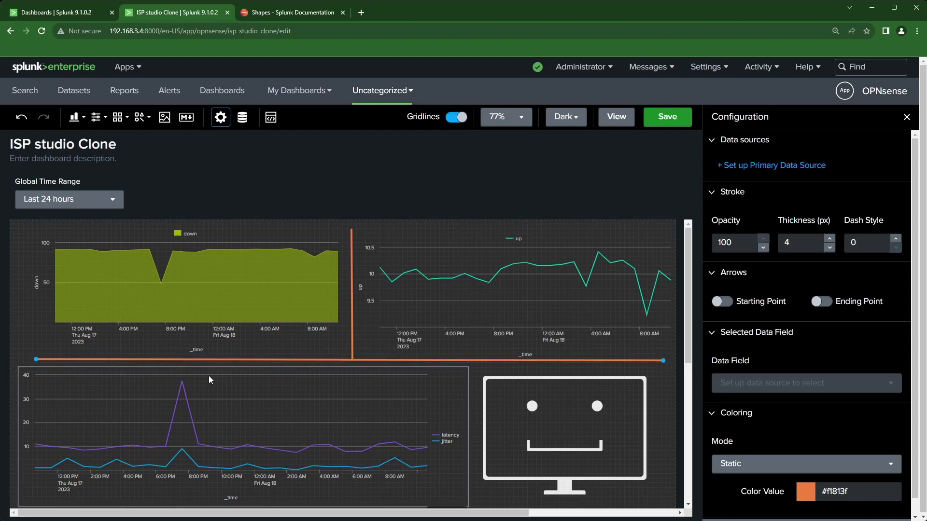
{"action": "left_click_drag", "start_coordinate": [297, 360], "coordinate": [297, 362]}
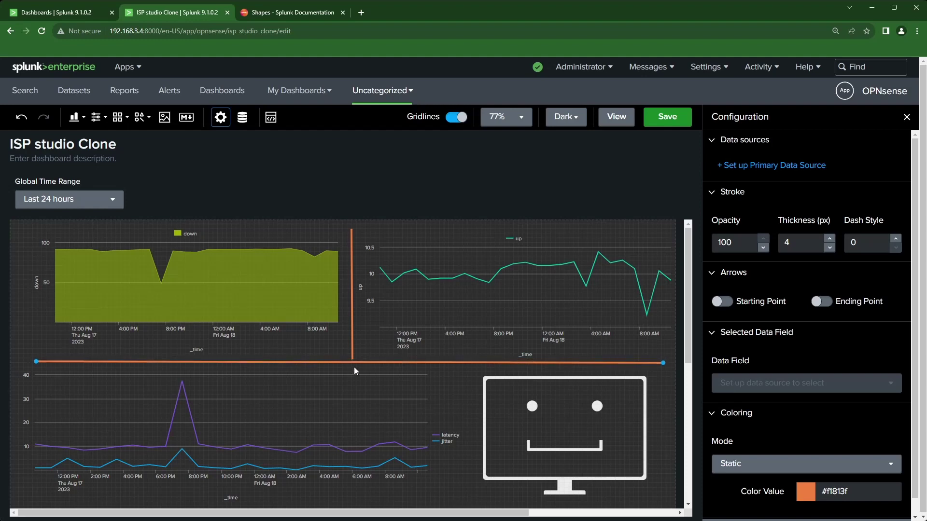
Preview the dashboard in view mode to examine both divider lines, and return to editing.
{"action": "left_click", "coordinate": [613, 119]}
{"action": "scroll", "coordinate": [367, 458], "scroll_direction": "down", "scroll_amount": 3}
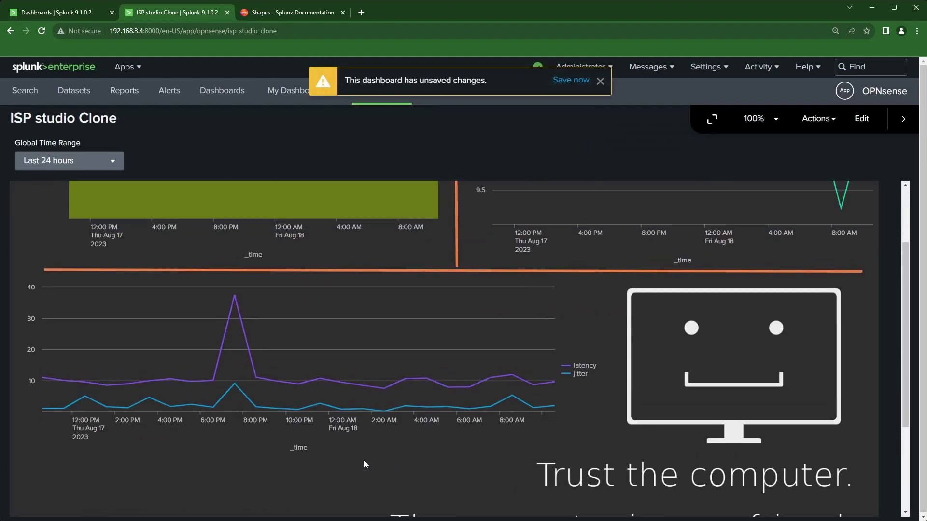
{"action": "scroll", "coordinate": [364, 463], "scroll_direction": "up", "scroll_amount": 3}
{"action": "scroll", "coordinate": [500, 496], "scroll_direction": "down", "scroll_amount": 3}
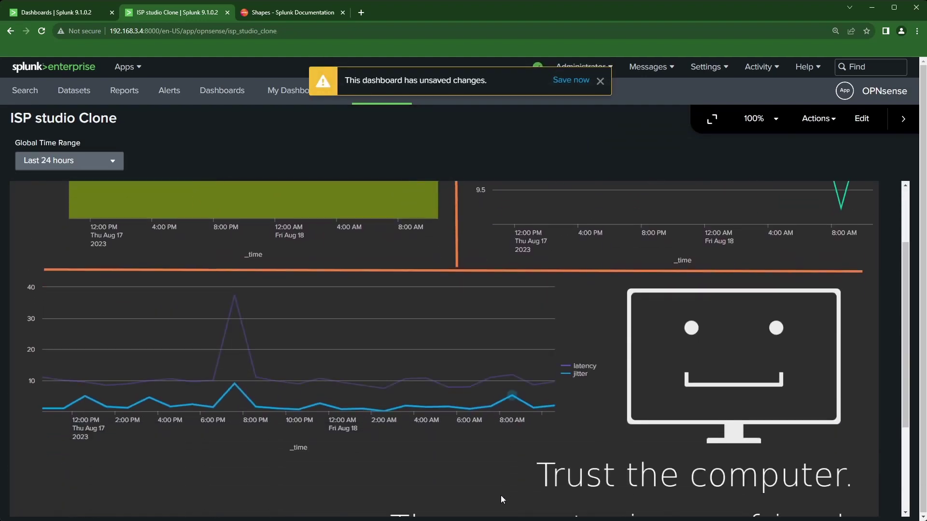
{"action": "scroll", "coordinate": [500, 495], "scroll_direction": "up", "scroll_amount": 3}
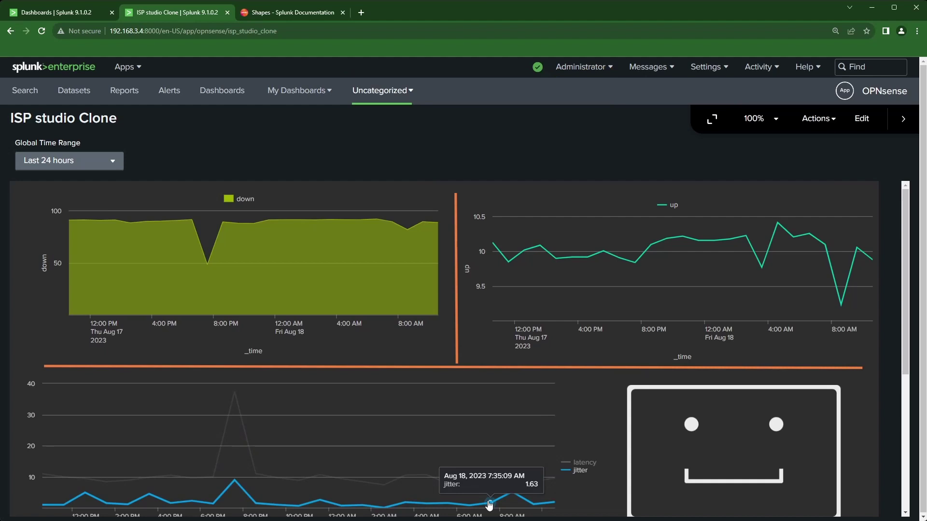
{"action": "left_click", "coordinate": [864, 123]}
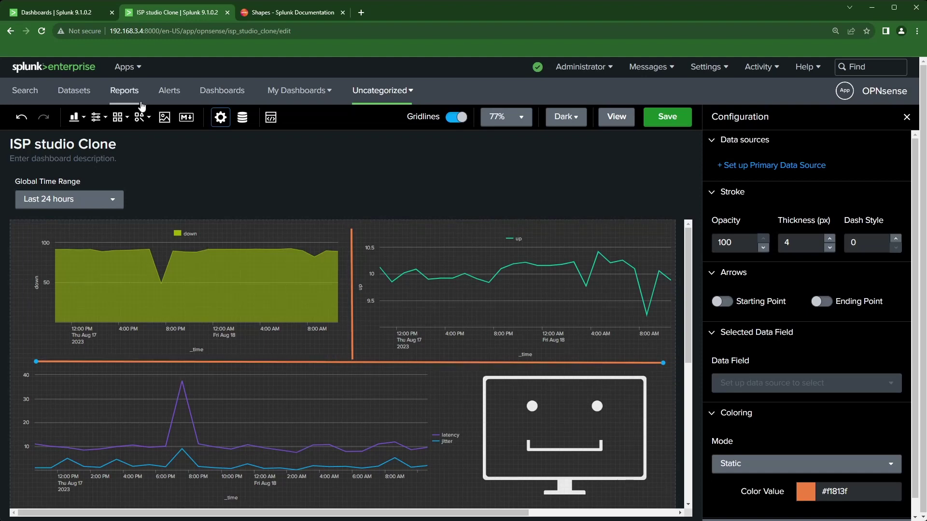
Add a rectangle and place it over the down chart at X 240, Y 0, sized 290 by 240.
{"action": "left_click", "coordinate": [143, 117]}
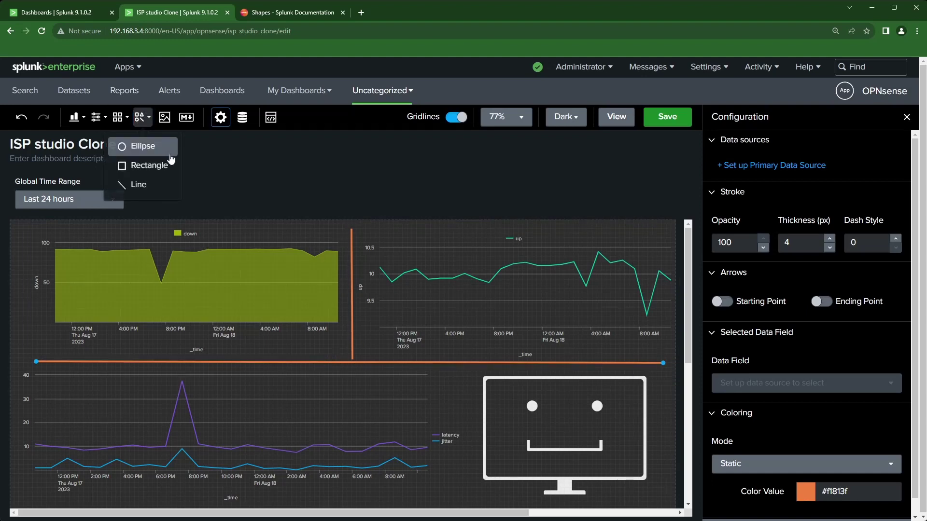
{"action": "left_click", "coordinate": [139, 171]}
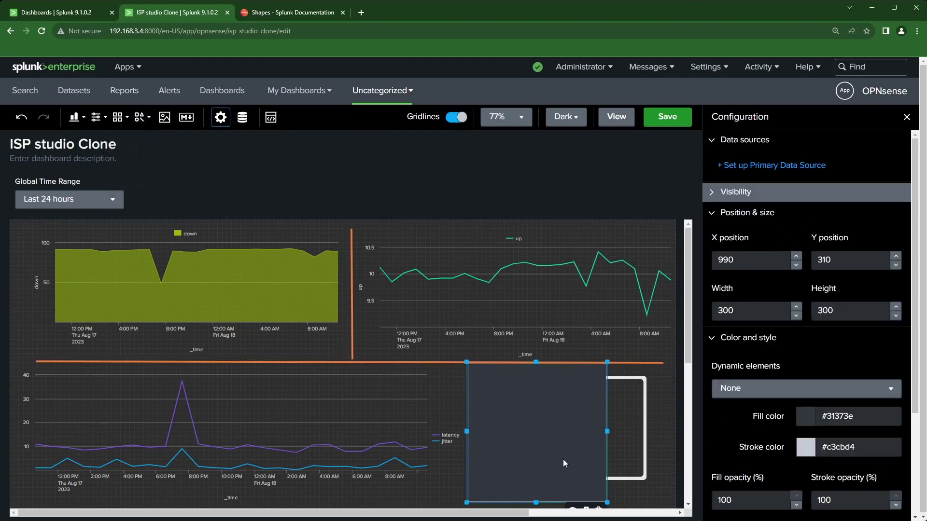
{"action": "left_click_drag", "start_coordinate": [563, 458], "coordinate": [215, 379]}
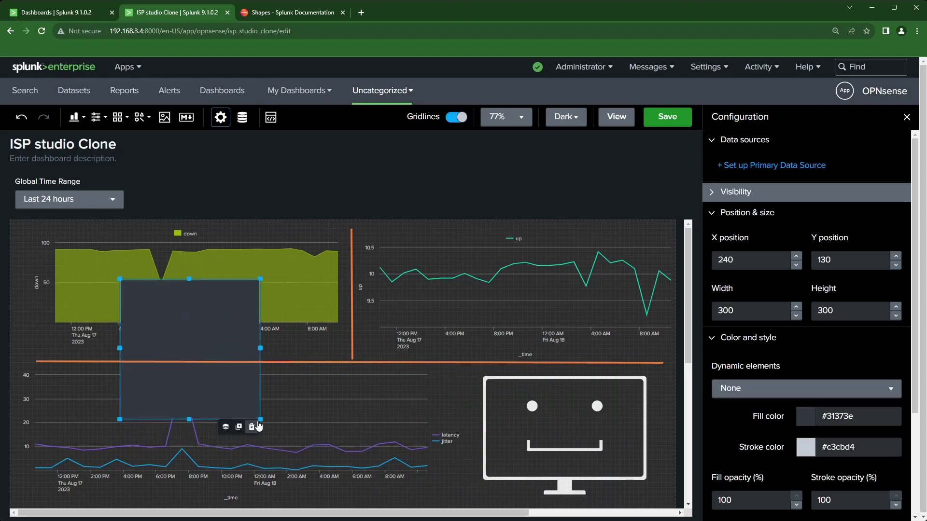
{"action": "left_click_drag", "start_coordinate": [260, 419], "coordinate": [256, 392]}
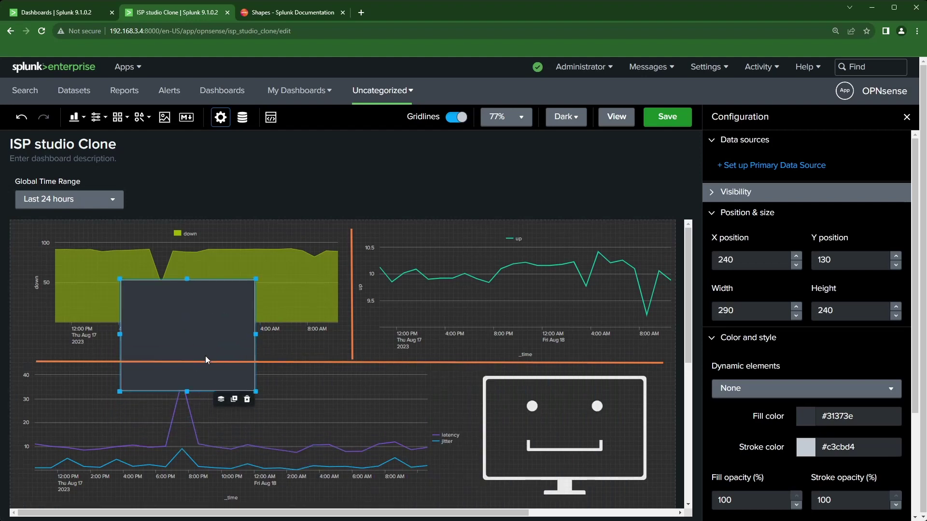
{"action": "left_click", "coordinate": [244, 364]}
{"action": "left_click_drag", "start_coordinate": [188, 341], "coordinate": [187, 280]}
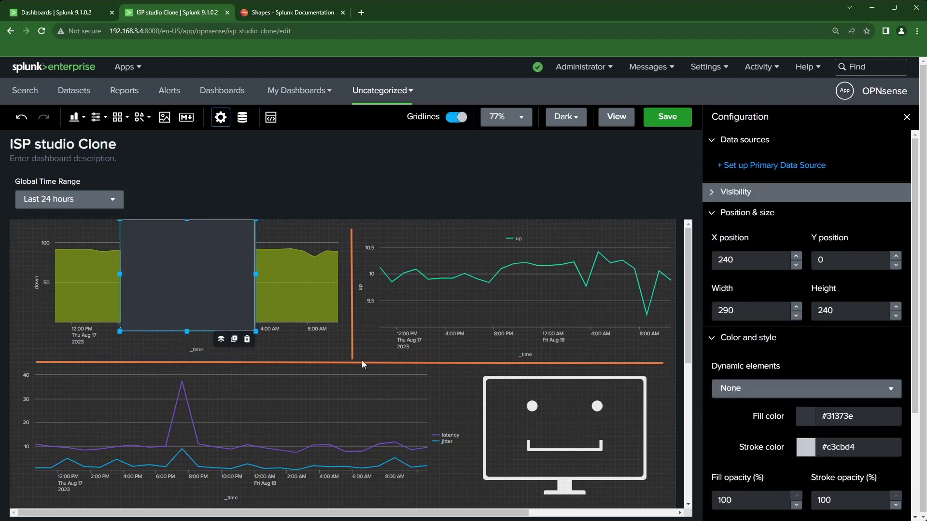
Nudge the horizontal orange line up to meet the lower end of the vertical divider.
{"action": "left_click", "coordinate": [349, 364]}
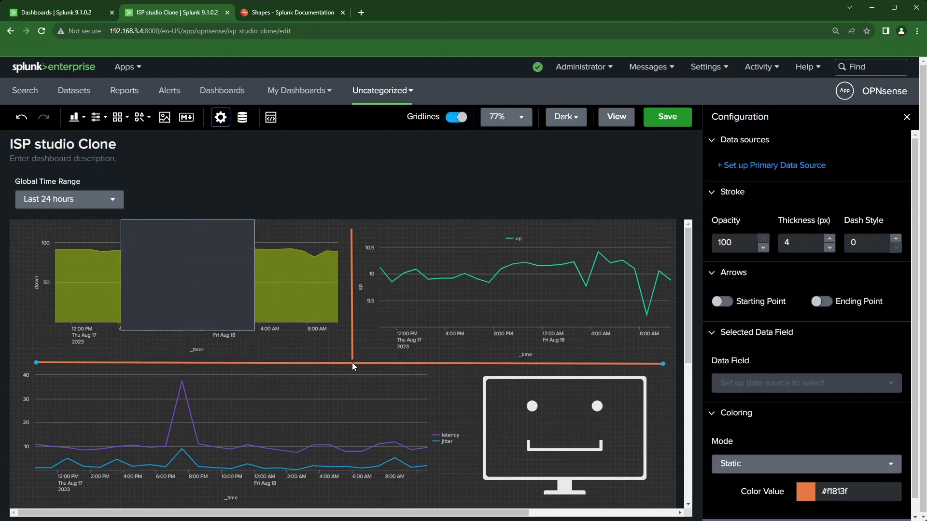
{"action": "left_click_drag", "start_coordinate": [351, 363], "coordinate": [352, 360]}
{"action": "scroll", "coordinate": [840, 400], "scroll_direction": "down", "scroll_amount": 1}
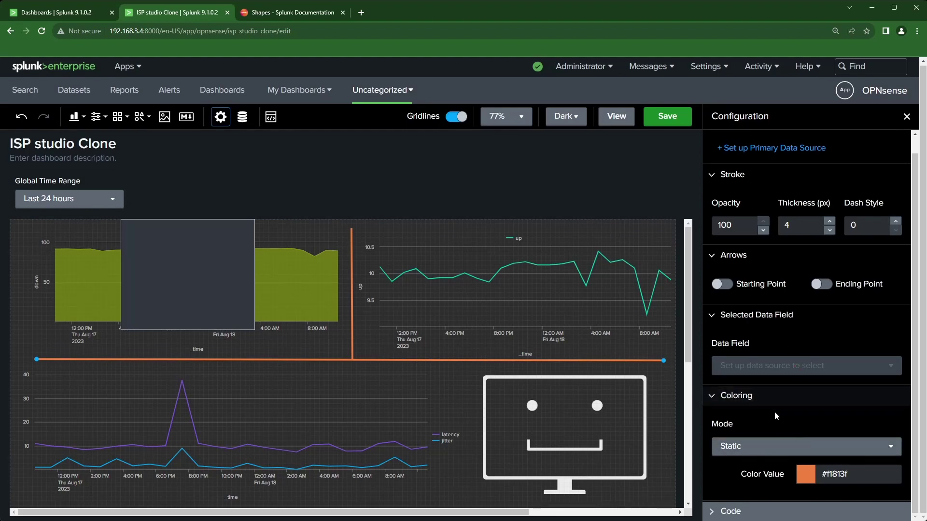
{"action": "scroll", "coordinate": [781, 449], "scroll_direction": "up", "scroll_amount": 1}
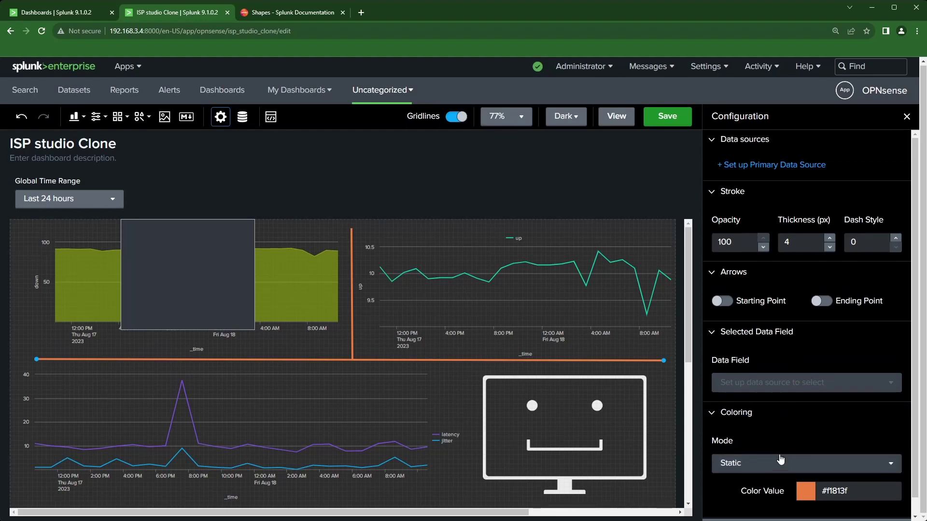
Resize the rectangle to 300 by 90 and move it to X 250, Y 10 over the top of the down chart.
{"action": "left_click", "coordinate": [215, 281]}
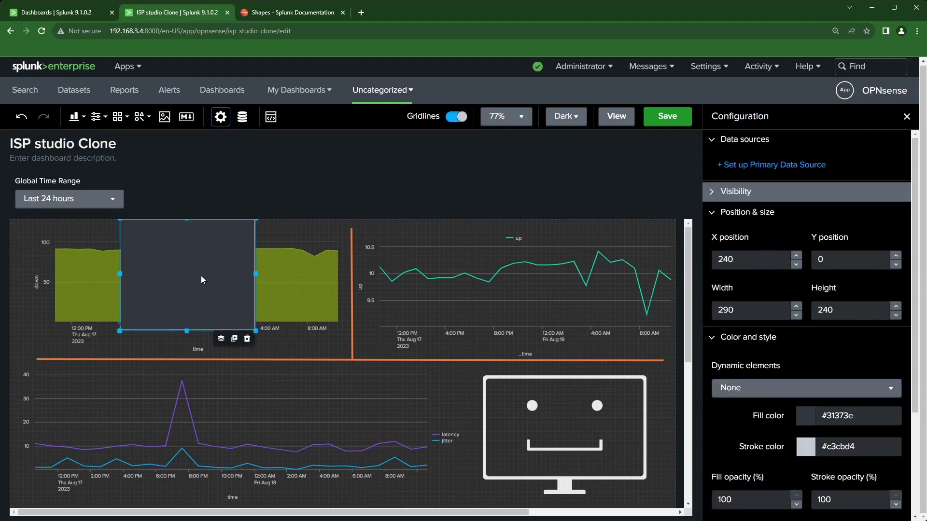
{"action": "left_click_drag", "start_coordinate": [255, 331], "coordinate": [264, 266]}
{"action": "left_click_drag", "start_coordinate": [195, 248], "coordinate": [203, 257]}
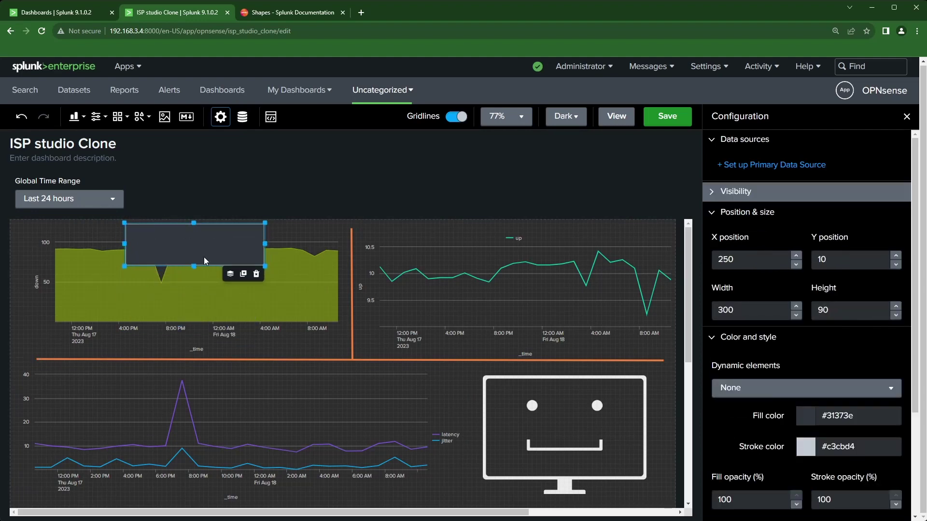
Try sending the rectangle to the back behind the down chart, check it in view mode and undo the reordering.
{"action": "left_click", "coordinate": [230, 276]}
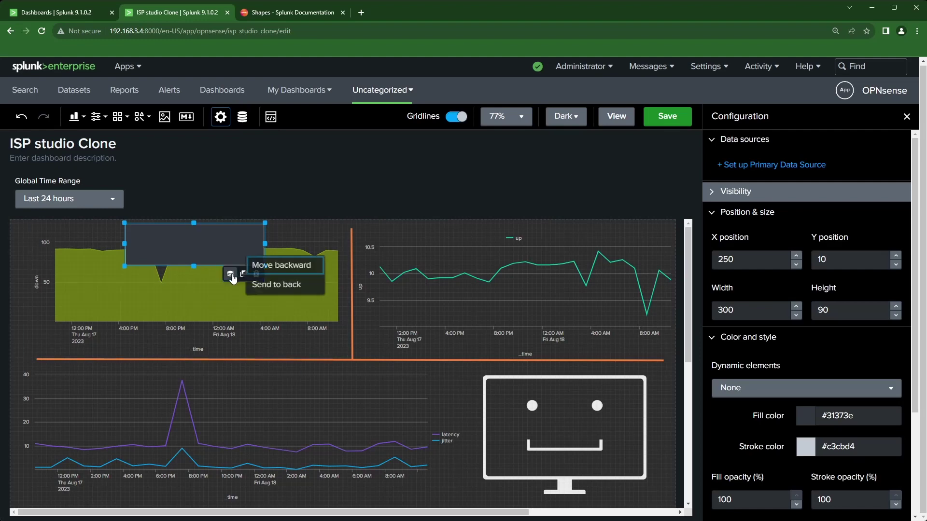
{"action": "left_click", "coordinate": [269, 287]}
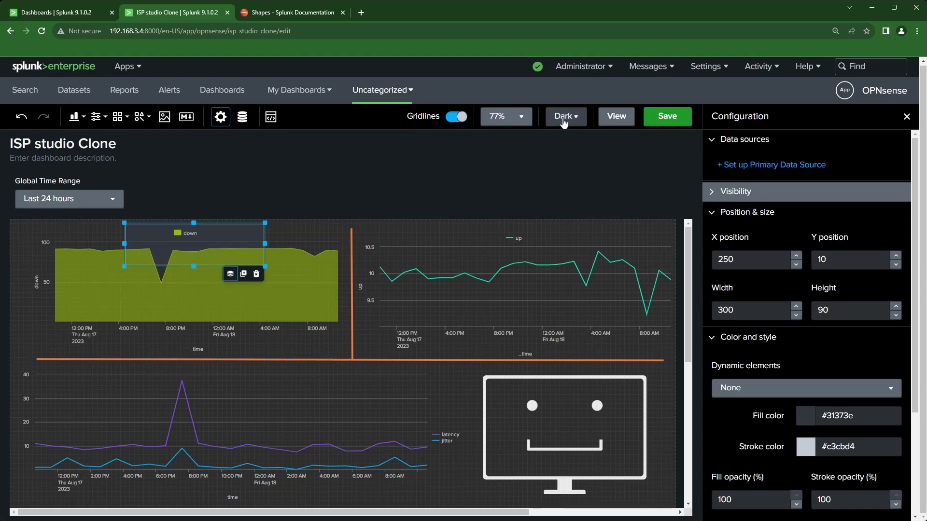
{"action": "left_click", "coordinate": [616, 116]}
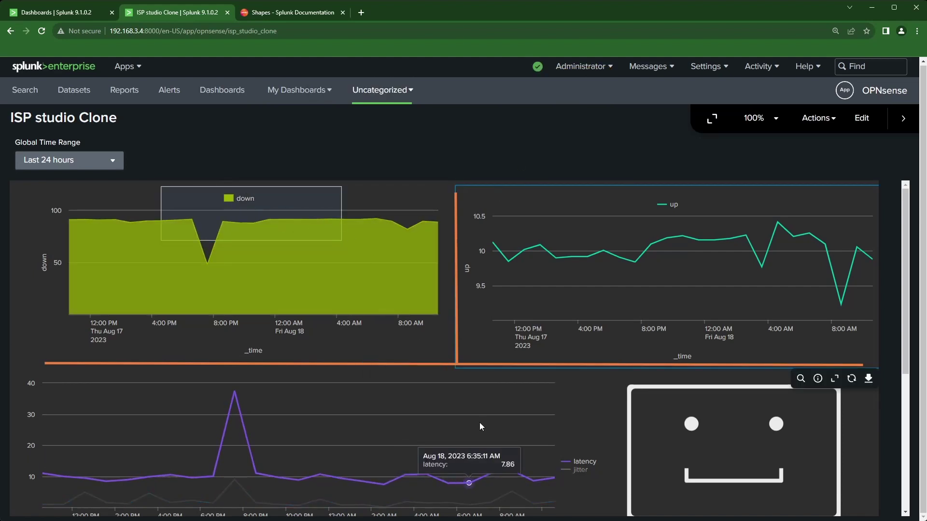
{"action": "left_click", "coordinate": [855, 123]}
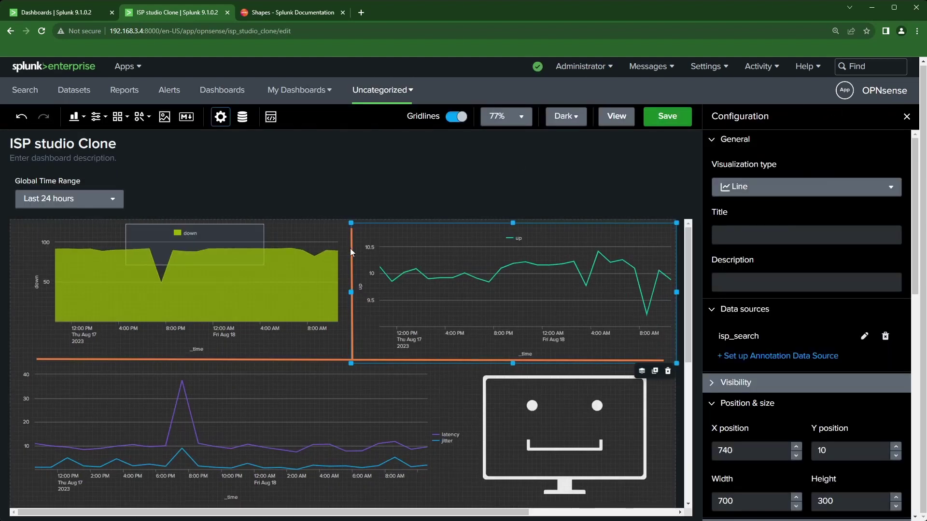
{"action": "key", "text": "ctrl+z"}
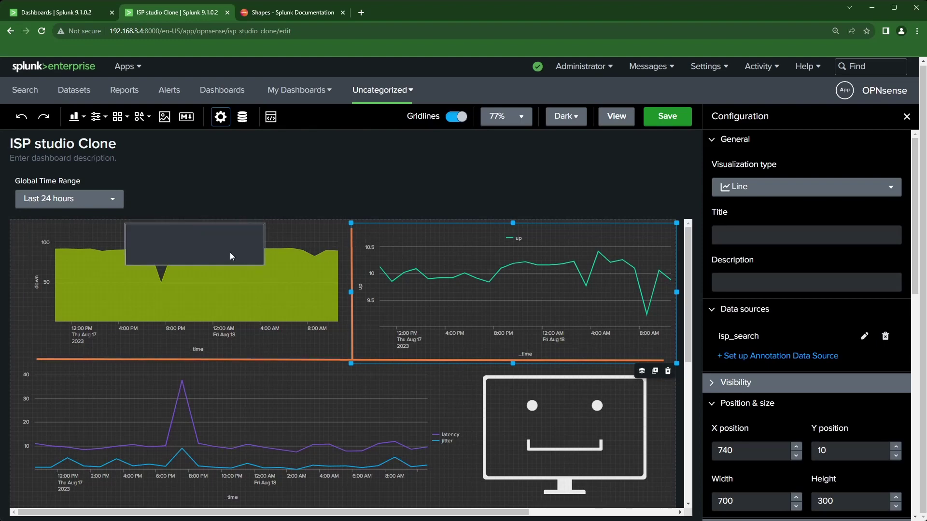
Shrink the rectangle to 180 by 70 and position it at X 300, Y 10 over the down chart's legend.
{"action": "left_click_drag", "start_coordinate": [205, 245], "coordinate": [205, 241]}
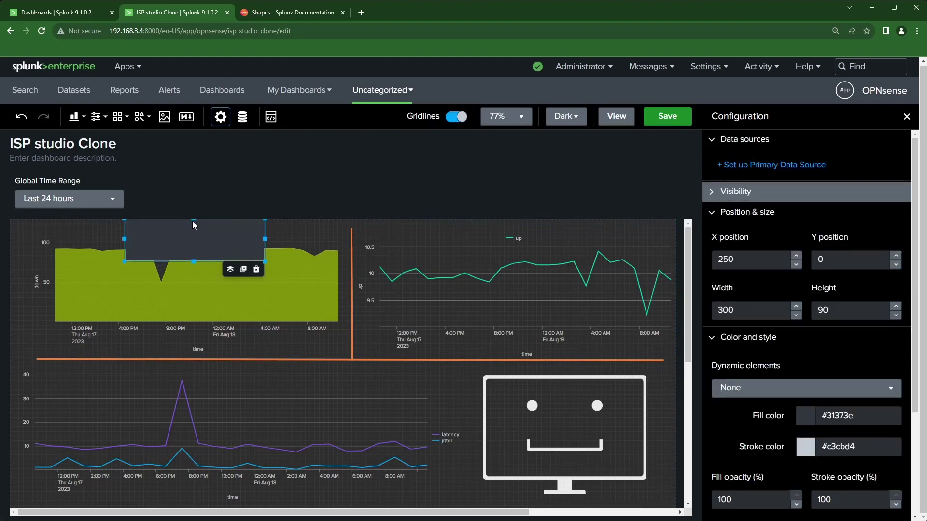
{"action": "left_click_drag", "start_coordinate": [192, 220], "coordinate": [193, 226]}
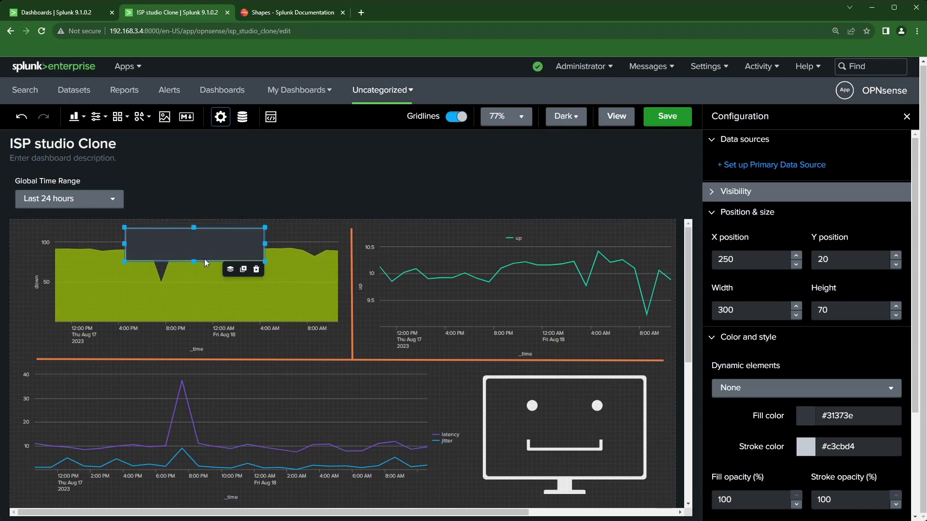
{"action": "left_click_drag", "start_coordinate": [265, 244], "coordinate": [198, 241]}
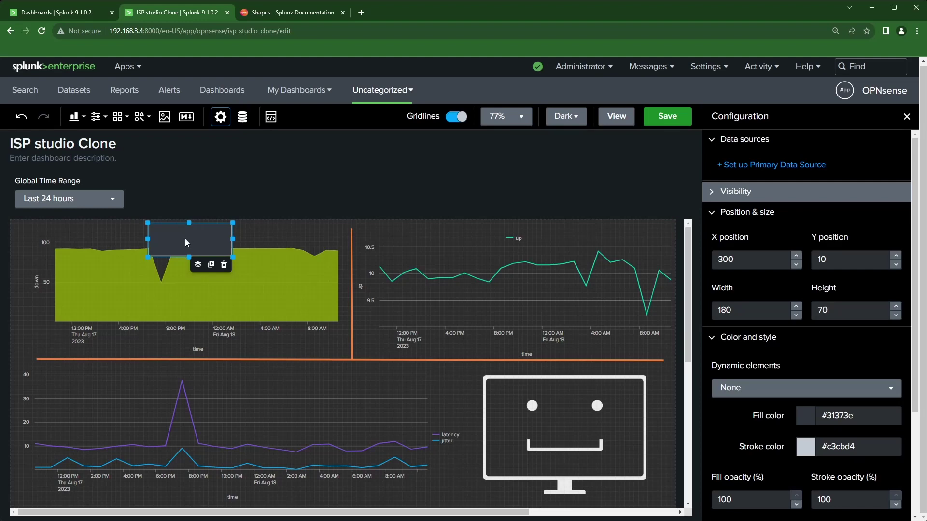
Make the rectangle's fill transparent and reduce its height to 40 so it frames the down legend.
{"action": "left_click", "coordinate": [805, 420]}
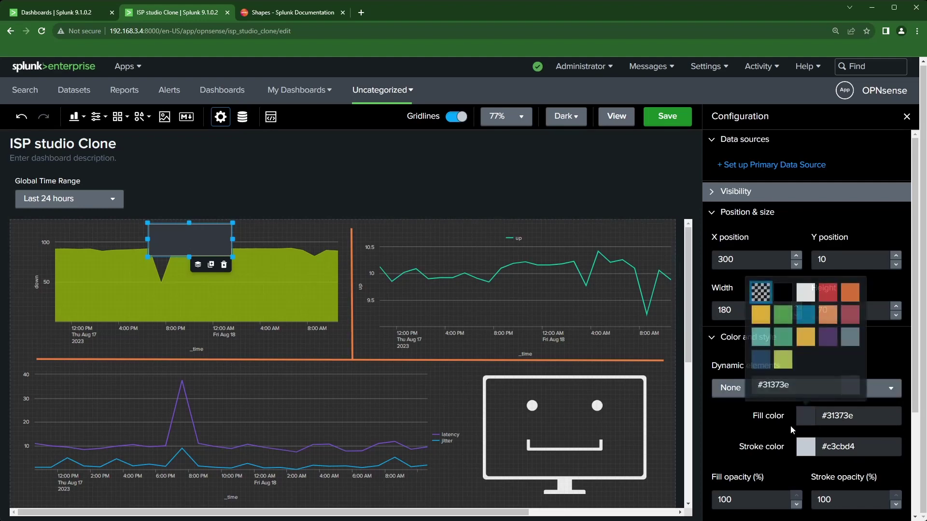
{"action": "left_click", "coordinate": [762, 301]}
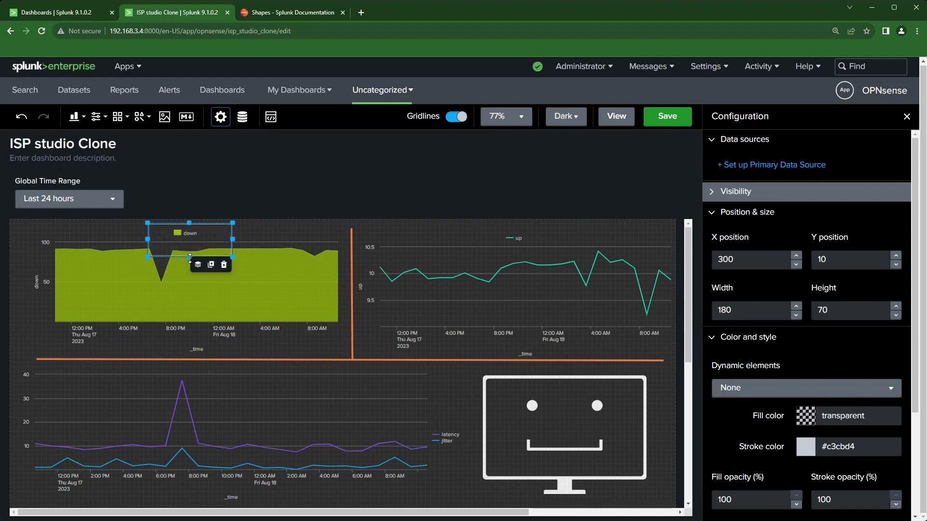
{"action": "left_click_drag", "start_coordinate": [187, 247], "coordinate": [177, 225]}
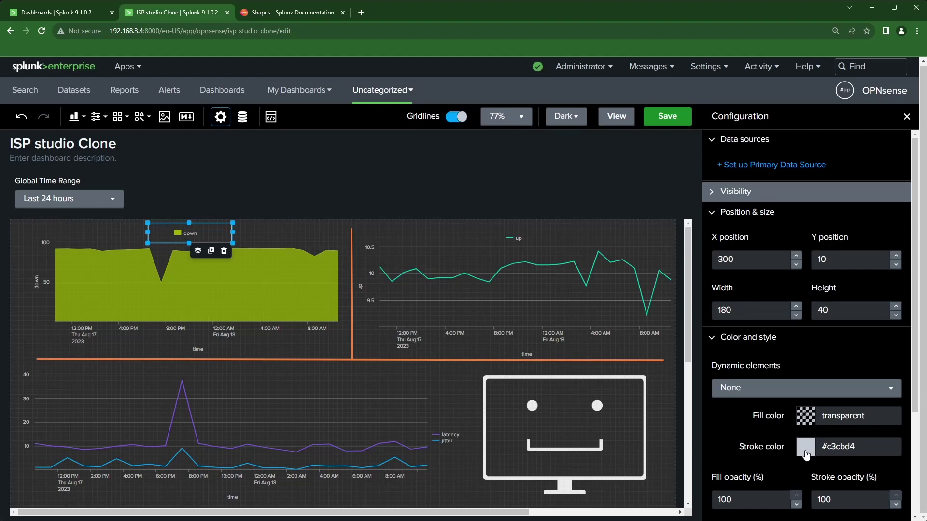
Set the stroke colour of the rectangle around the down legend to light green #b6c75a.
{"action": "left_click", "coordinate": [127, 229]}
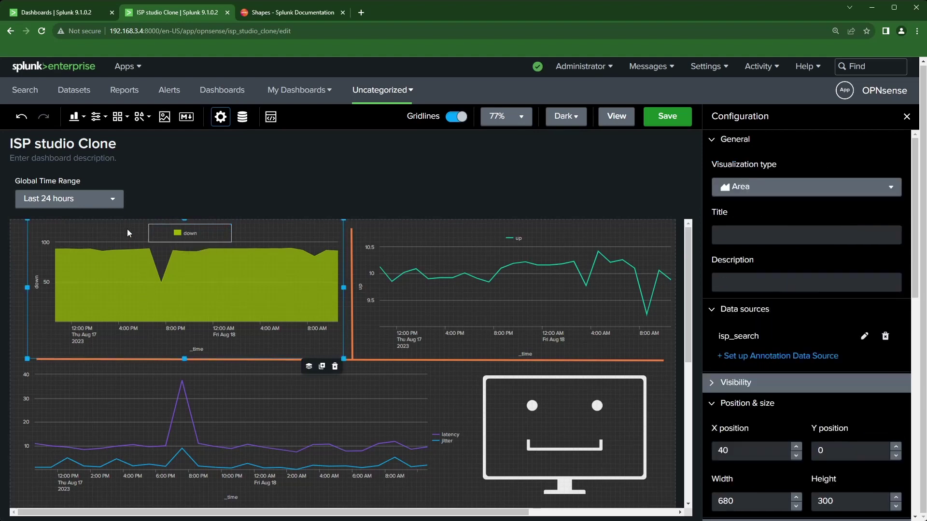
{"action": "left_click", "coordinate": [198, 235]}
{"action": "left_click", "coordinate": [807, 452]}
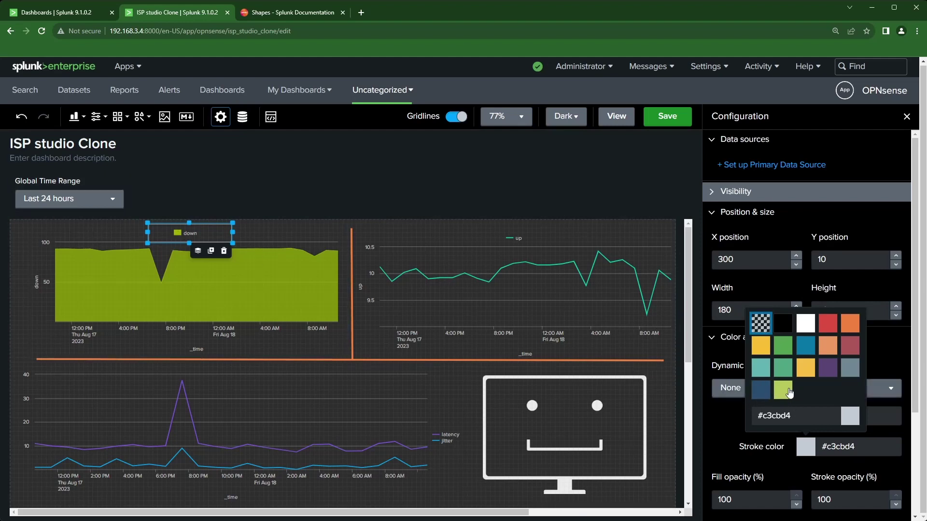
{"action": "left_click", "coordinate": [784, 391]}
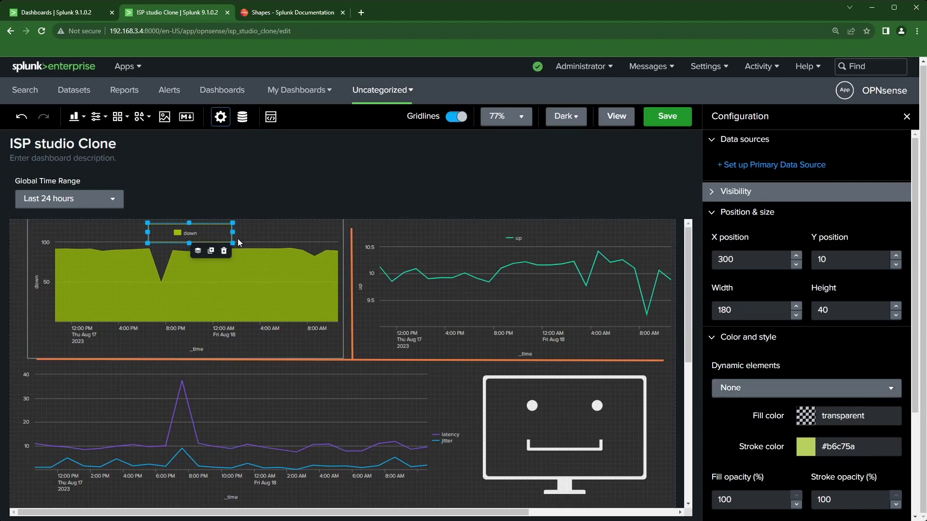
{"action": "left_click", "coordinate": [262, 237]}
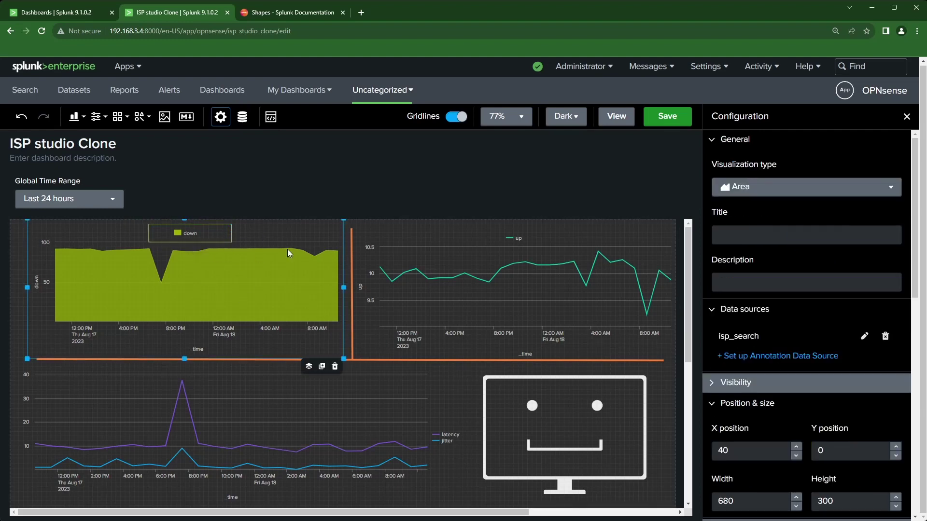
Set the stroke width of the rectangle around the down legend to 3.
{"action": "mouse_move", "coordinate": [203, 224]}
{"action": "left_click", "coordinate": [208, 241]}
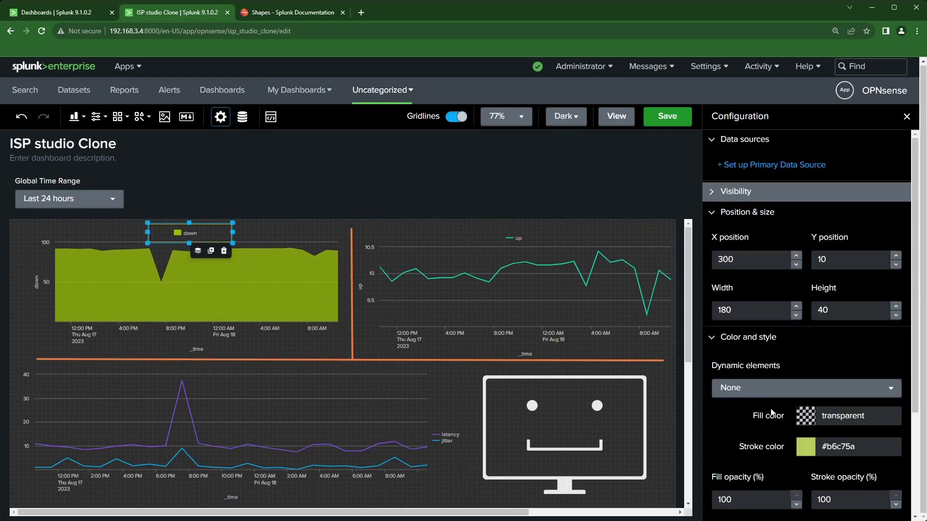
{"action": "scroll", "coordinate": [773, 420], "scroll_direction": "down", "scroll_amount": 3}
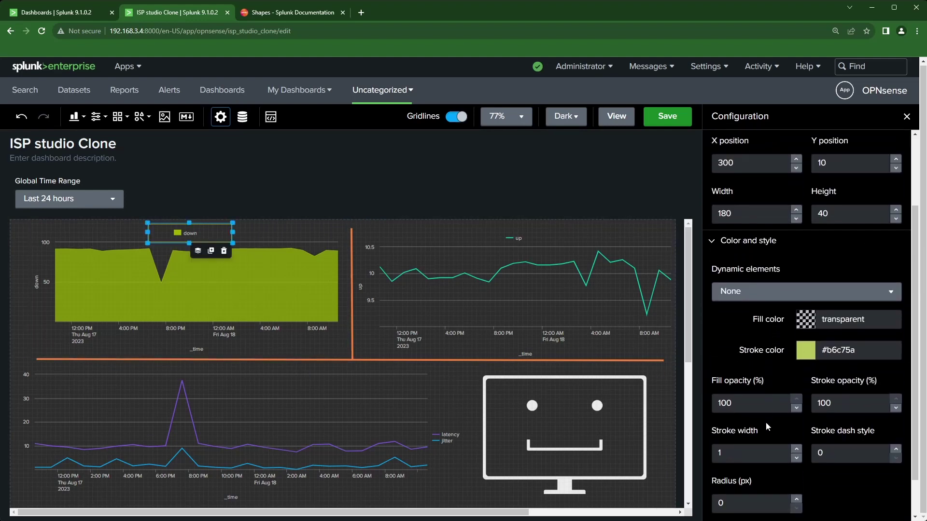
{"action": "scroll", "coordinate": [737, 427], "scroll_direction": "down", "scroll_amount": 1}
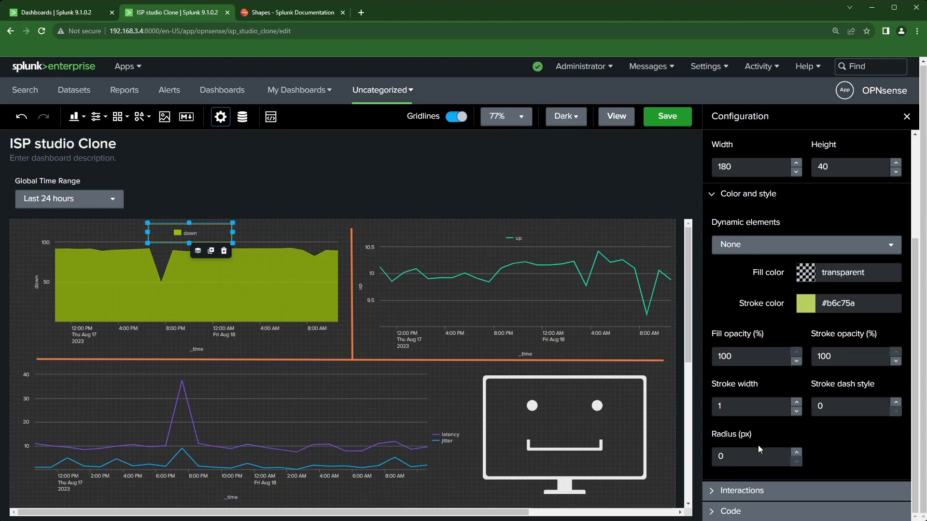
{"action": "left_click", "coordinate": [796, 403]}
{"action": "left_click", "coordinate": [796, 403]}
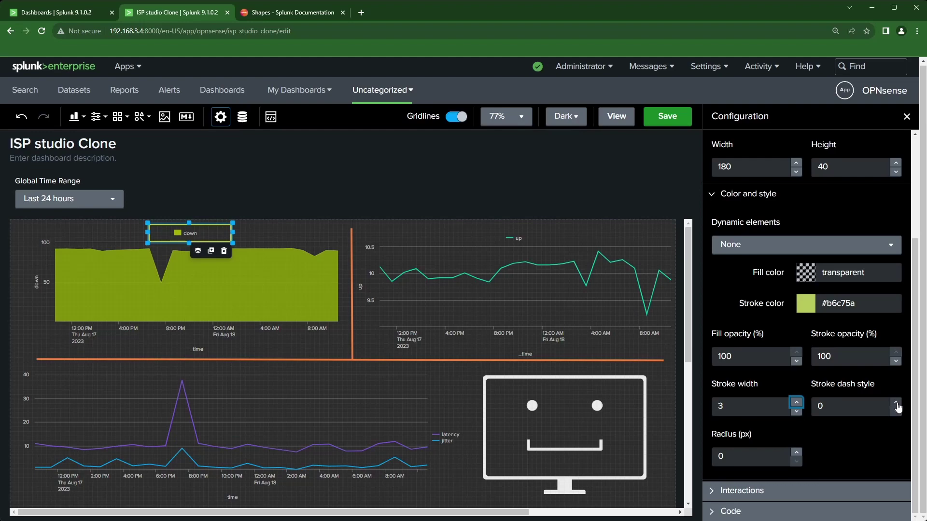
Check the Shapes page of the Splunk documentation for how a rectangle border's dash style works, and return to the dashboard editor.
{"action": "left_click", "coordinate": [299, 15]}
{"action": "scroll", "coordinate": [325, 414], "scroll_direction": "down", "scroll_amount": 15}
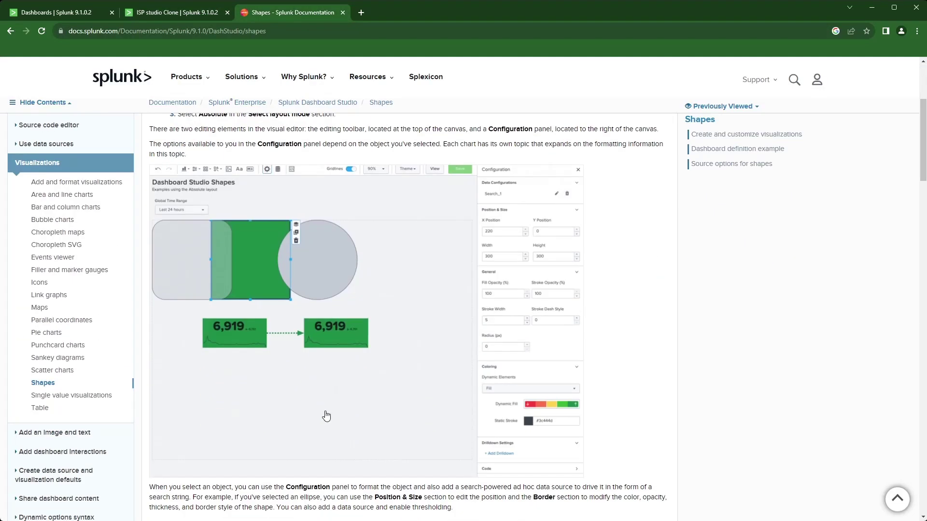
{"action": "scroll", "coordinate": [330, 416], "scroll_direction": "down", "scroll_amount": 10}
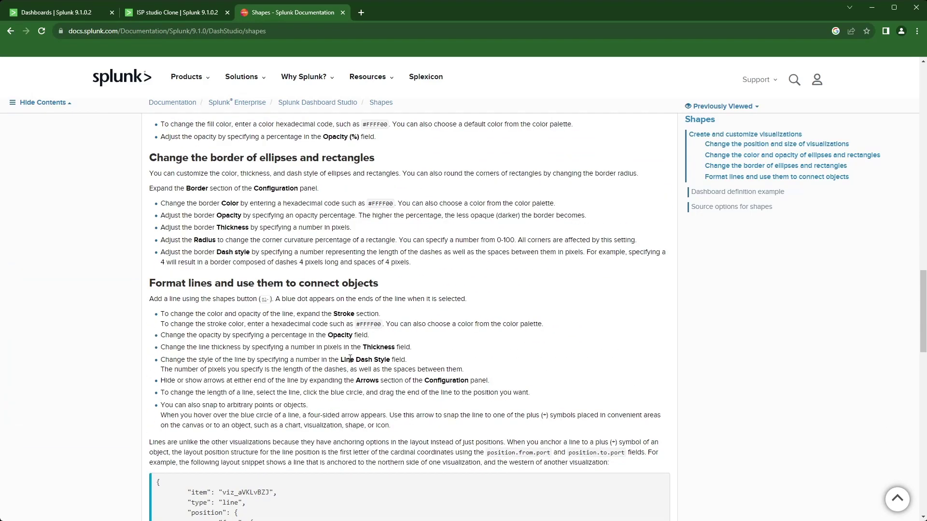
{"action": "scroll", "coordinate": [308, 405], "scroll_direction": "down", "scroll_amount": 5}
{"action": "scroll", "coordinate": [313, 406], "scroll_direction": "down", "scroll_amount": 3}
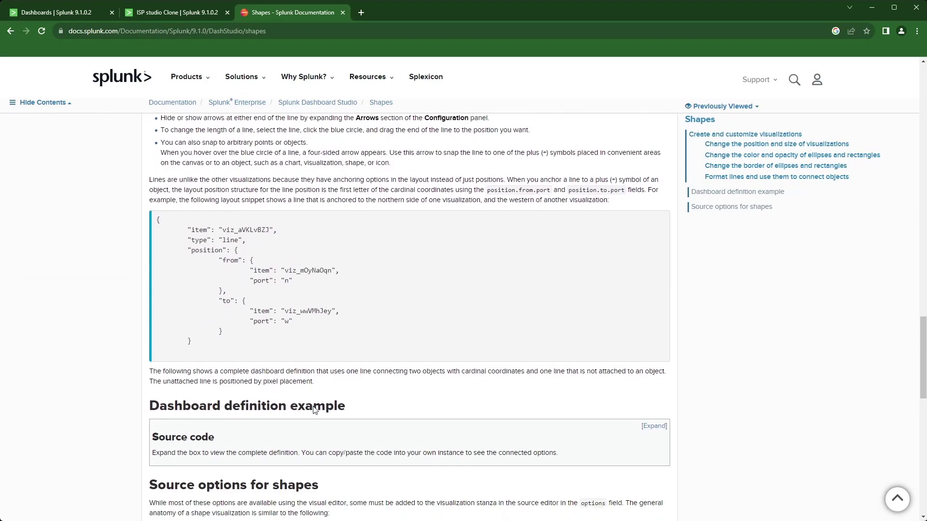
{"action": "scroll", "coordinate": [316, 409], "scroll_direction": "up", "scroll_amount": 9}
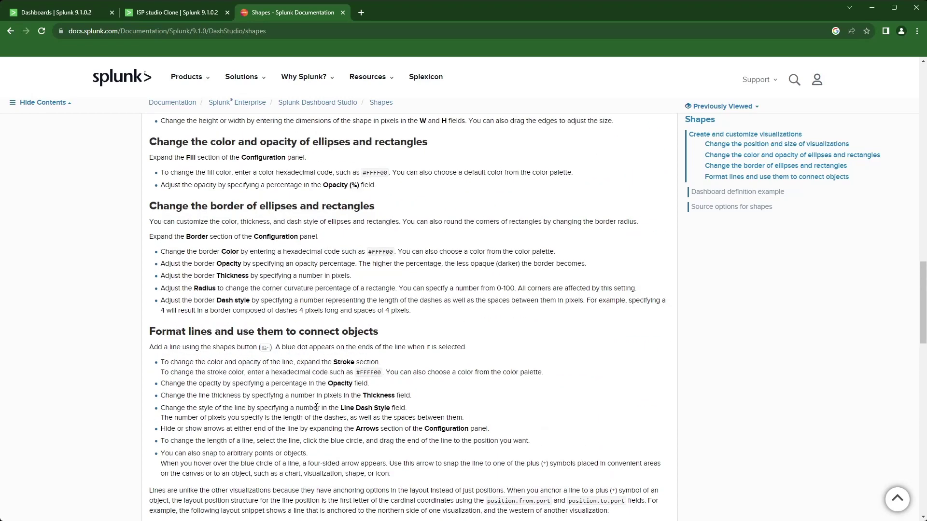
{"action": "left_click_drag", "start_coordinate": [411, 310], "coordinate": [164, 300]}
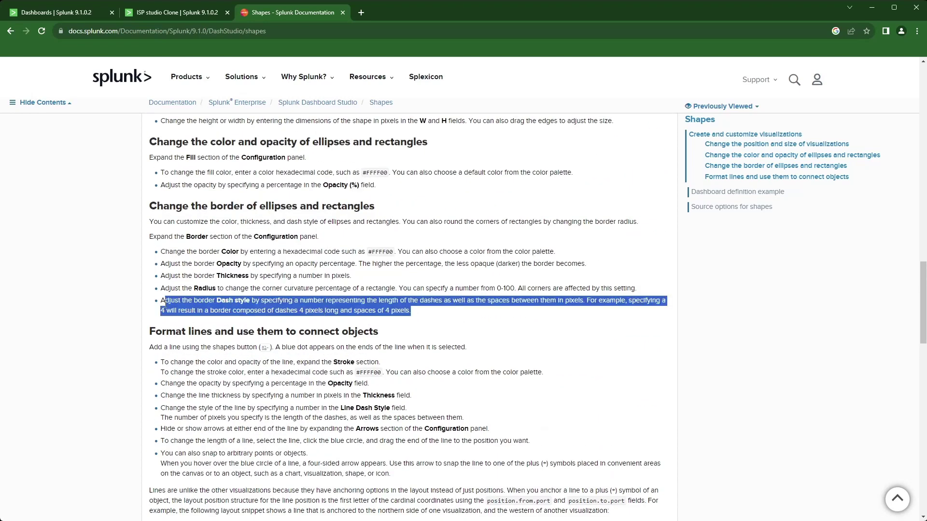
{"action": "left_click", "coordinate": [500, 331]}
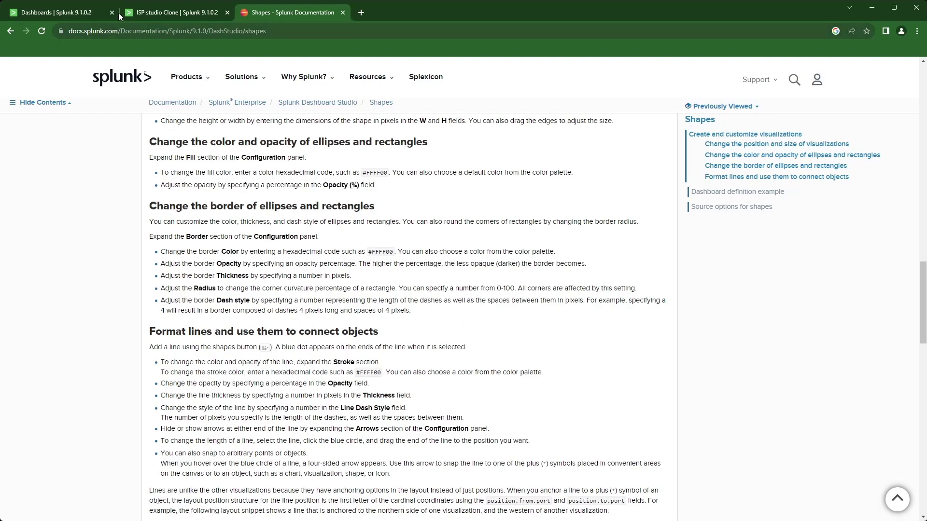
{"action": "left_click", "coordinate": [160, 13]}
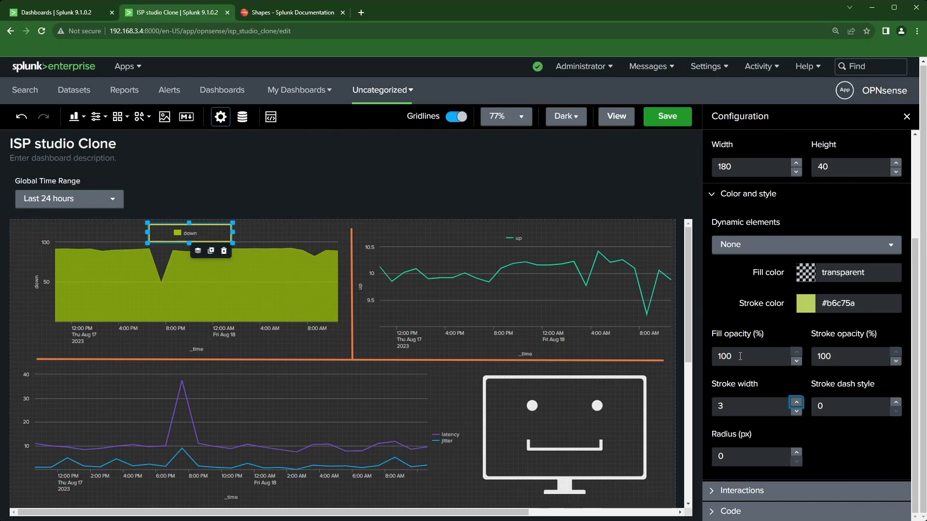
Try a stroke dash style of 12 on the legend rectangle and check the dashed border with the rectangle deselected.
{"action": "left_click", "coordinate": [896, 402]}
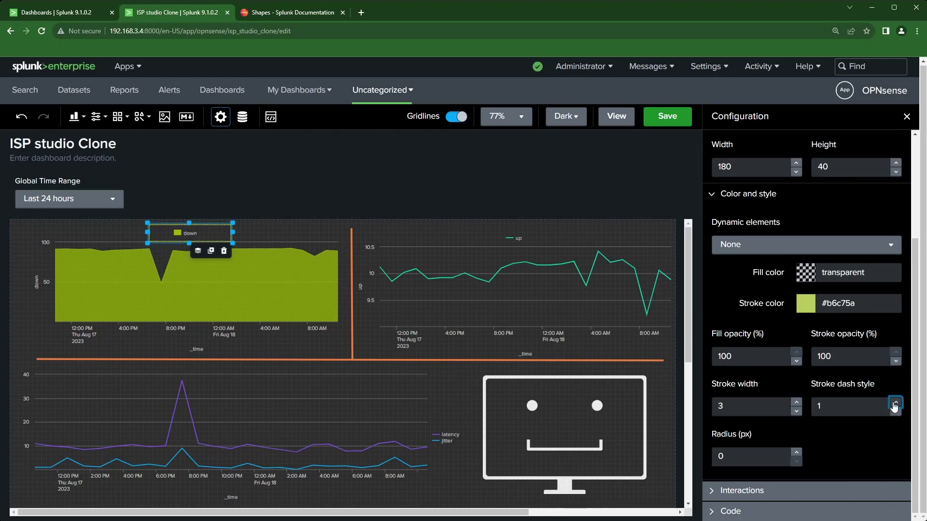
{"action": "left_click", "coordinate": [895, 402]}
{"action": "left_click", "coordinate": [896, 402]}
{"action": "left_click", "coordinate": [895, 402]}
{"action": "left_click", "coordinate": [895, 402]}
{"action": "left_click", "coordinate": [896, 402]}
{"action": "left_click", "coordinate": [896, 402]}
{"action": "left_click", "coordinate": [895, 402]}
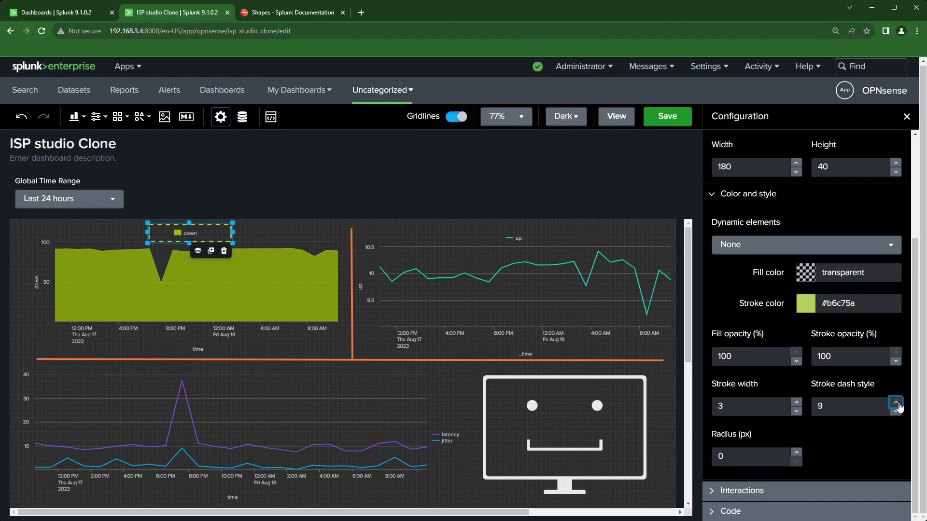
{"action": "left_click", "coordinate": [895, 402]}
{"action": "left_click", "coordinate": [895, 402]}
{"action": "left_click", "coordinate": [896, 402]}
{"action": "left_click", "coordinate": [896, 402]}
{"action": "left_click", "coordinate": [266, 238]}
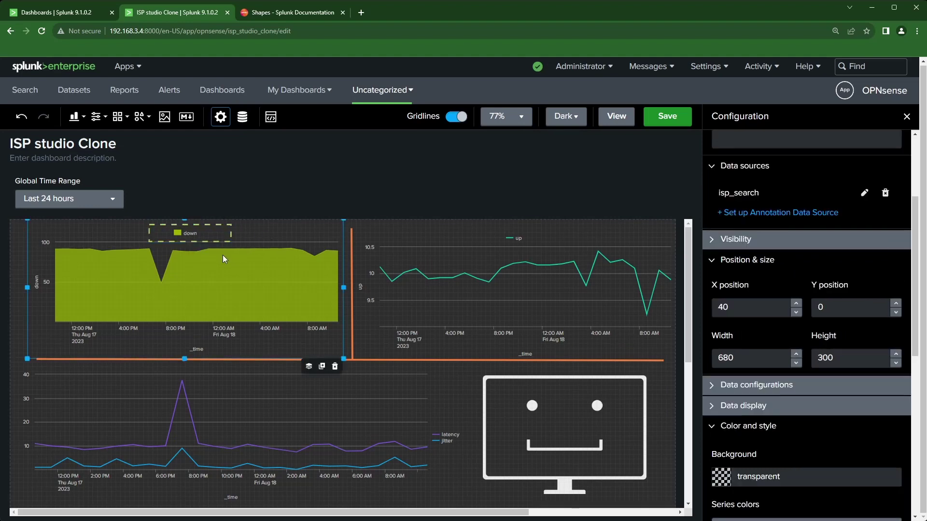
Try a stroke dash style of 100 on the legend rectangle and check its border on the canvas.
{"action": "left_click", "coordinate": [201, 234]}
{"action": "left_click", "coordinate": [825, 406]}
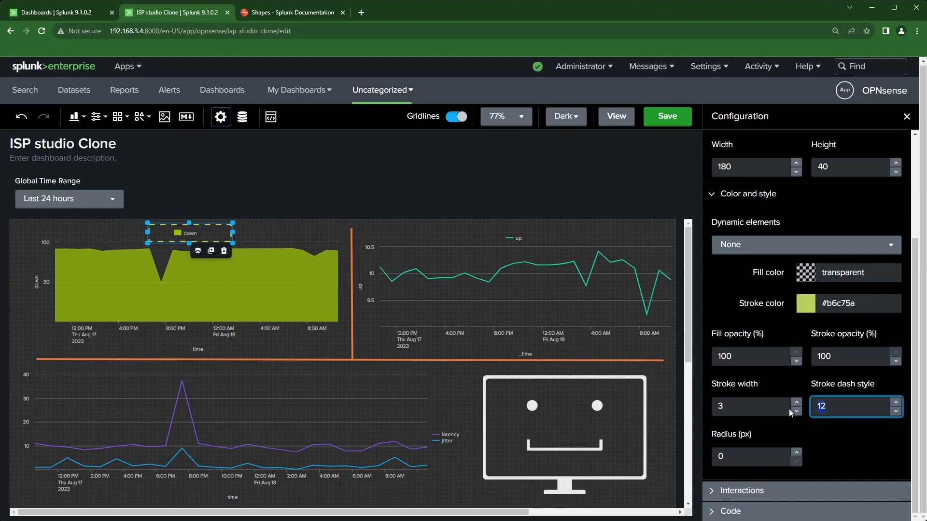
{"action": "type", "text": "100"}
{"action": "left_click", "coordinate": [274, 173]}
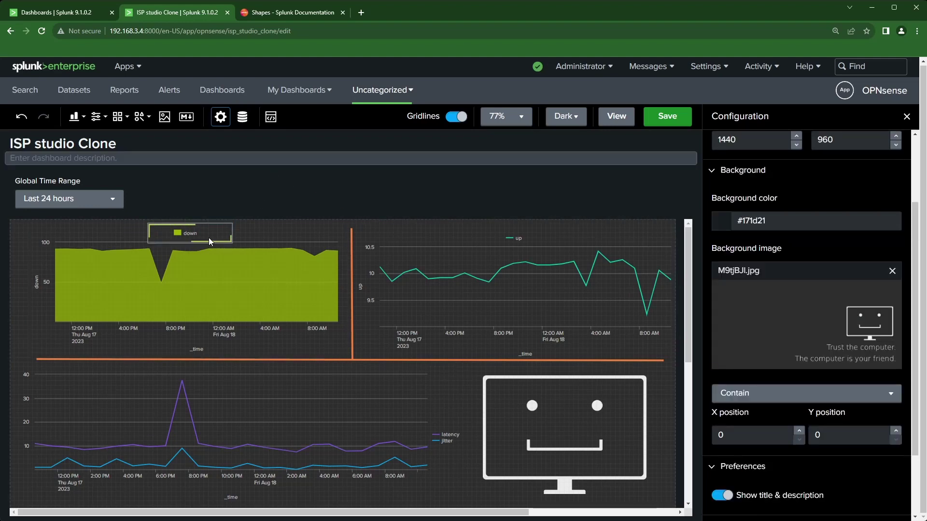
{"action": "mouse_move", "coordinate": [261, 291]}
Try a corner radius of 4 px on the legend rectangle and check it with the rectangle deselected.
{"action": "left_click", "coordinate": [166, 233]}
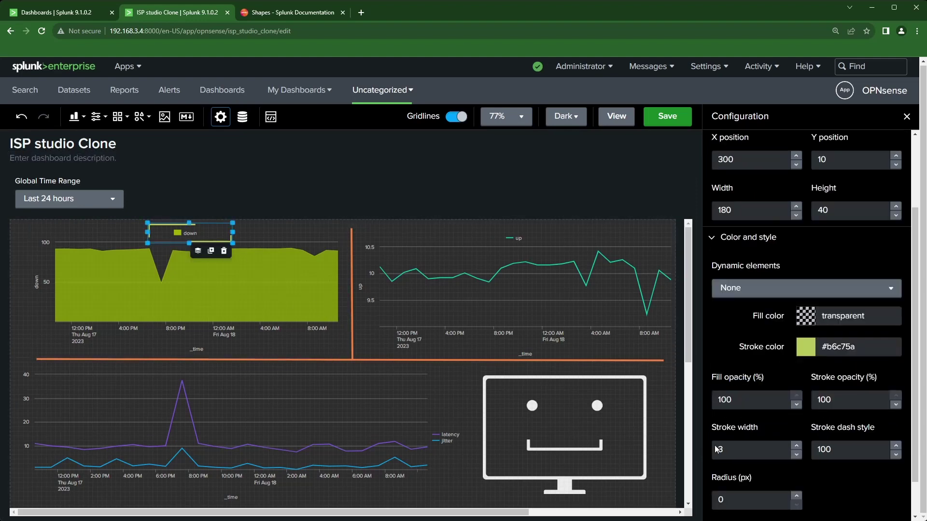
{"action": "scroll", "coordinate": [751, 483], "scroll_direction": "down", "scroll_amount": 1}
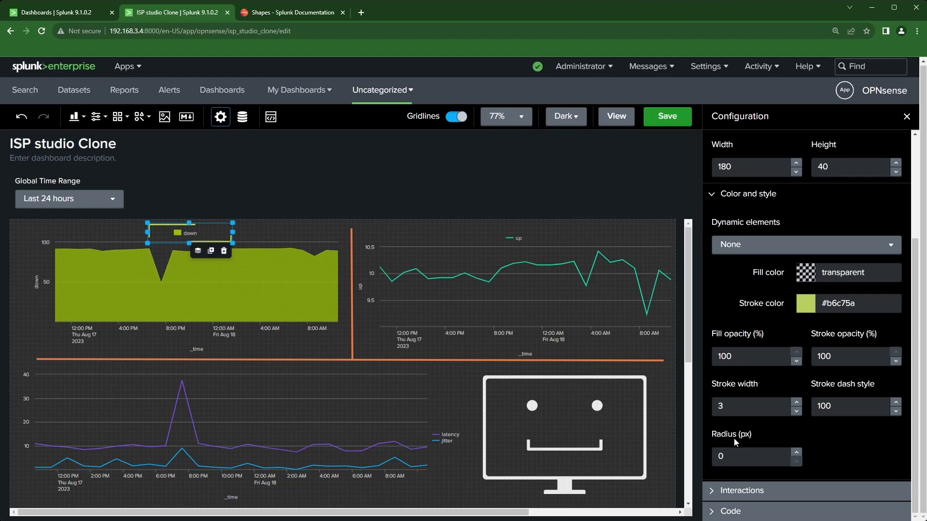
{"action": "left_click", "coordinate": [796, 453]}
{"action": "left_click", "coordinate": [796, 453]}
{"action": "left_click", "coordinate": [796, 453]}
{"action": "left_click", "coordinate": [796, 453]}
{"action": "left_click", "coordinate": [277, 231]}
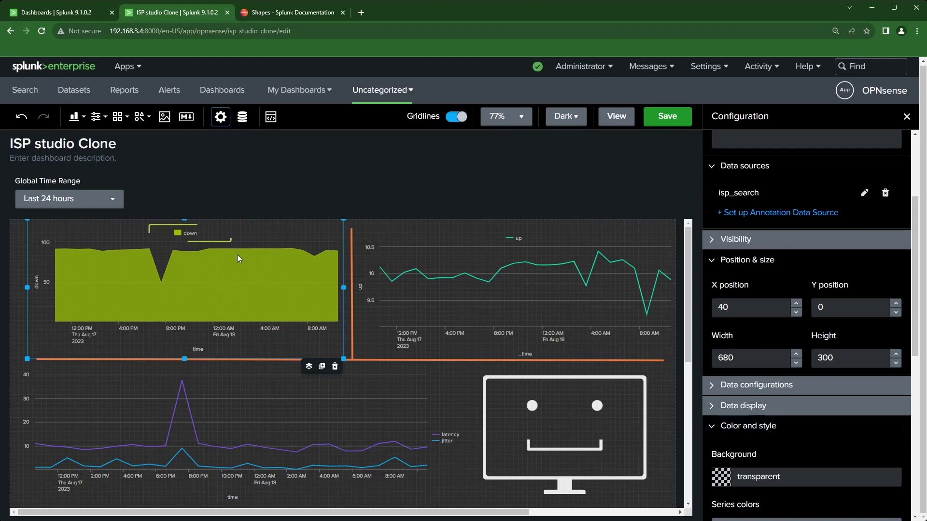
Try a larger corner radius of 9 px on the legend rectangle and inspect the rounded border segments.
{"action": "left_click", "coordinate": [188, 225]}
{"action": "left_click", "coordinate": [795, 453]}
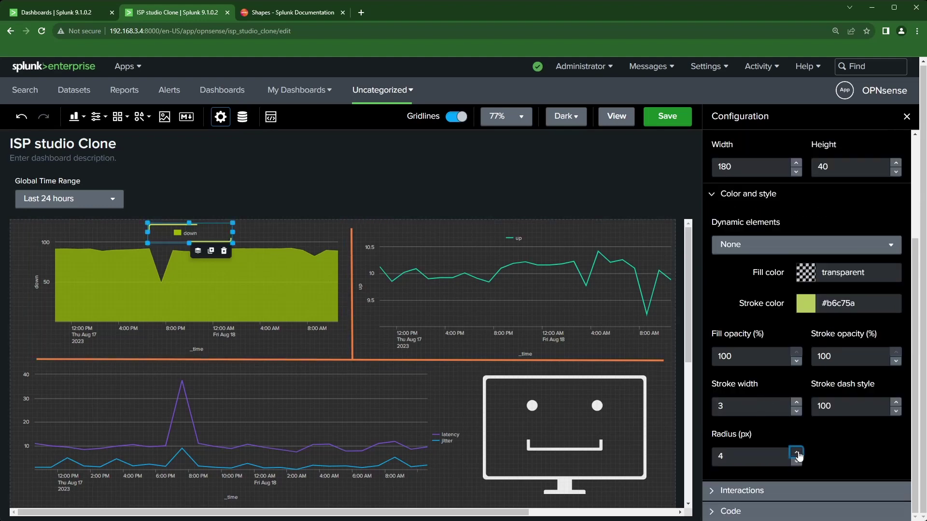
{"action": "left_click", "coordinate": [796, 452]}
{"action": "left_click", "coordinate": [796, 452]}
{"action": "left_click", "coordinate": [796, 452]}
{"action": "left_click", "coordinate": [795, 453]}
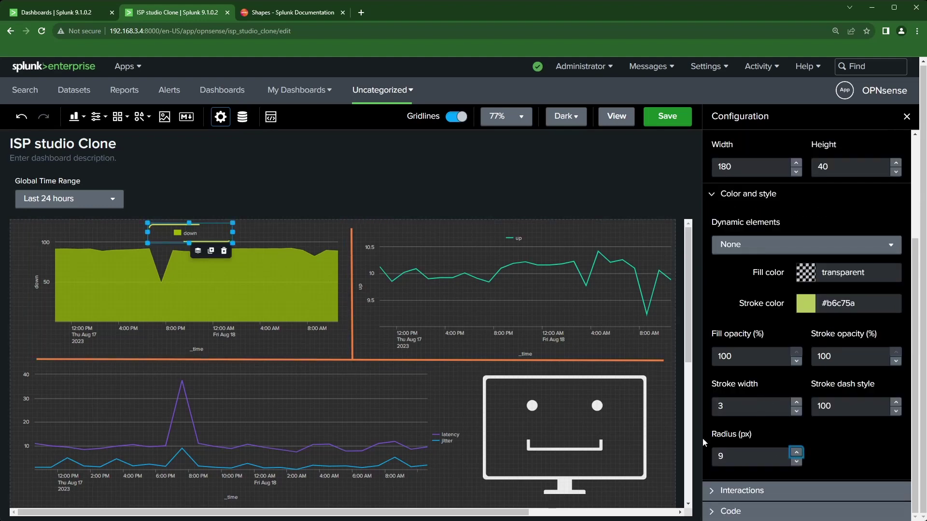
{"action": "left_click", "coordinate": [259, 228]}
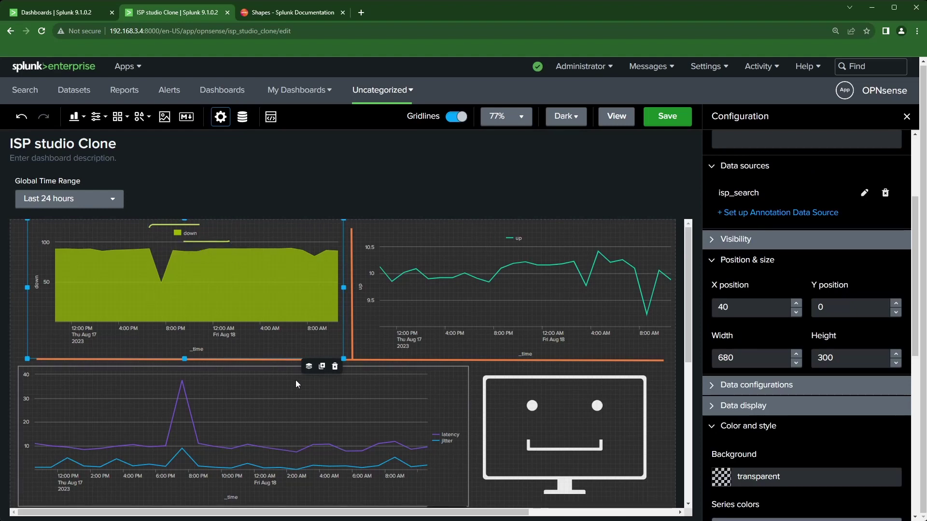
{"action": "mouse_move", "coordinate": [170, 225]}
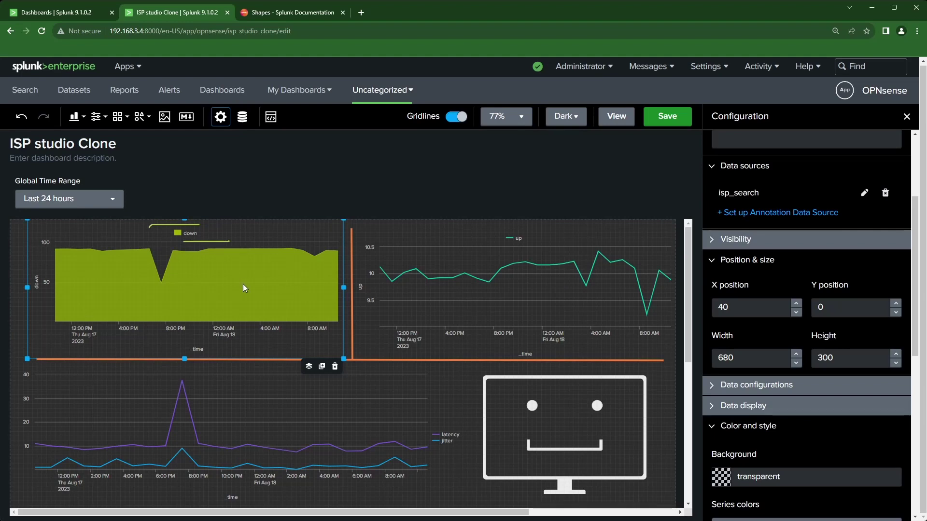
{"action": "mouse_move", "coordinate": [225, 241]}
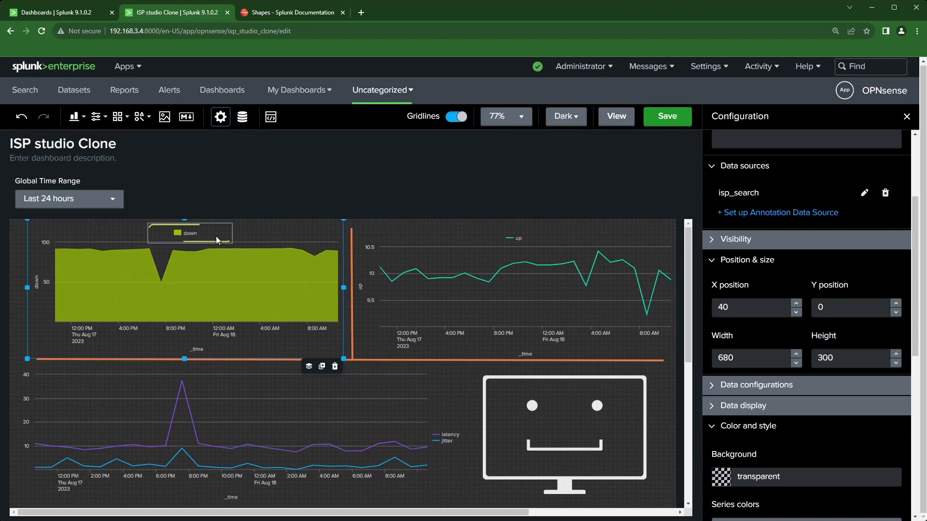
Set the legend rectangle's corner radius to 12 px and its stroke dash style to 200.
{"action": "left_click", "coordinate": [213, 240]}
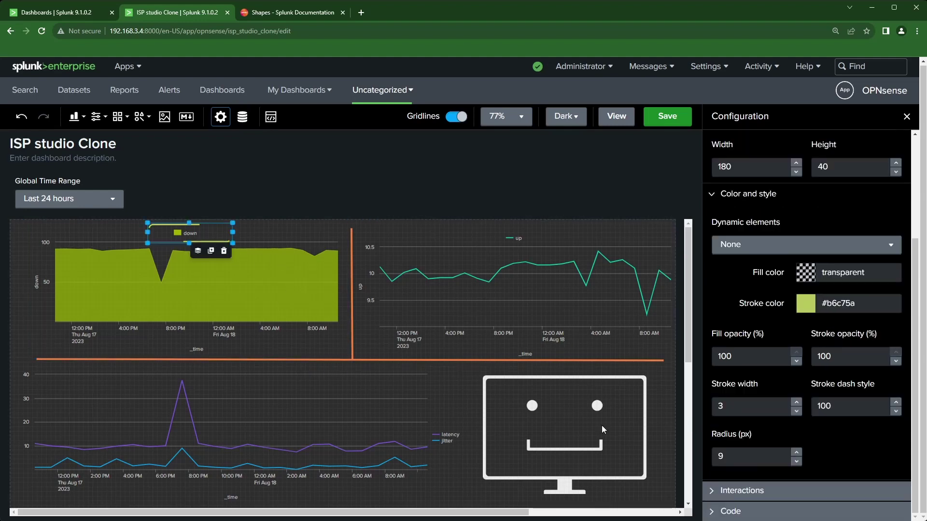
{"action": "left_click", "coordinate": [741, 456]}
{"action": "left_click_drag", "start_coordinate": [740, 456], "coordinate": [689, 454]}
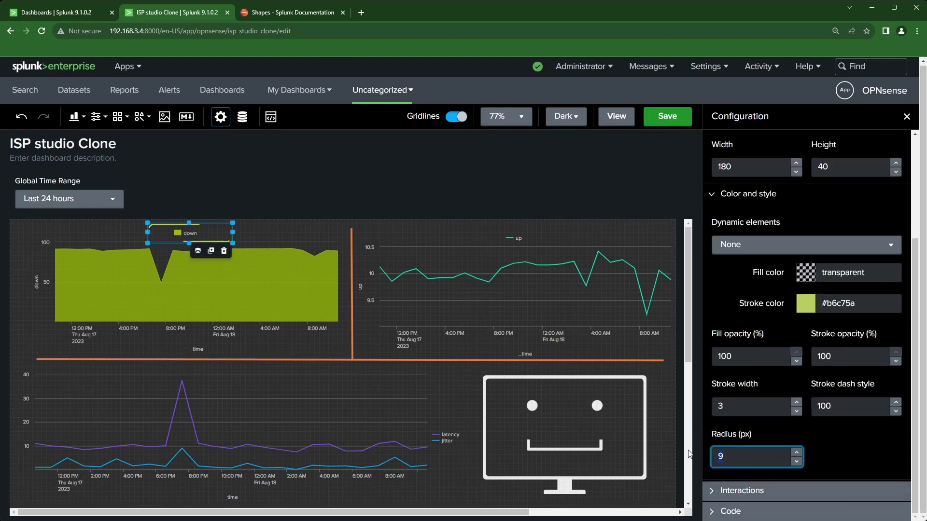
{"action": "type", "text": "12"}
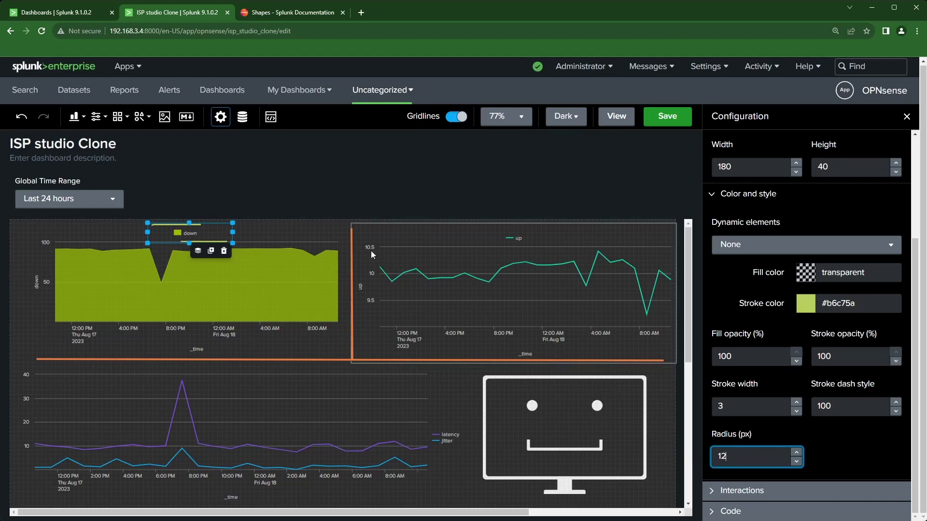
{"action": "double_click", "coordinate": [843, 406]}
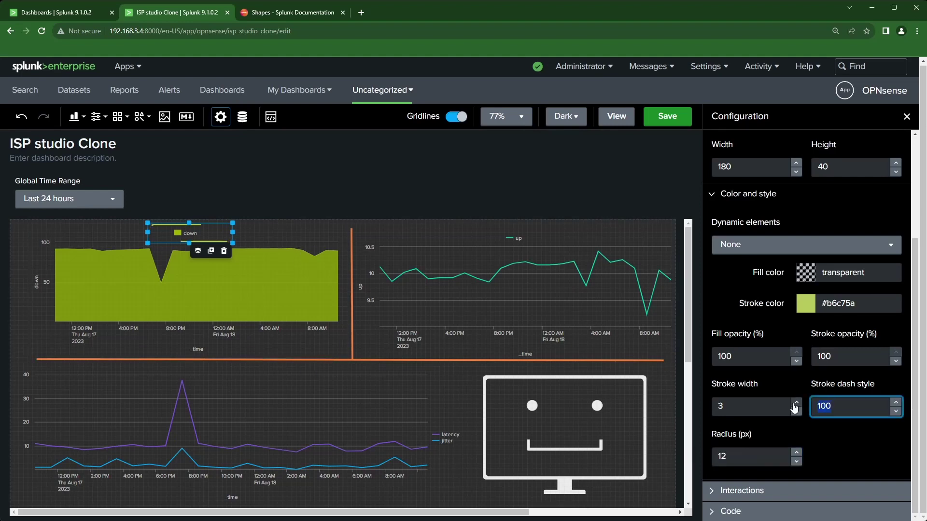
{"action": "type", "text": "200"}
{"action": "left_click", "coordinate": [282, 228]}
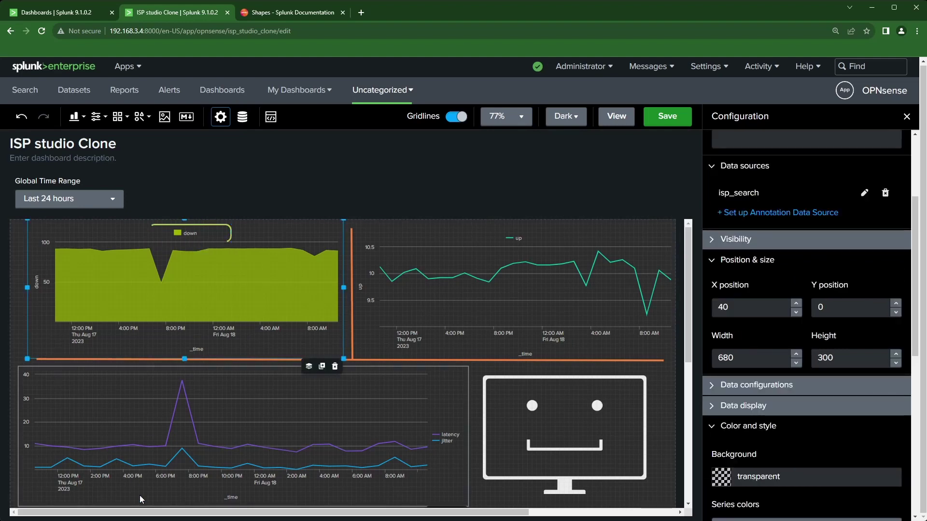
Duplicate the styled legend rectangle and place the copy around the up chart's legend.
{"action": "left_click", "coordinate": [202, 227]}
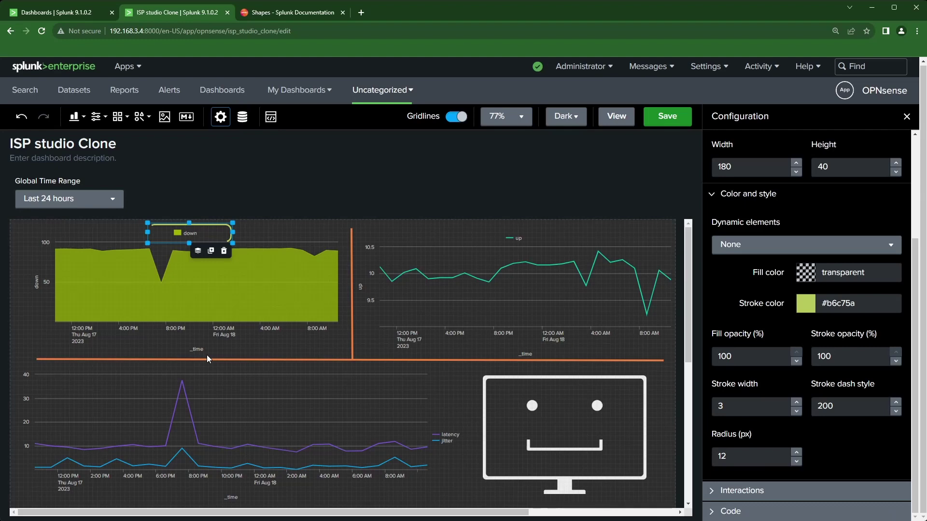
{"action": "key", "text": "ctrl+d"}
{"action": "left_click_drag", "start_coordinate": [215, 232], "coordinate": [555, 234]}
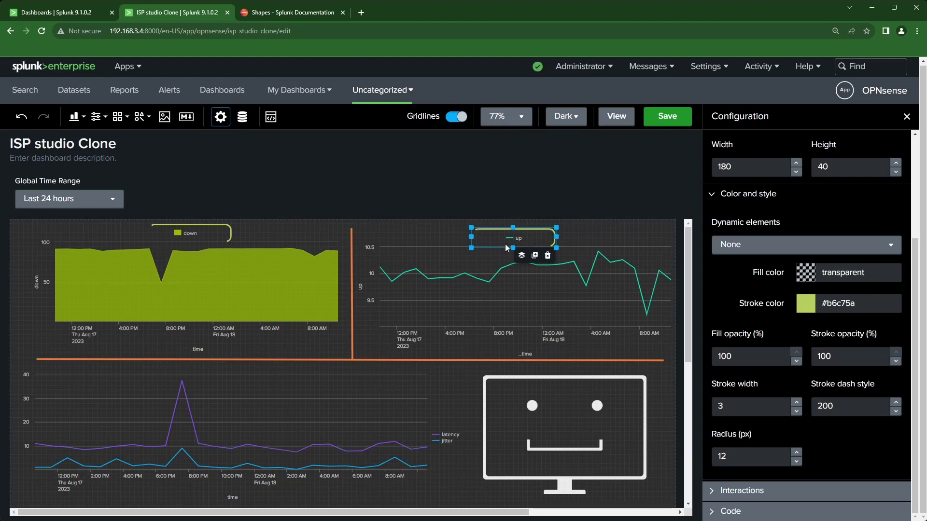
Try a corner radius of 6 px on the up chart's legend rectangle and deselect it to inspect the border.
{"action": "left_click", "coordinate": [796, 462]}
{"action": "left_click", "coordinate": [796, 461]}
{"action": "left_click", "coordinate": [796, 461]}
{"action": "left_click", "coordinate": [796, 462]}
{"action": "left_click", "coordinate": [796, 461]}
{"action": "left_click", "coordinate": [795, 462]}
{"action": "left_click", "coordinate": [623, 239]}
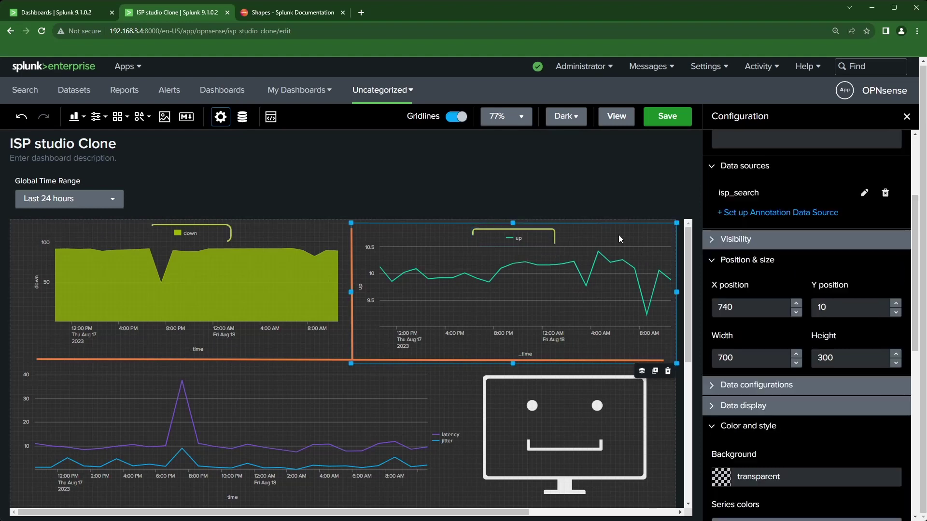
Try a smaller corner radius of 2 px on the up chart's legend rectangle and inspect it deselected.
{"action": "left_click", "coordinate": [536, 231]}
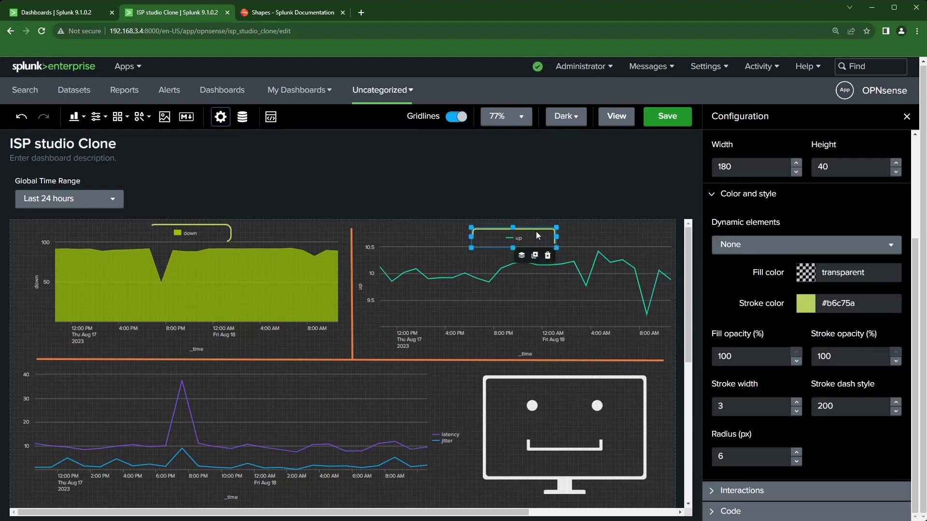
{"action": "left_click", "coordinate": [796, 461]}
{"action": "left_click", "coordinate": [796, 461]}
{"action": "left_click", "coordinate": [796, 461]}
{"action": "left_click", "coordinate": [795, 461]}
{"action": "left_click", "coordinate": [610, 229]}
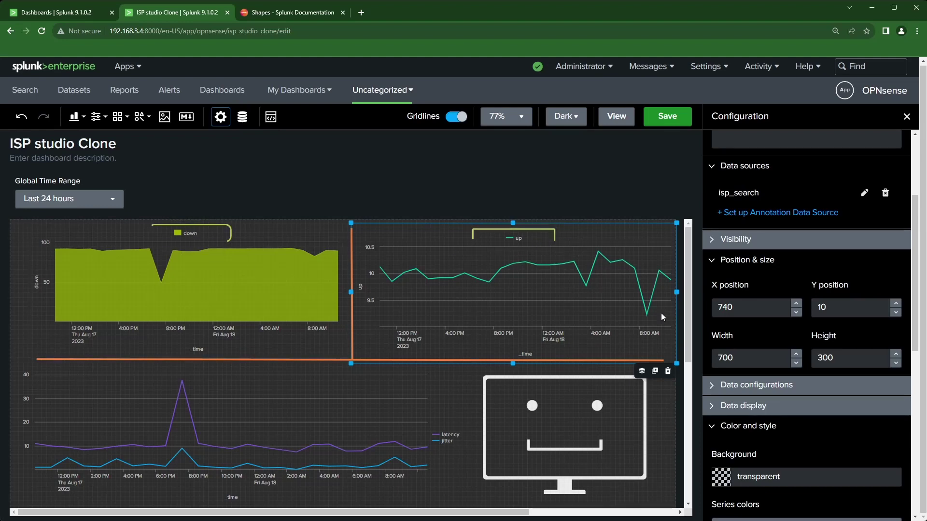
Set the up legend rectangle's corner radius to 12 px and its stroke dash style to 180.
{"action": "left_click", "coordinate": [537, 230]}
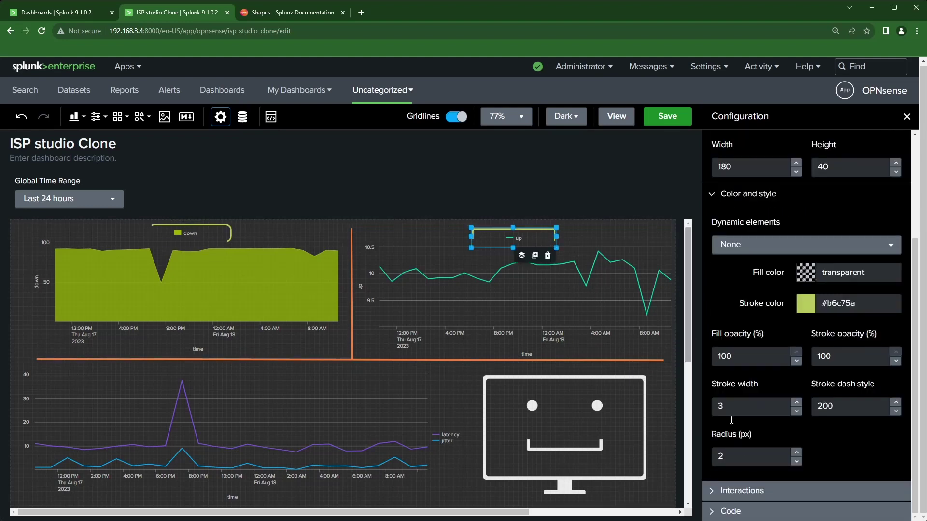
{"action": "left_click", "coordinate": [714, 455]}
{"action": "type", "text": "12"}
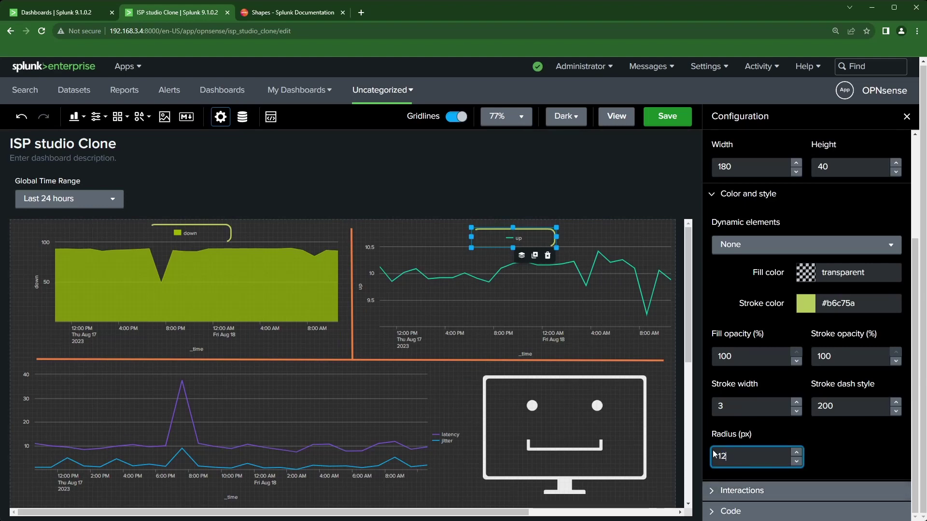
{"action": "left_click", "coordinate": [860, 401]}
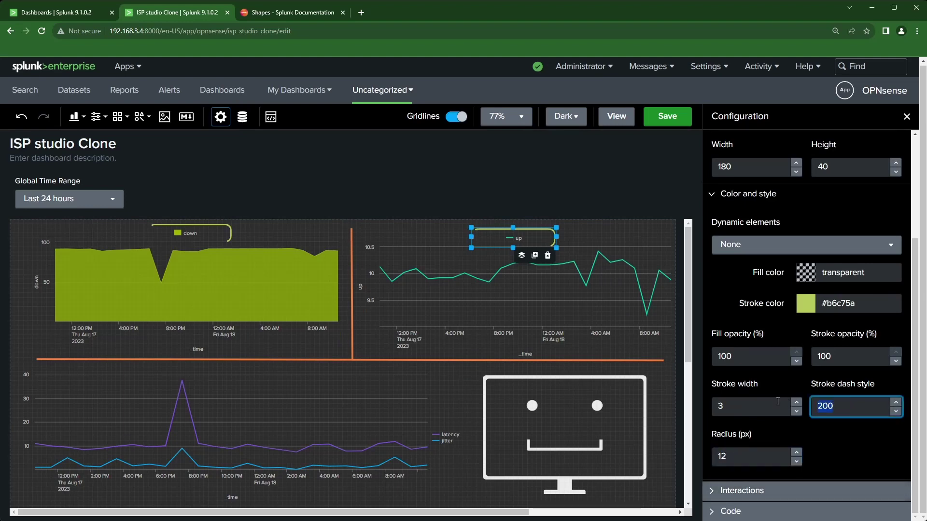
{"action": "type", "text": "180"}
{"action": "left_click", "coordinate": [320, 189]}
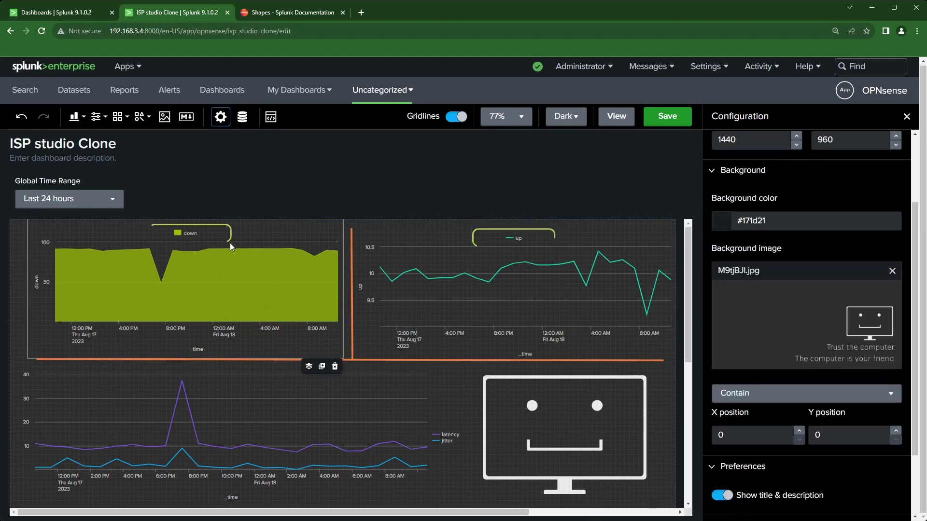
Compare the stroke and radius settings of the legend rectangles around the down and up legends.
{"action": "mouse_move", "coordinate": [230, 233]}
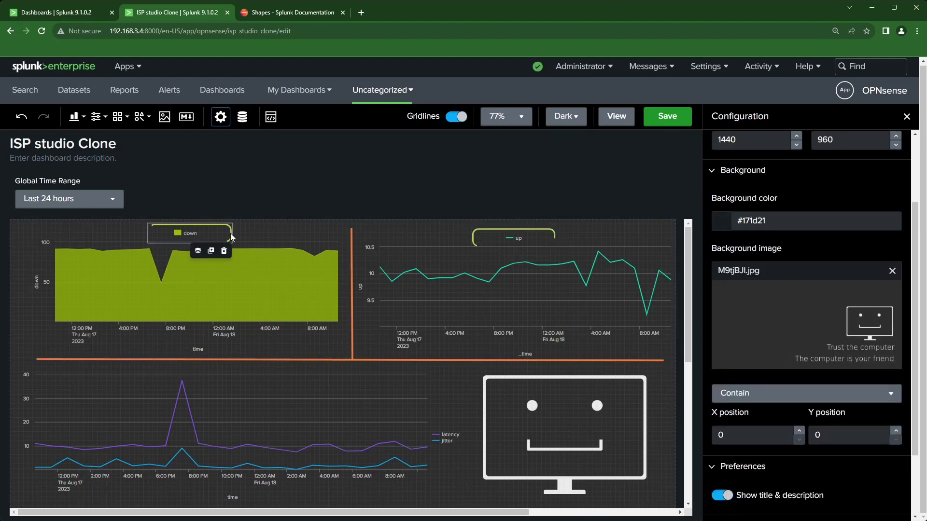
{"action": "left_click", "coordinate": [211, 224]}
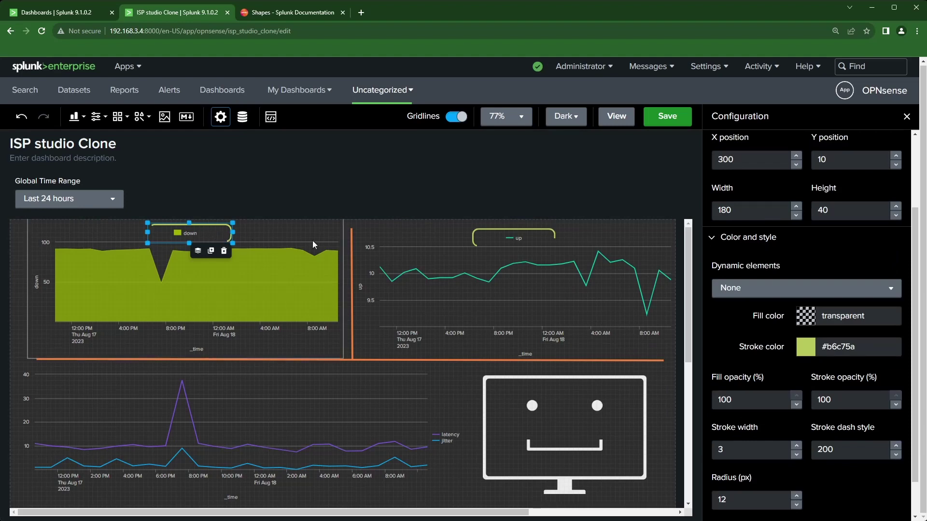
{"action": "left_click", "coordinate": [517, 233]}
{"action": "left_click", "coordinate": [612, 238]}
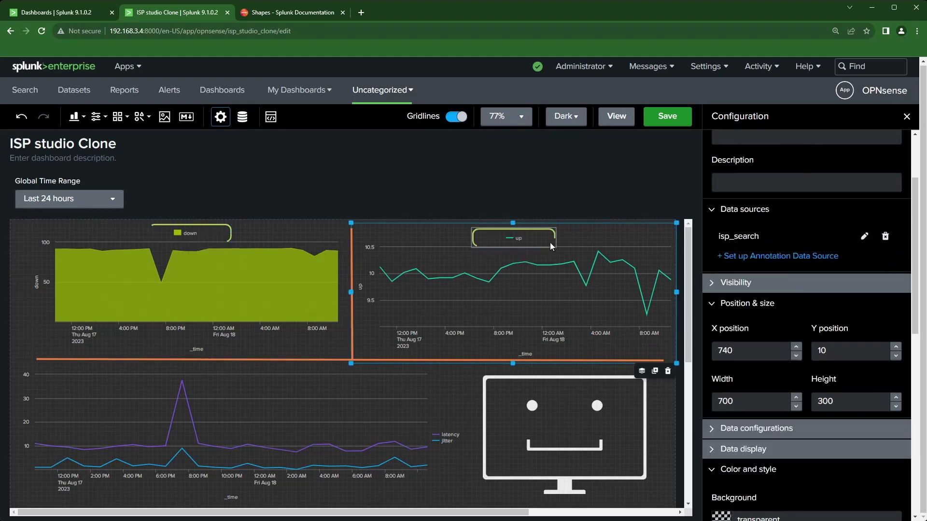
{"action": "left_click", "coordinate": [532, 227]}
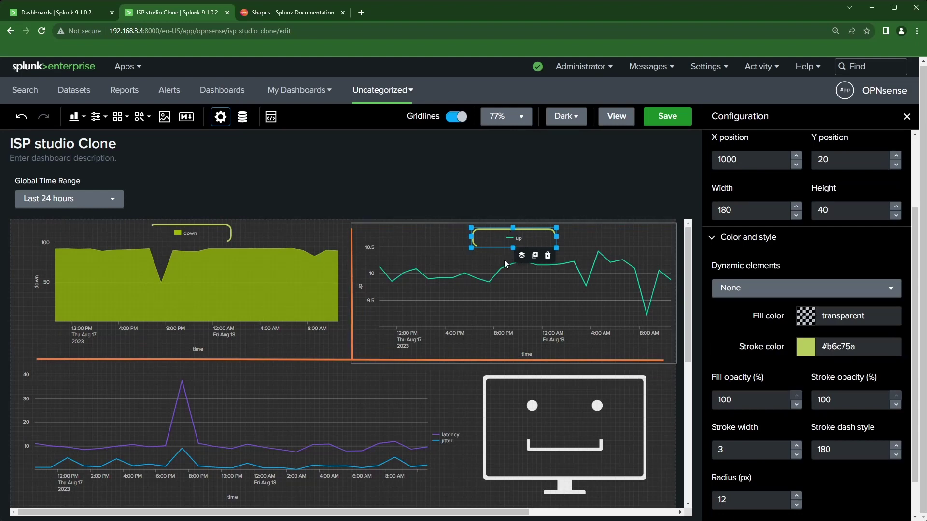
Copy the up chart's first series colour, #00CDAF, from its custom colour list.
{"action": "left_click", "coordinate": [492, 281]}
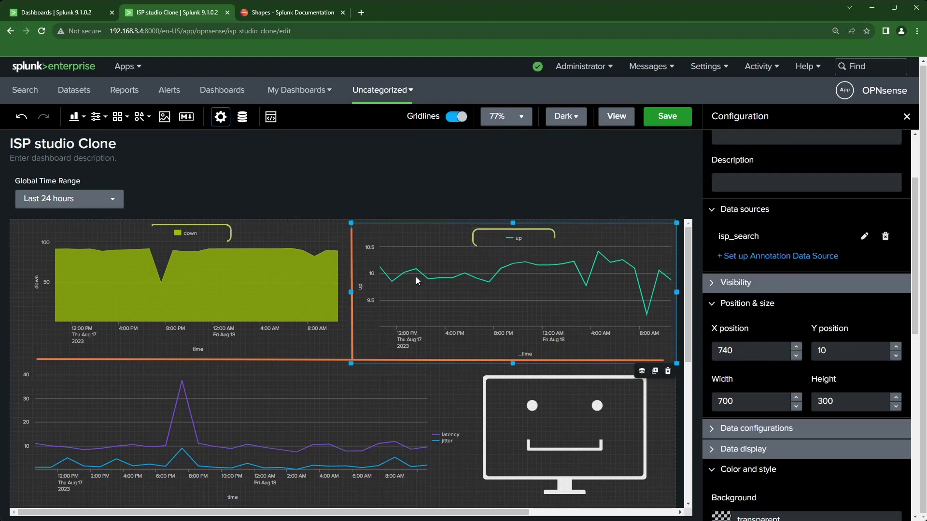
{"action": "scroll", "coordinate": [856, 334], "scroll_direction": "down", "scroll_amount": 5}
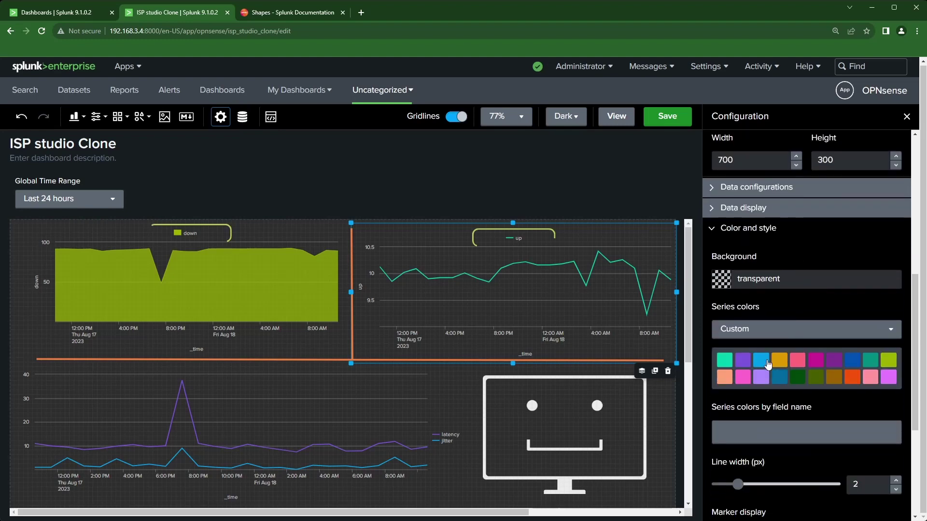
{"action": "left_click", "coordinate": [723, 369]}
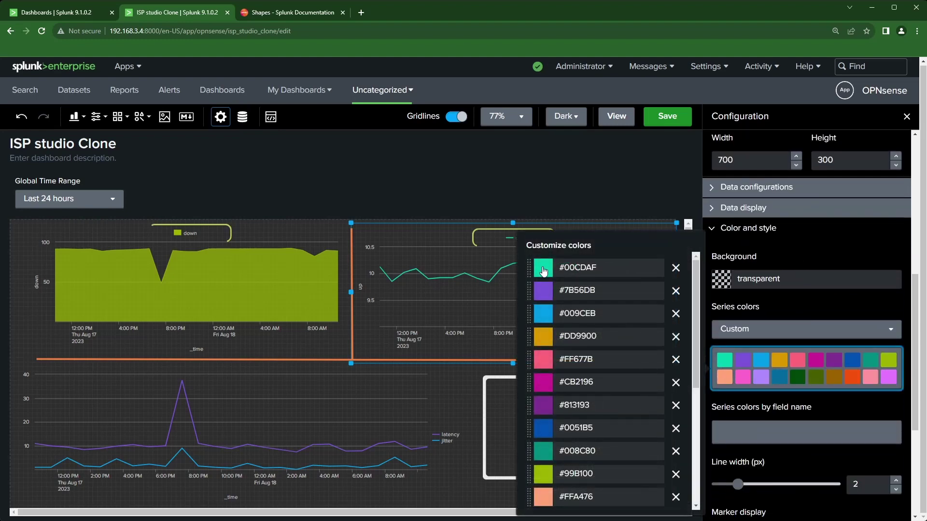
{"action": "left_click", "coordinate": [579, 268]}
{"action": "key", "text": "ctrl+c"}
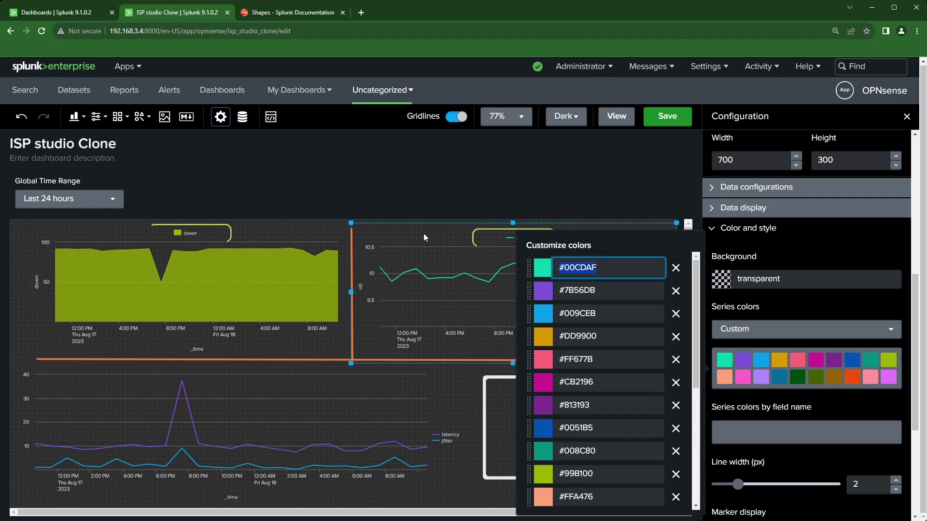
Set the up legend rectangle's stroke colour to #00CDAF to match the chart line, and deselect the rectangle.
{"action": "left_click", "coordinate": [500, 225]}
{"action": "left_click", "coordinate": [495, 230]}
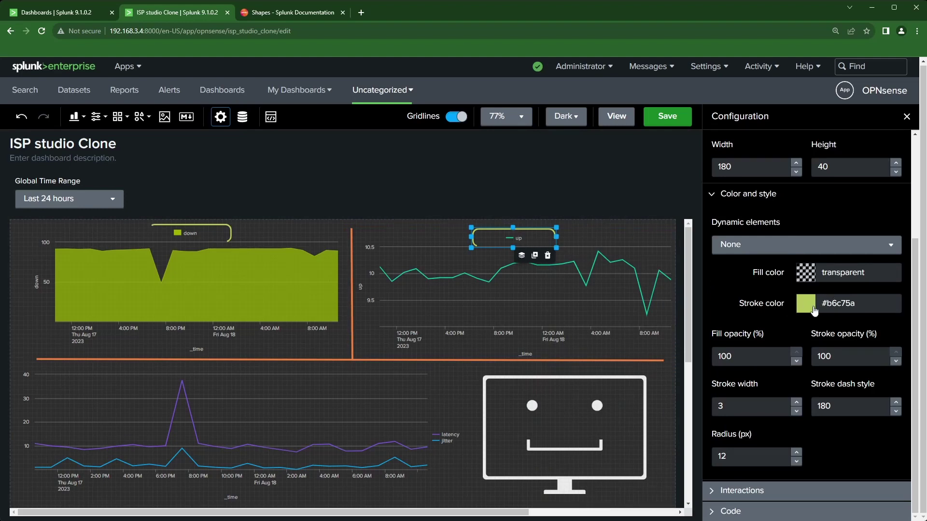
{"action": "left_click", "coordinate": [853, 309]}
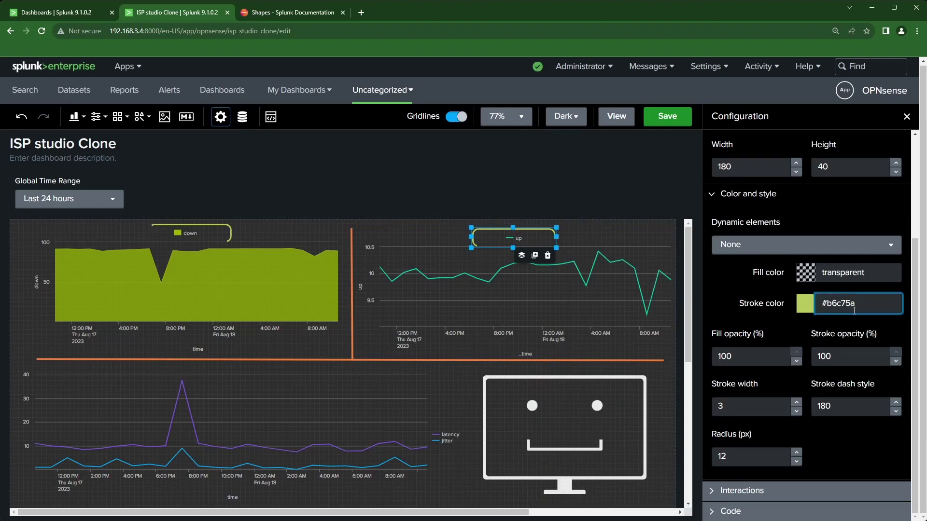
{"action": "key", "text": "ctrl+a"}
{"action": "key", "text": "ctrl+v"}
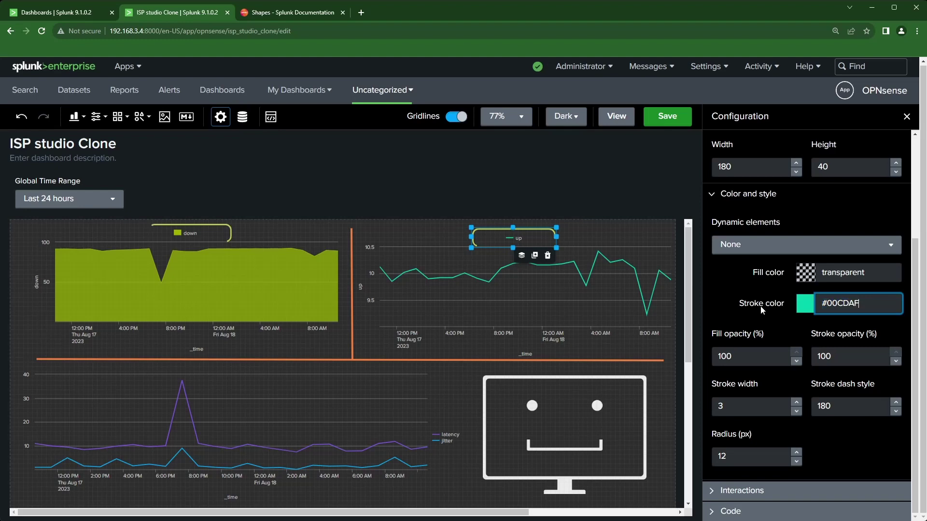
{"action": "left_click", "coordinate": [587, 233]}
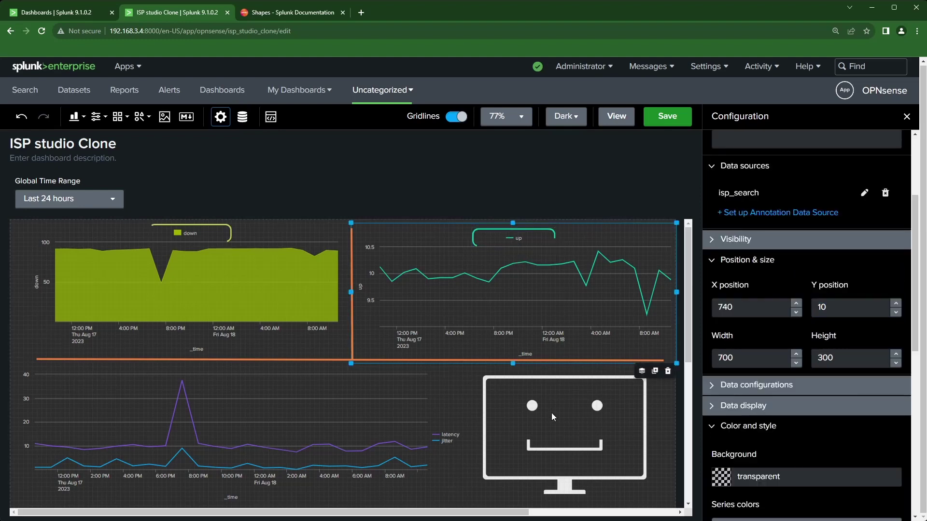
Try adding an image element over the monitor face on the canvas.
{"action": "scroll", "coordinate": [409, 405], "scroll_direction": "down", "scroll_amount": 3}
{"action": "scroll", "coordinate": [409, 404], "scroll_direction": "up", "scroll_amount": 3}
{"action": "scroll", "coordinate": [409, 405], "scroll_direction": "down", "scroll_amount": 2}
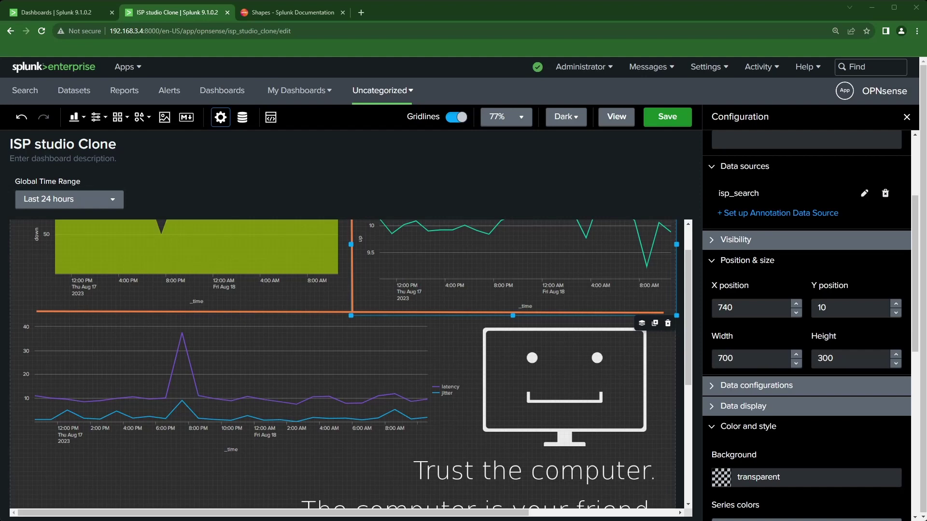
{"action": "left_click", "coordinate": [164, 116]}
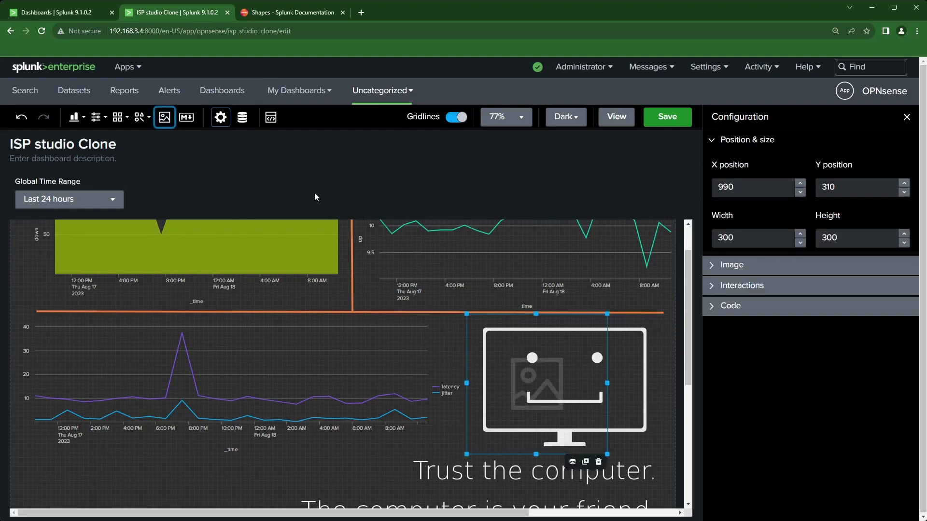
Add an ellipse, move it over the monitor face's left eye and shrink it to about 60 by 60 px.
{"action": "left_click", "coordinate": [139, 118]}
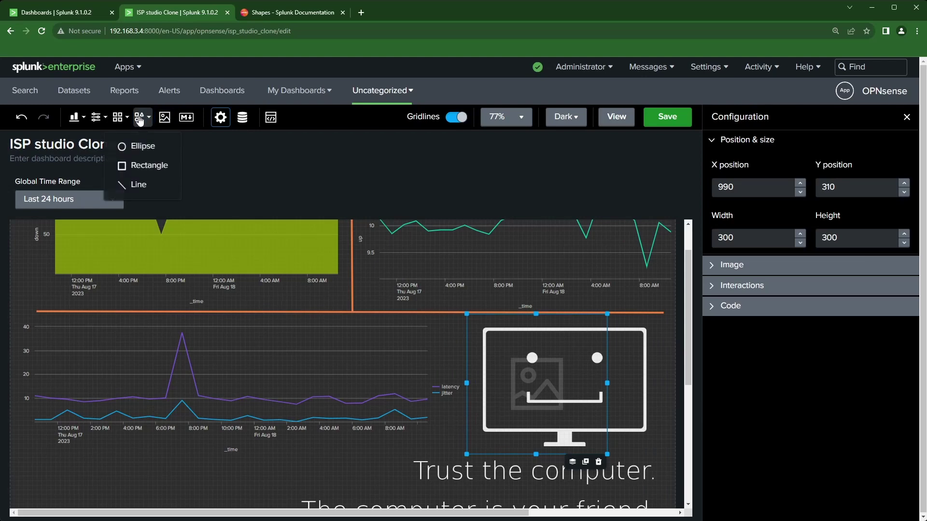
{"action": "left_click", "coordinate": [143, 146]}
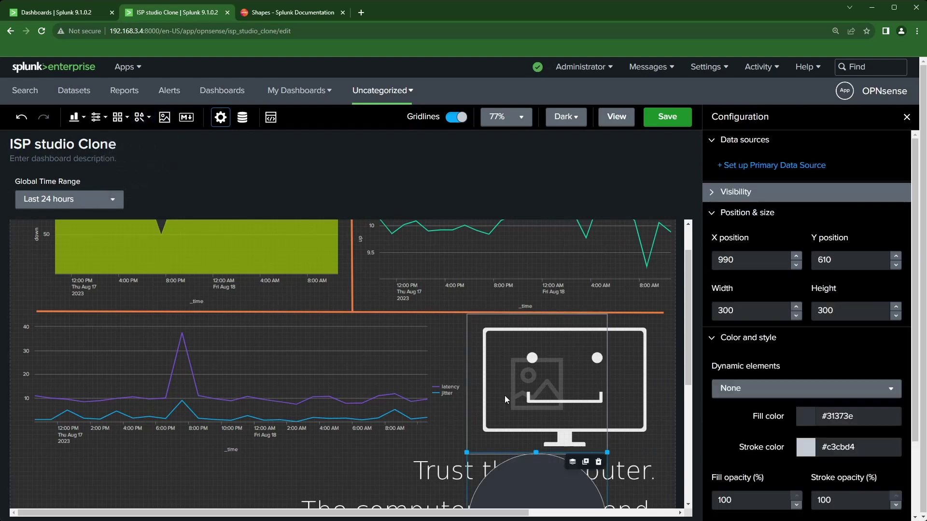
{"action": "scroll", "coordinate": [444, 396], "scroll_direction": "down", "scroll_amount": 2}
{"action": "left_click_drag", "start_coordinate": [543, 435], "coordinate": [520, 281]}
{"action": "left_click", "coordinate": [547, 305]}
{"action": "left_click", "coordinate": [517, 284]}
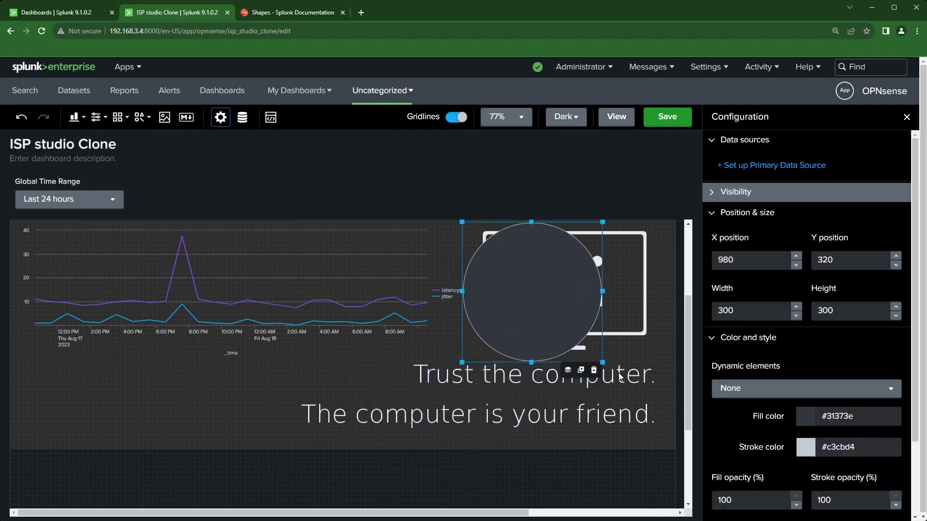
{"action": "left_click_drag", "start_coordinate": [603, 362], "coordinate": [532, 265]}
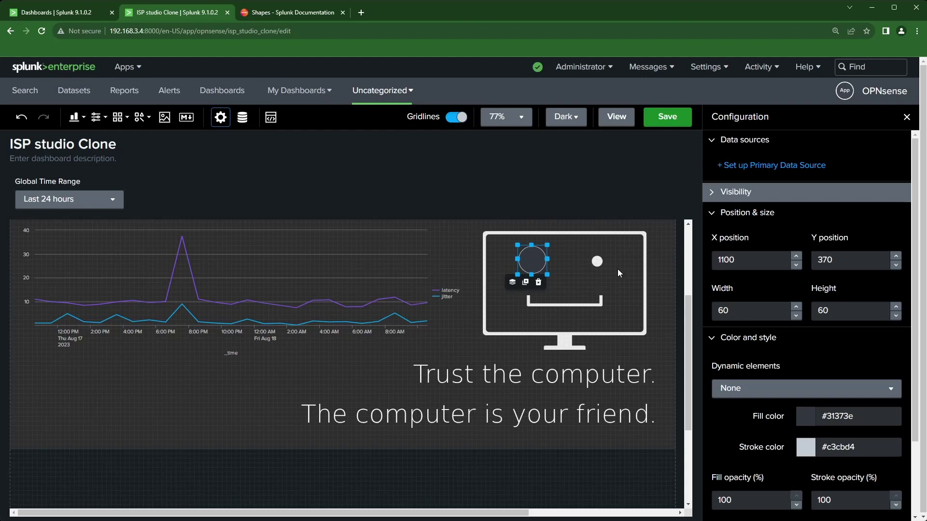
Set the ellipse's width and height to 40 and position it over the left eye at about X 1110, Y 380.
{"action": "double_click", "coordinate": [740, 313]}
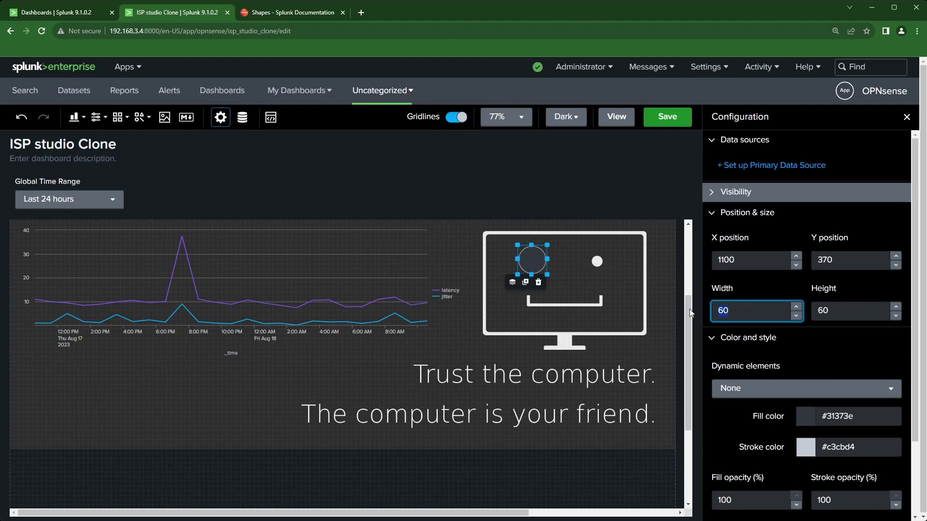
{"action": "type", "text": "40"}
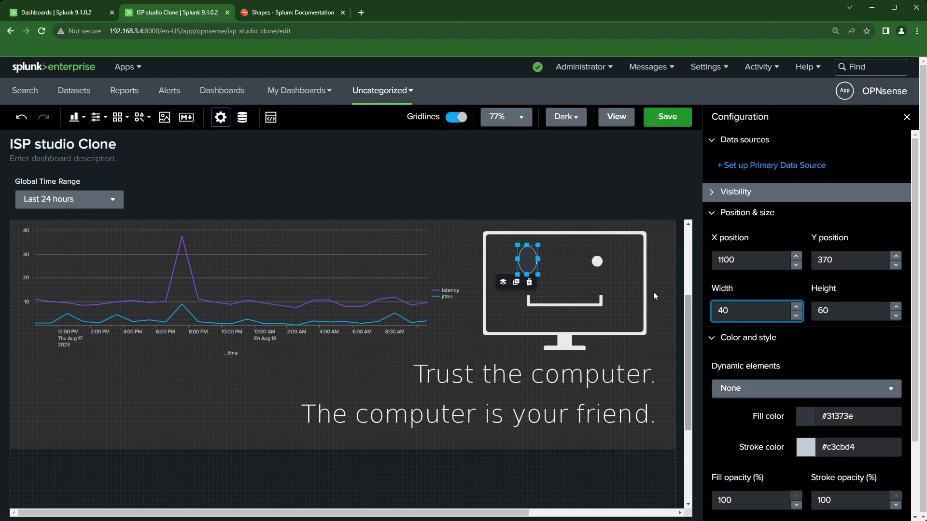
{"action": "left_click", "coordinate": [834, 311]}
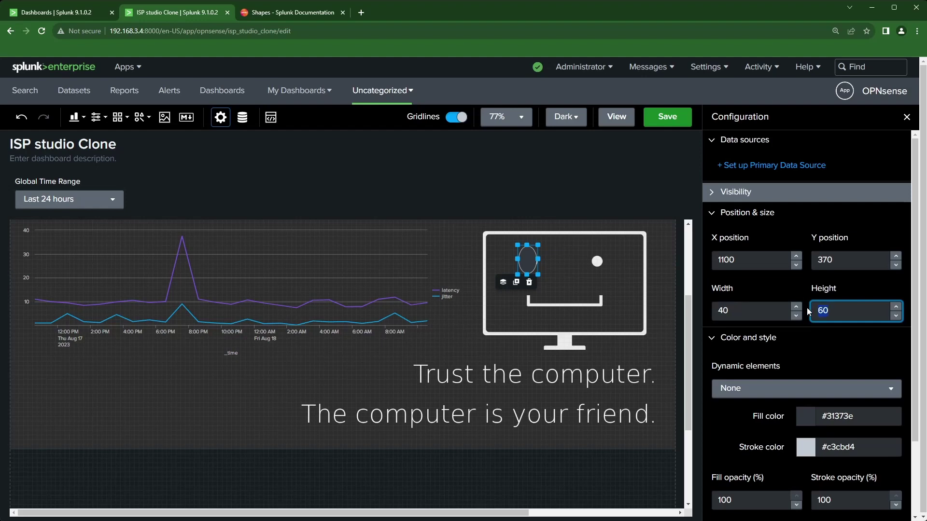
{"action": "type", "text": "40"}
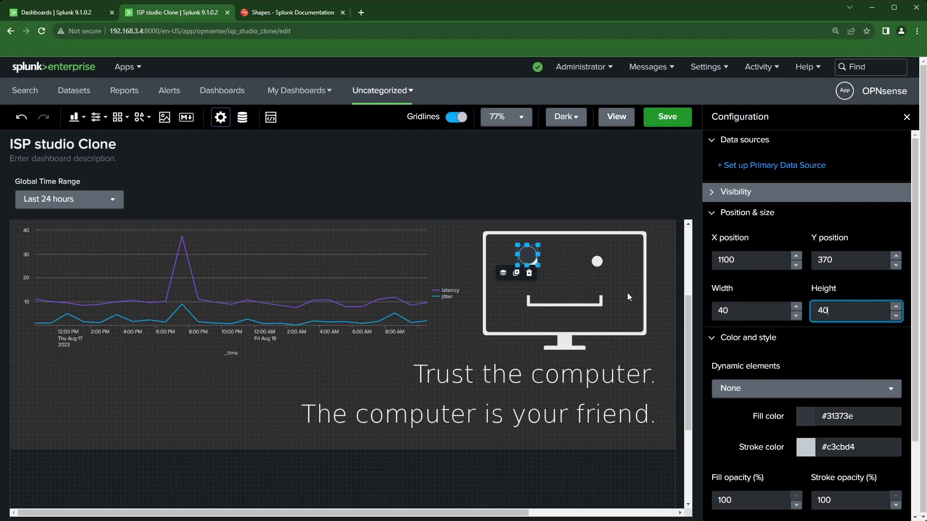
{"action": "left_click", "coordinate": [568, 291]}
{"action": "left_click", "coordinate": [535, 256]}
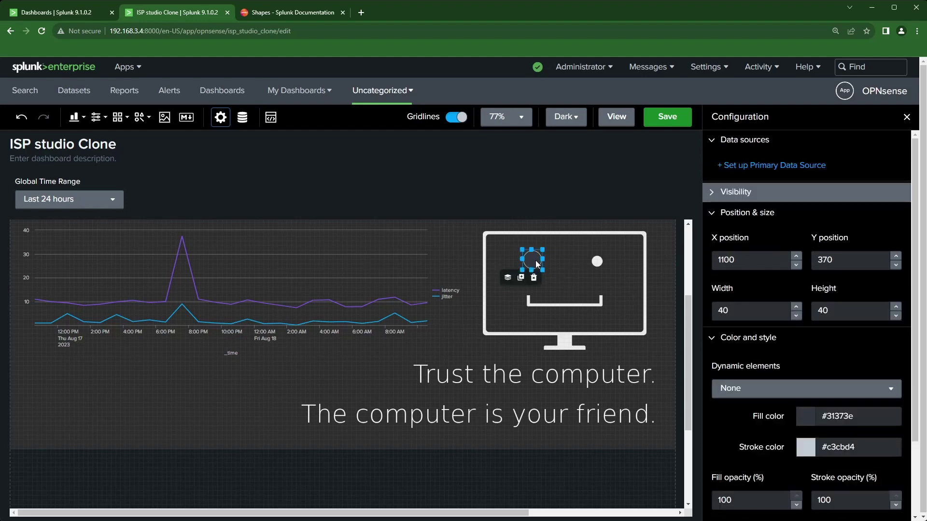
{"action": "left_click_drag", "start_coordinate": [534, 260], "coordinate": [538, 262]}
{"action": "key", "text": "Escape"}
Duplicate the 40 px circle and place the copy over the right eye at about X 1250, Y 380.
{"action": "left_click", "coordinate": [538, 261]}
{"action": "key", "text": "ctrl+d"}
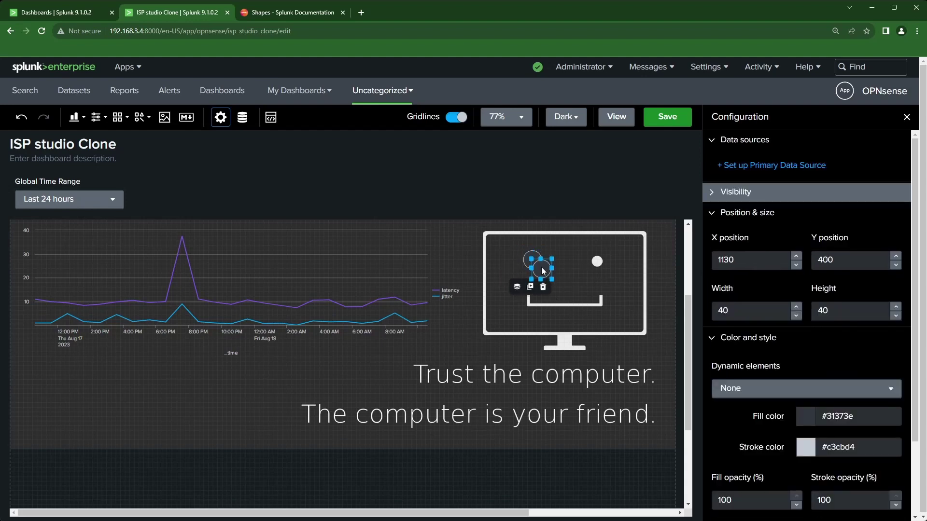
{"action": "left_click_drag", "start_coordinate": [543, 269], "coordinate": [601, 262]}
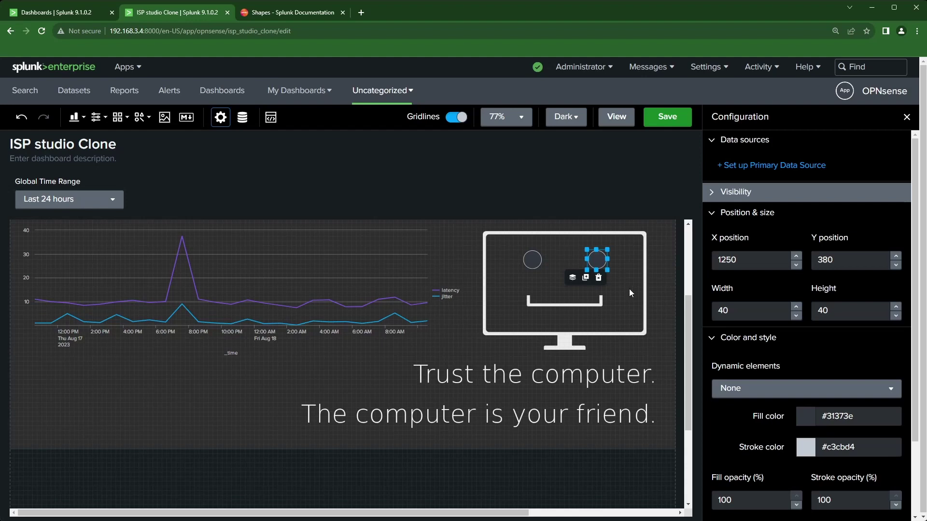
{"action": "left_click", "coordinate": [629, 288]}
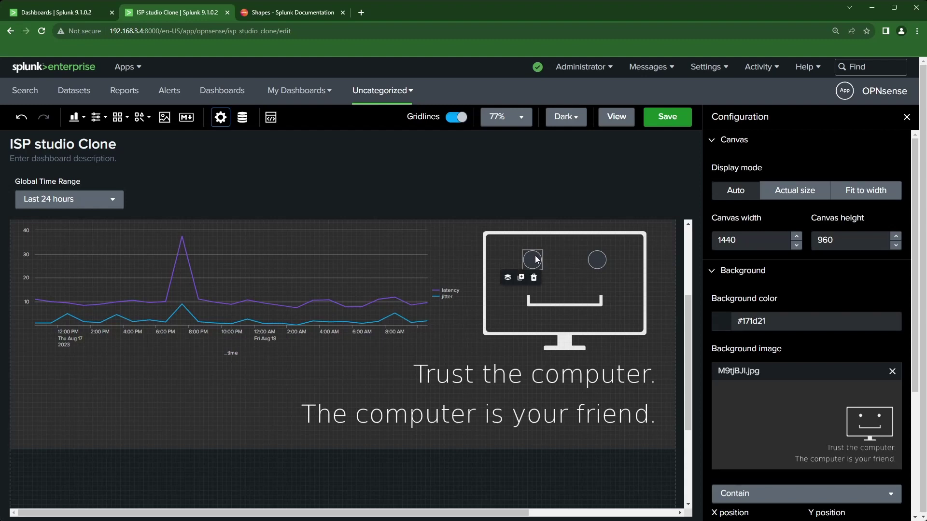
Review the settings of the left-eye circle and the vertical orange divider line.
{"action": "left_click", "coordinate": [432, 332]}
{"action": "scroll", "coordinate": [432, 328], "scroll_direction": "up", "scroll_amount": 3}
{"action": "left_click", "coordinate": [532, 405]}
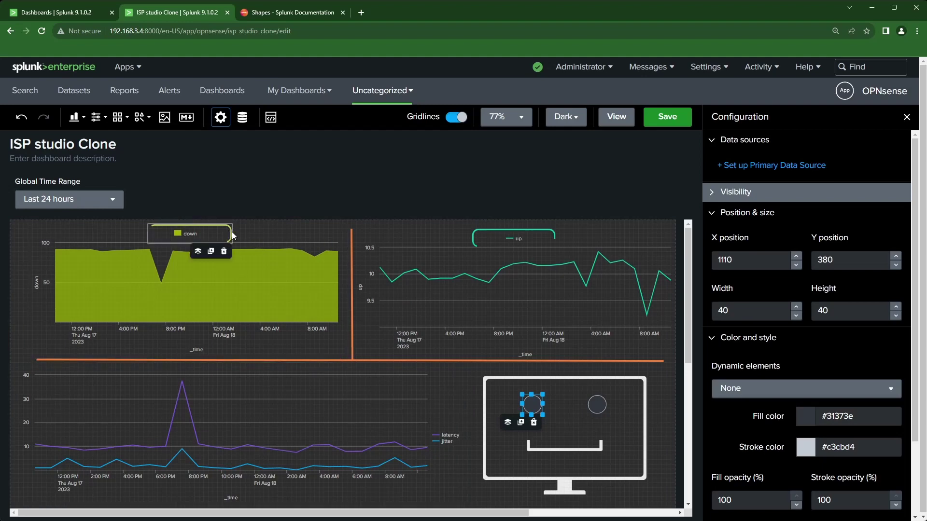
{"action": "left_click", "coordinate": [351, 279]}
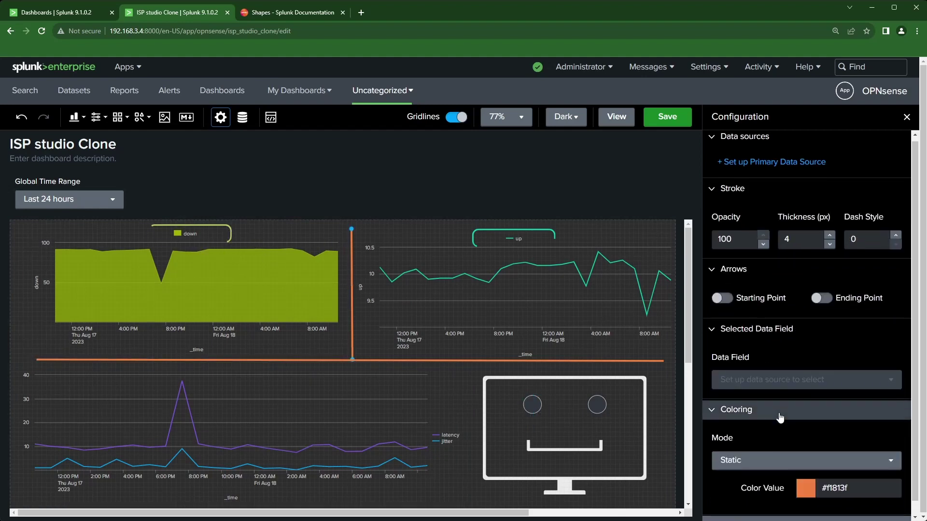
Examine the left-eye circle's colour and style settings and its dynamic elements options.
{"action": "scroll", "coordinate": [769, 451], "scroll_direction": "down", "scroll_amount": 1}
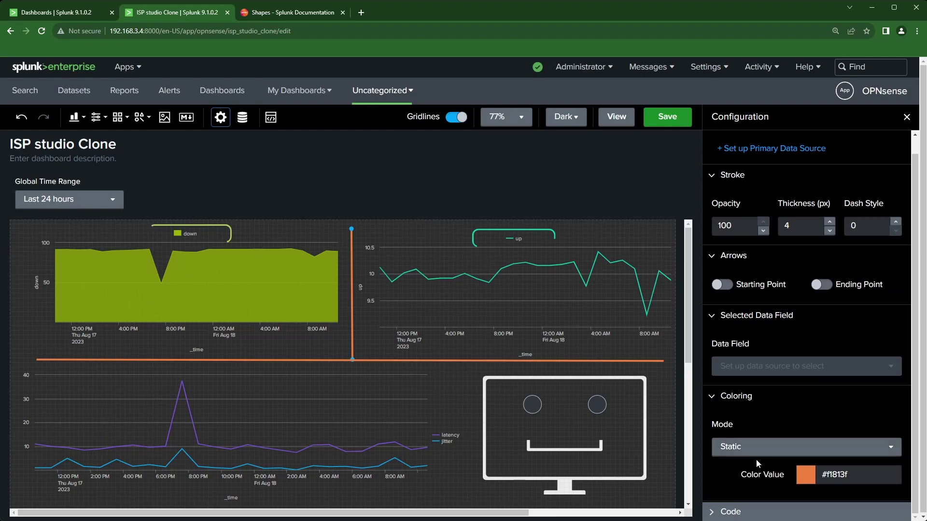
{"action": "left_click", "coordinate": [536, 405]}
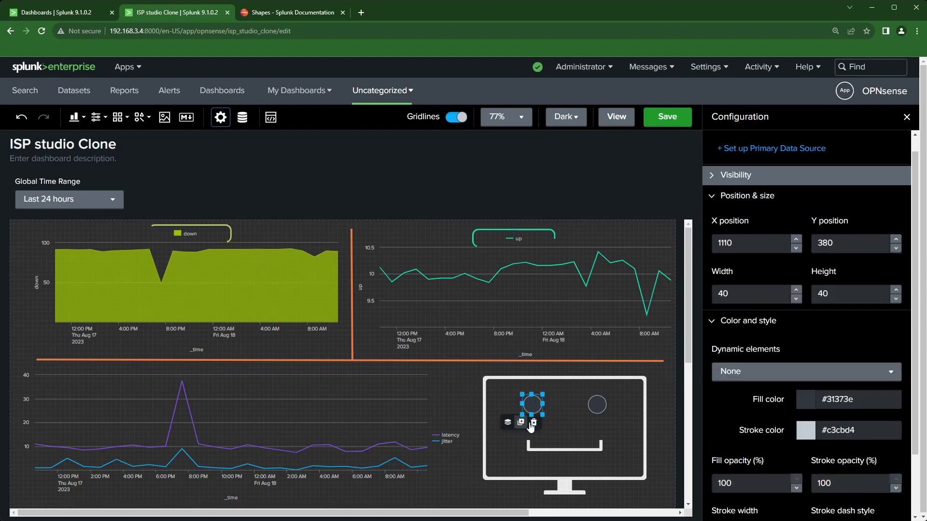
{"action": "scroll", "coordinate": [748, 389], "scroll_direction": "down", "scroll_amount": 2}
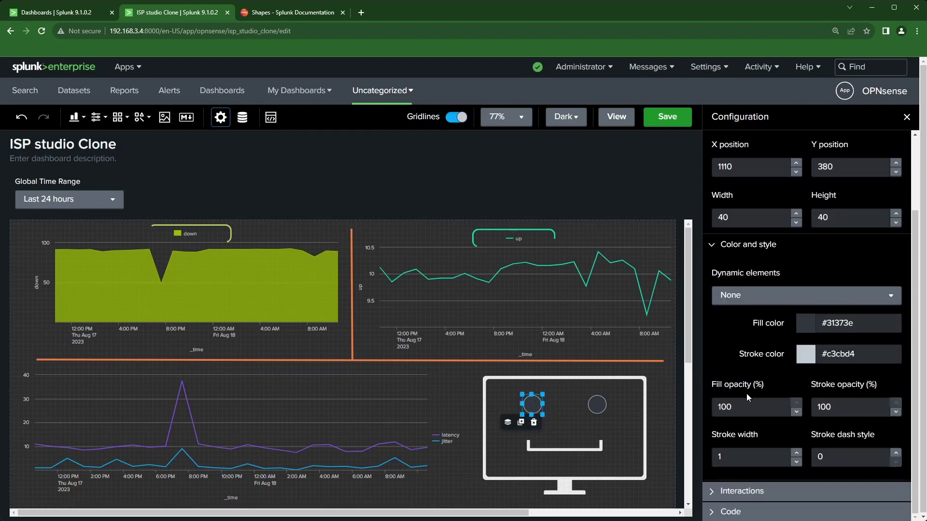
{"action": "left_click", "coordinate": [767, 304]}
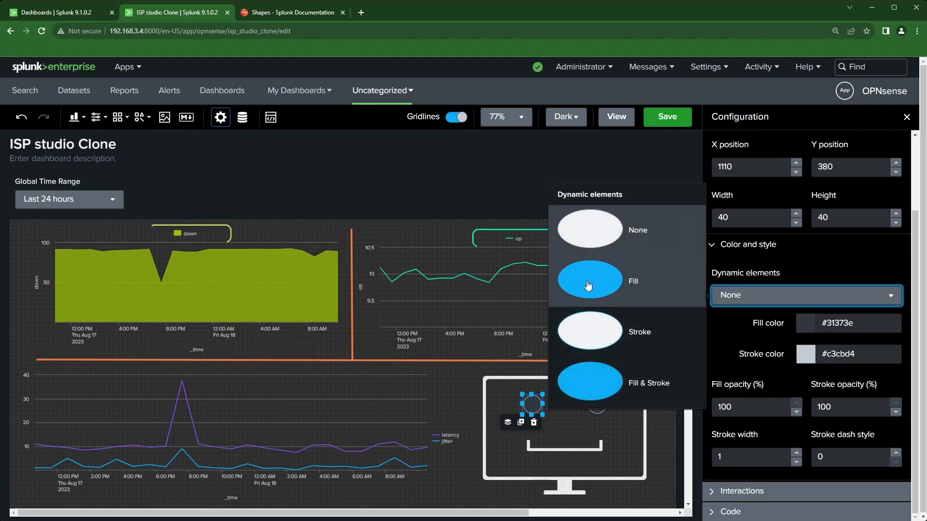
{"action": "left_click", "coordinate": [465, 169]}
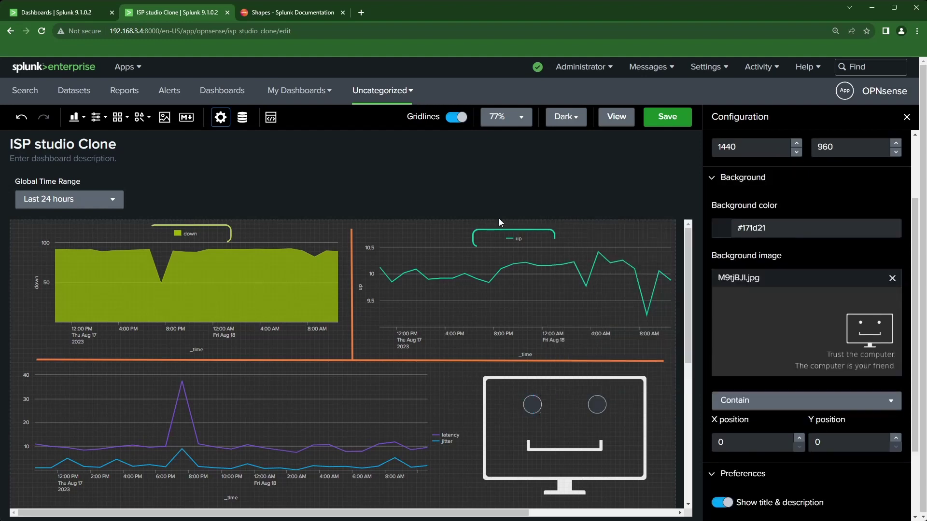
Try Dynamic colouring on the vertical divider line, and return it to Static with the orange swatch.
{"action": "left_click", "coordinate": [352, 314]}
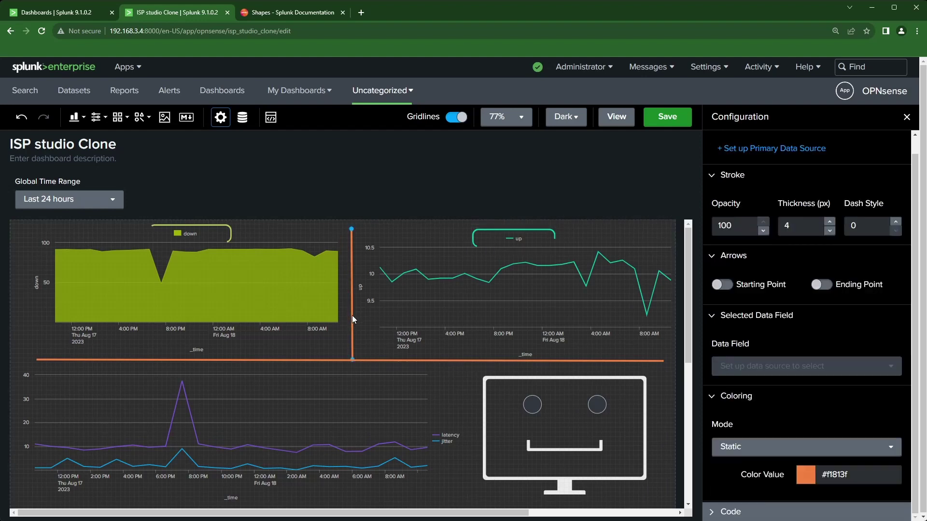
{"action": "left_click", "coordinate": [761, 450]}
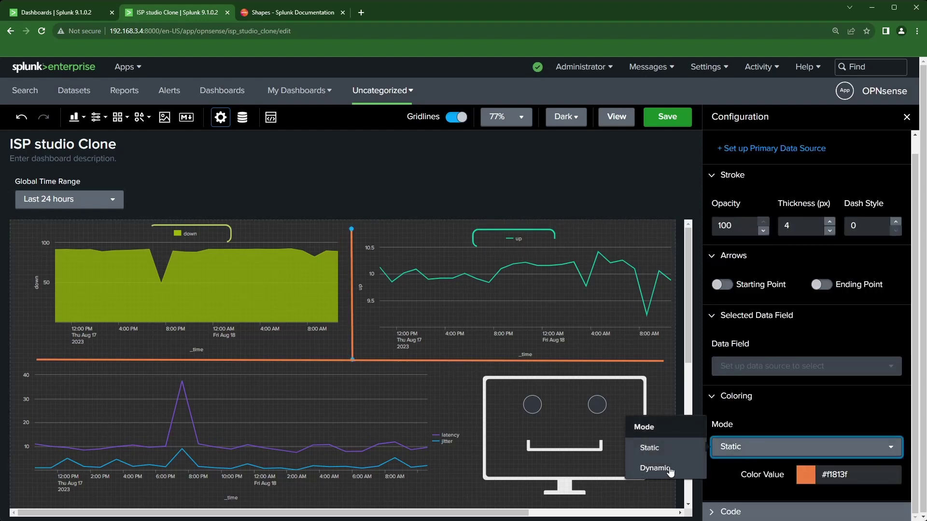
{"action": "left_click", "coordinate": [669, 470]}
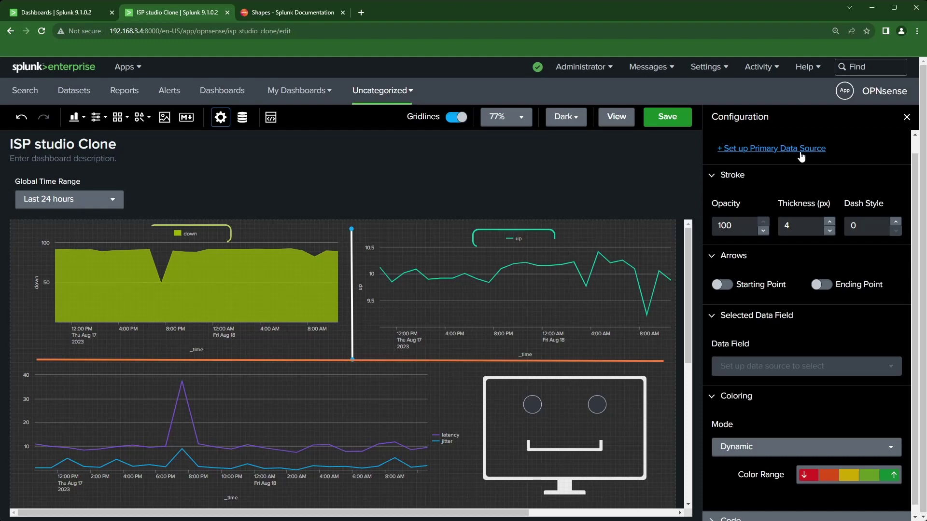
{"action": "left_click", "coordinate": [769, 448]}
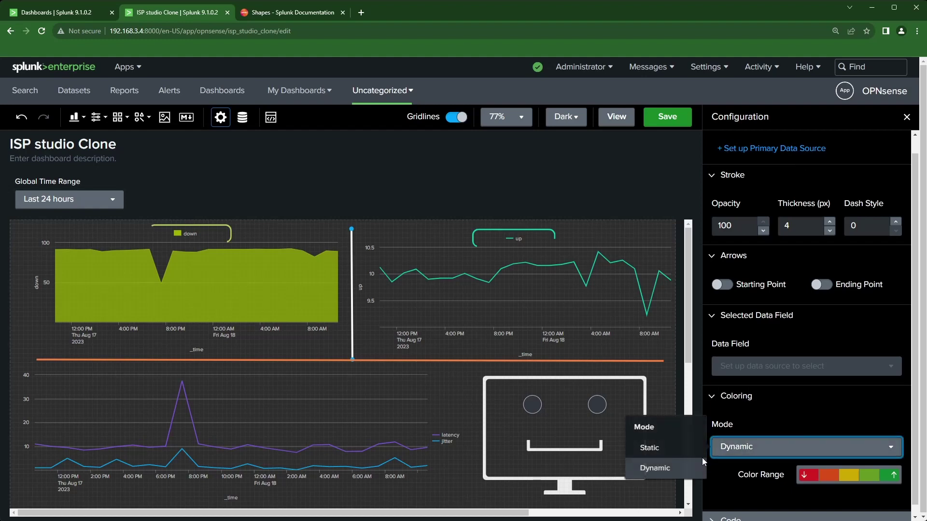
{"action": "left_click", "coordinate": [670, 453]}
{"action": "left_click", "coordinate": [794, 475]}
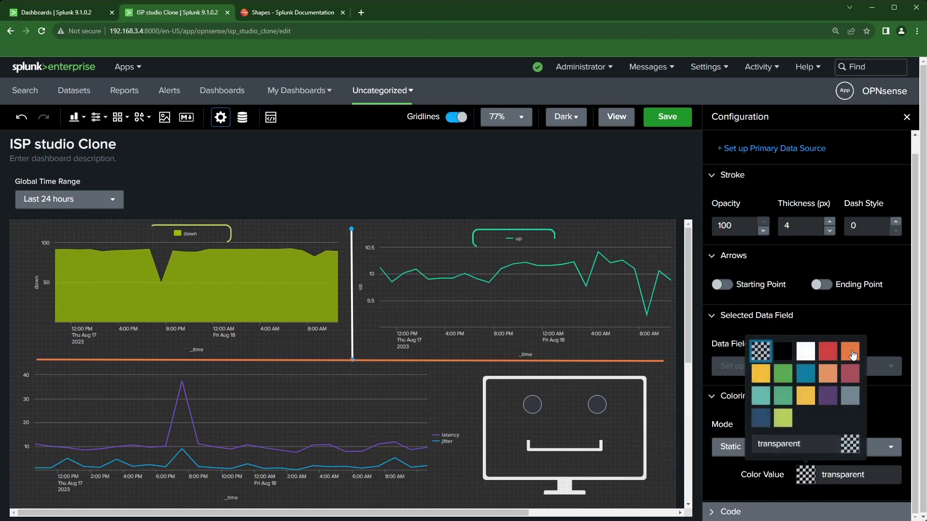
{"action": "left_click", "coordinate": [852, 355]}
From the left-eye circle's data source setup, copy the isp_search SPL query and paste it into a Search page in a new tab.
{"action": "left_click", "coordinate": [541, 404]}
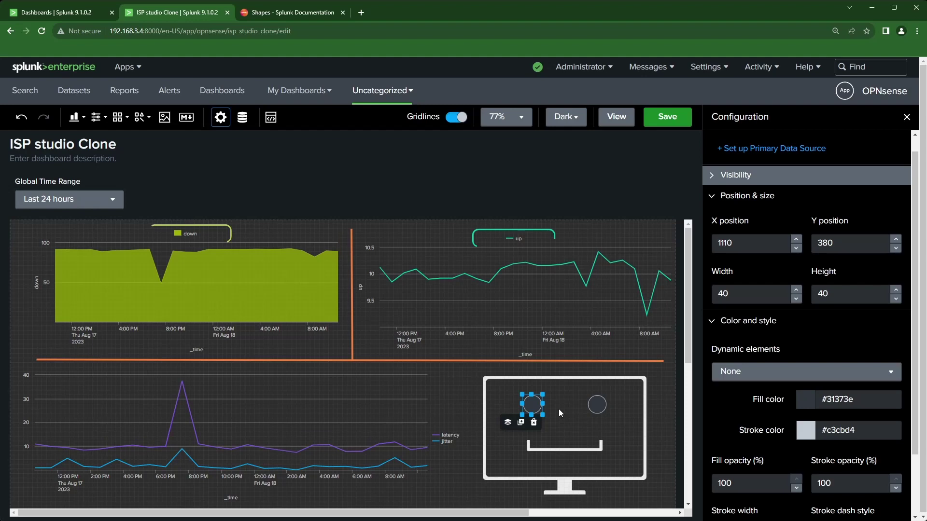
{"action": "left_click", "coordinate": [782, 149]}
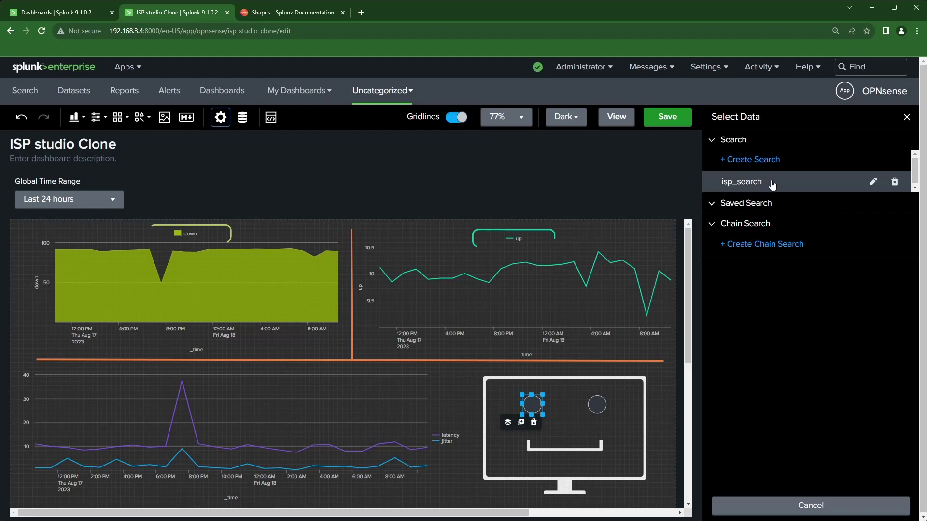
{"action": "left_click", "coordinate": [873, 182]}
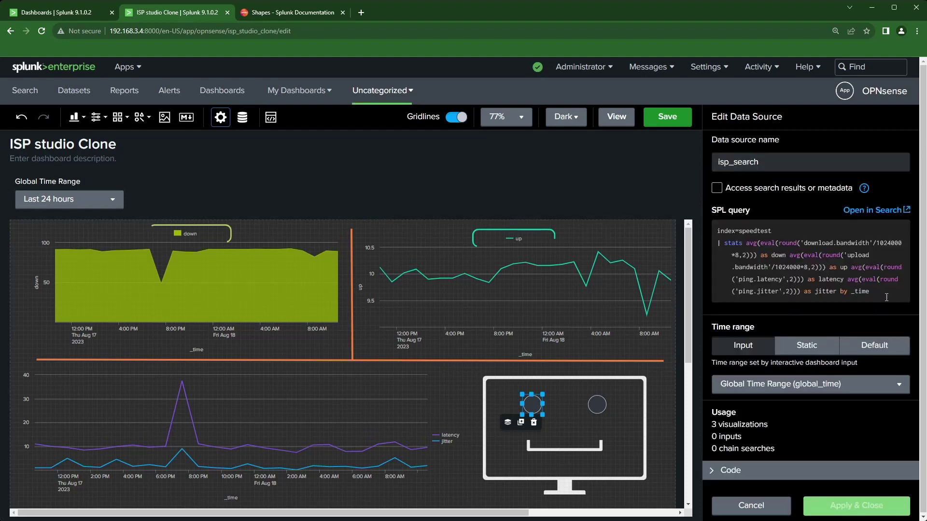
{"action": "left_click_drag", "start_coordinate": [886, 294], "coordinate": [697, 233]}
{"action": "key", "text": "ctrl+c"}
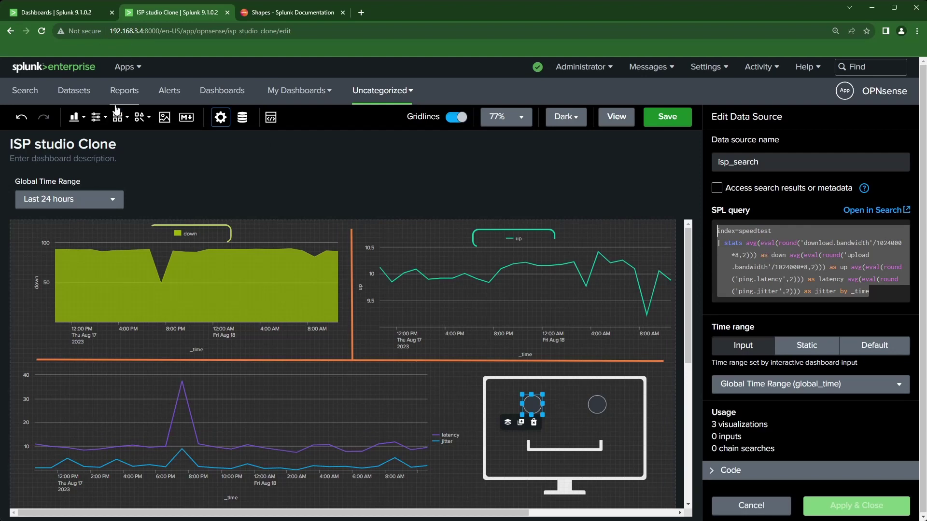
{"action": "middle_click", "coordinate": [25, 92]}
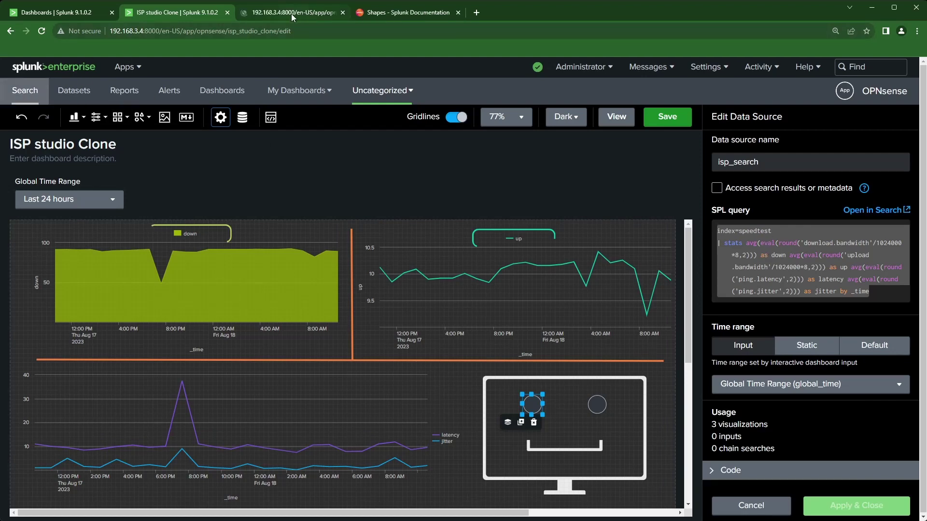
{"action": "left_click", "coordinate": [280, 12]}
{"action": "key", "text": "ctrl+v"}
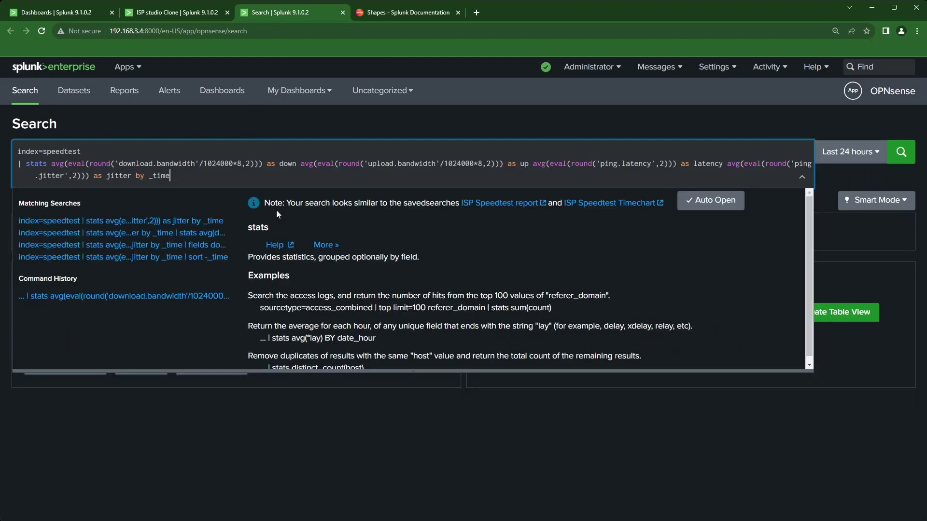
Cut everything after "as down" from the query and run the shortened search.
{"action": "left_click", "coordinate": [300, 164]}
{"action": "left_click_drag", "start_coordinate": [301, 164], "coordinate": [326, 177]}
{"action": "key", "text": "ctrl+c"}
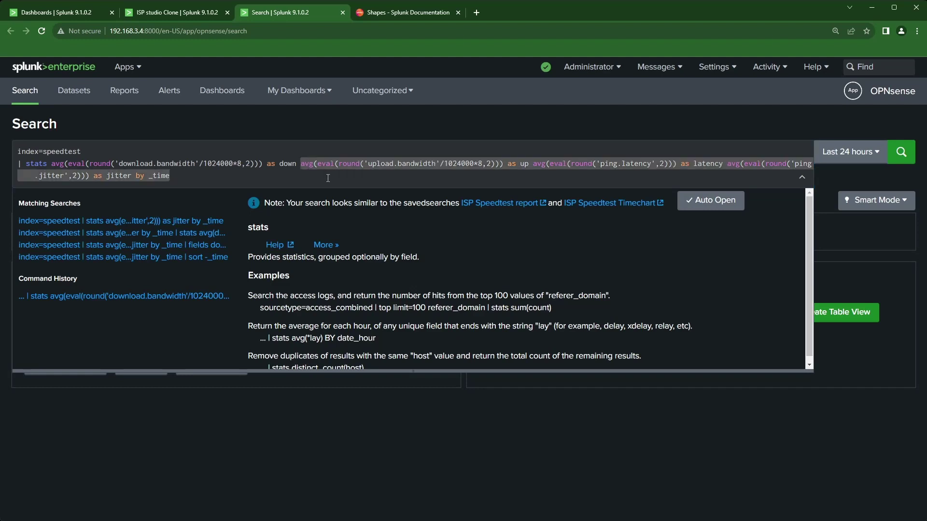
{"action": "key", "text": "BackSpace"}
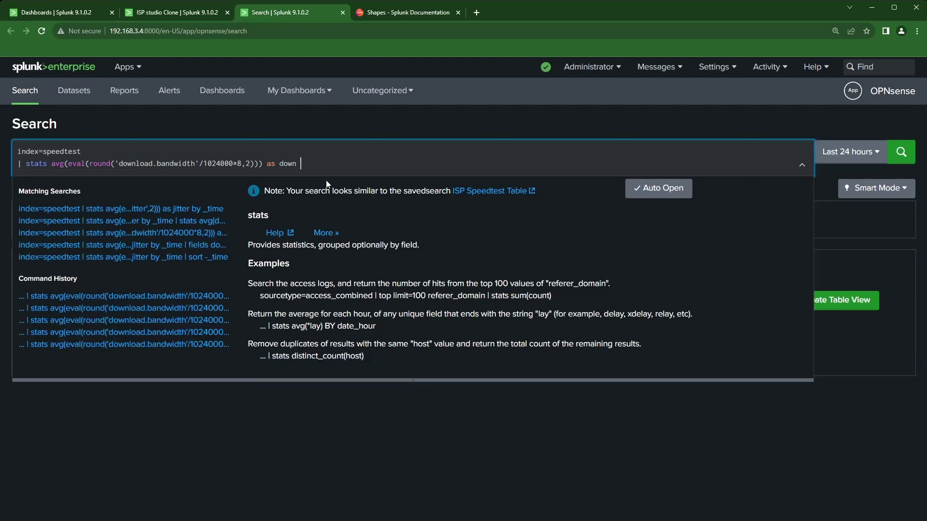
{"action": "key", "text": "Return"}
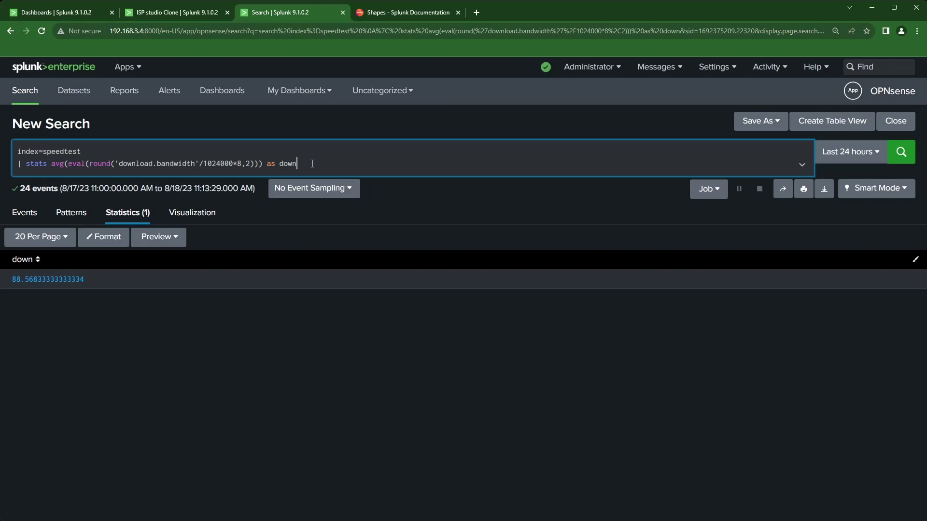
Restore the cut part of the query, add the line "| stats avg(down)" and run the search.
{"action": "key", "text": "ctrl+v"}
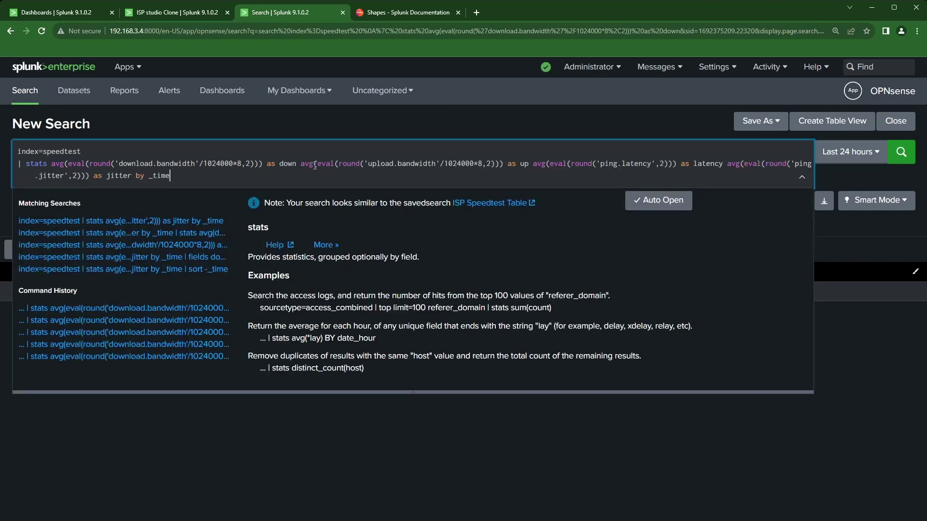
{"action": "key", "text": "shift+Return"}
{"action": "type", "text": "| "}
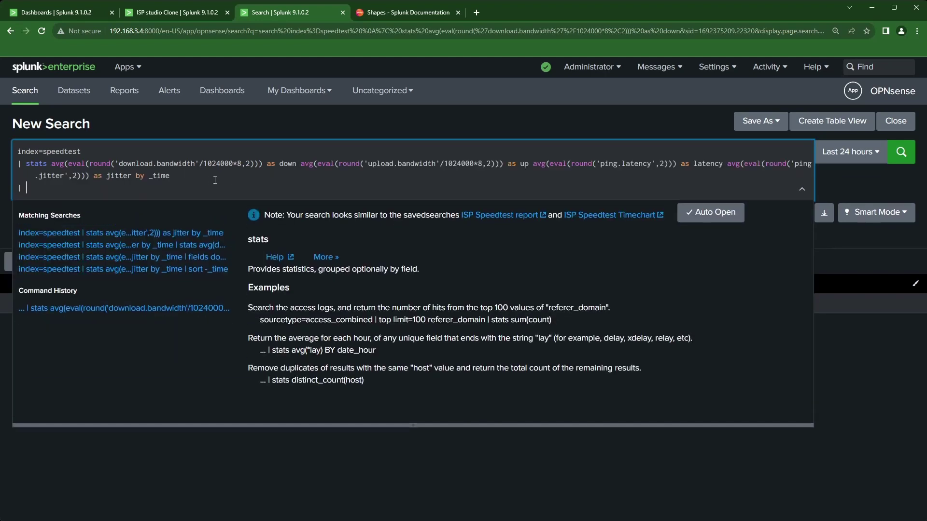
{"action": "type", "text": "stat"}
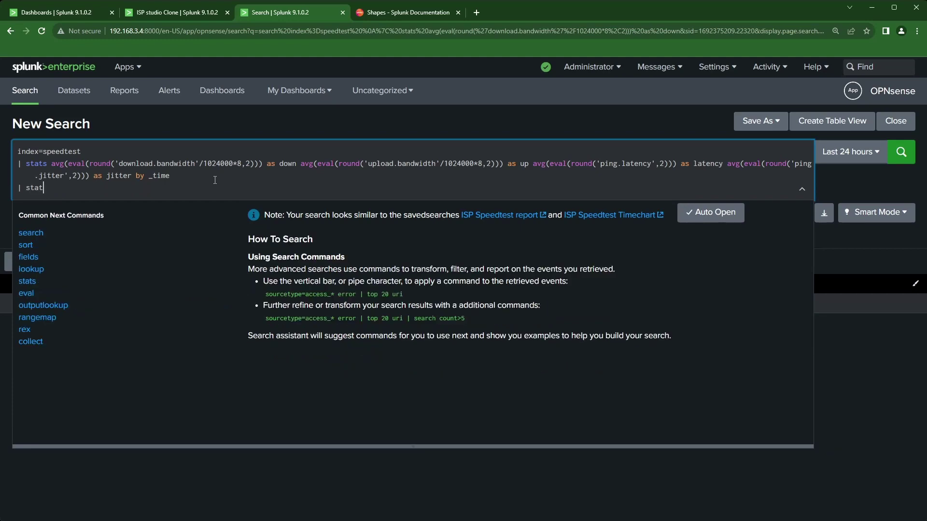
{"action": "type", "text": "s avg"}
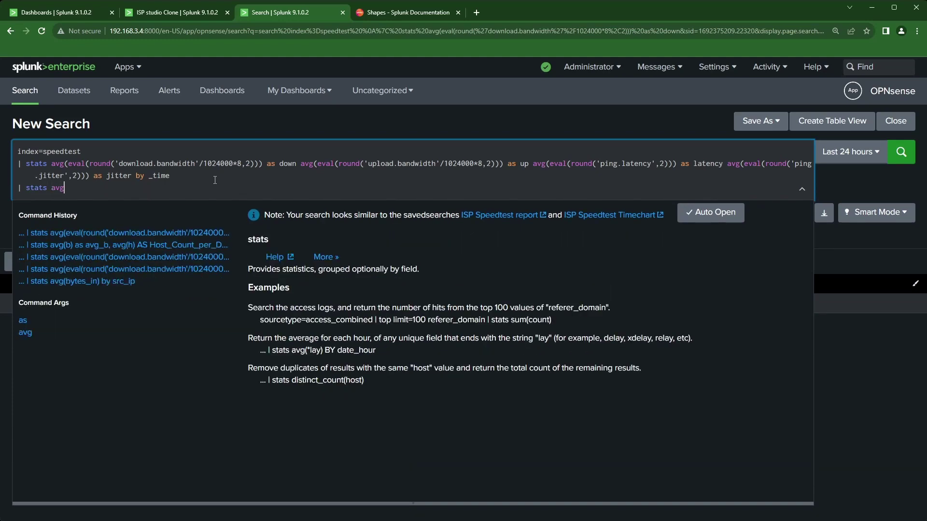
{"action": "type", "text": "(down)"}
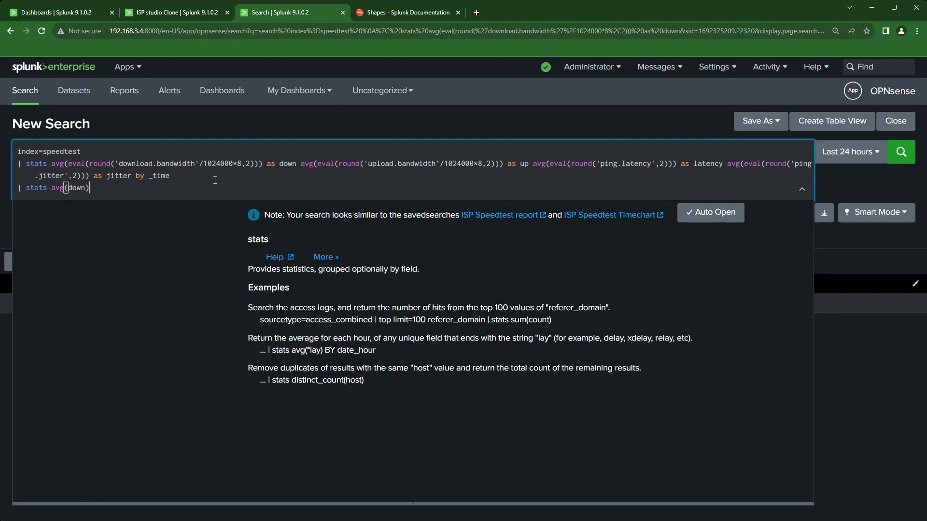
{"action": "key", "text": "Return"}
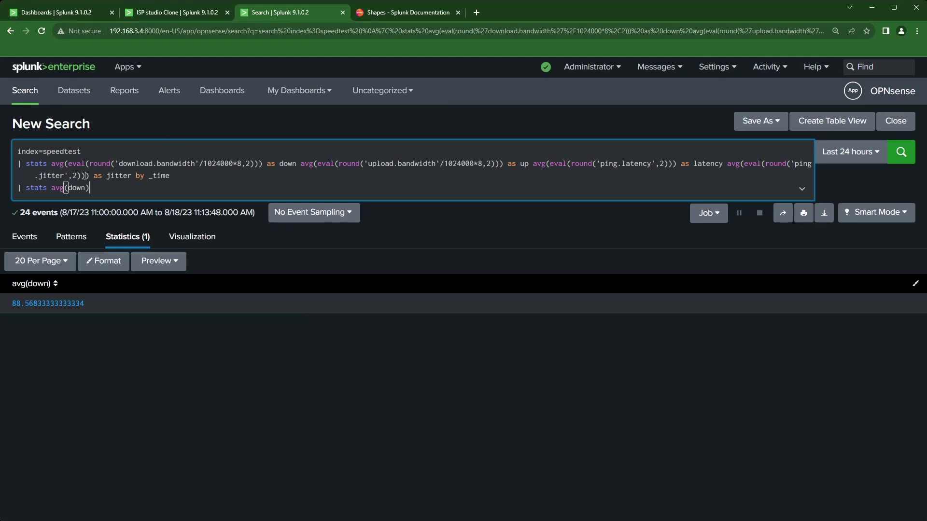
Copy the "| stats avg(down)" line from the query and close the search tab.
{"action": "left_click_drag", "start_coordinate": [88, 188], "coordinate": [18, 188]}
{"action": "key", "text": "ctrl+c"}
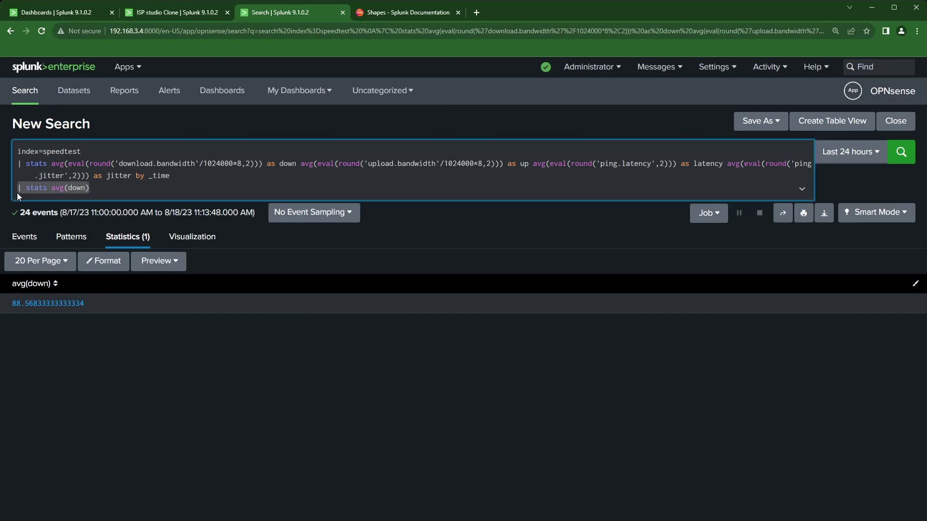
{"action": "left_click", "coordinate": [343, 13]}
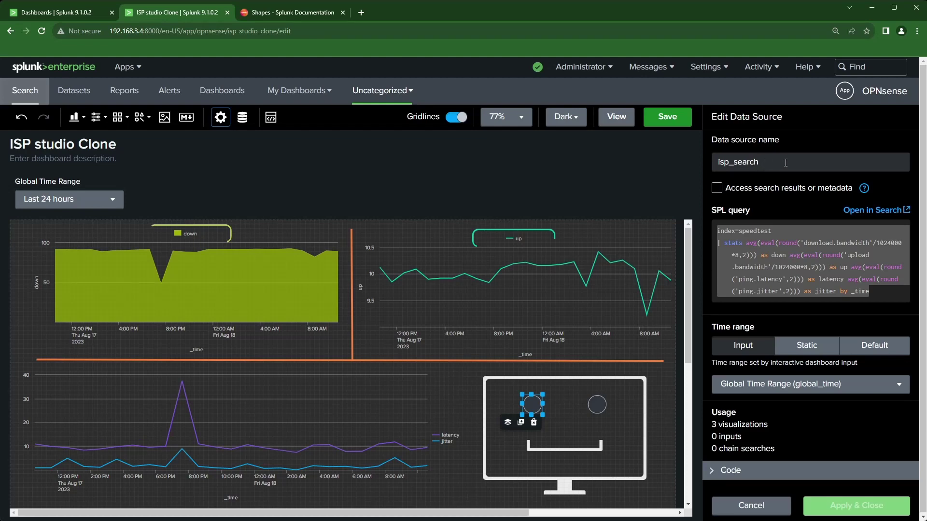
Start a chain search as the left-eye circle's primary data source and name it eye1.
{"action": "left_click", "coordinate": [597, 405]}
{"action": "left_click", "coordinate": [533, 408]}
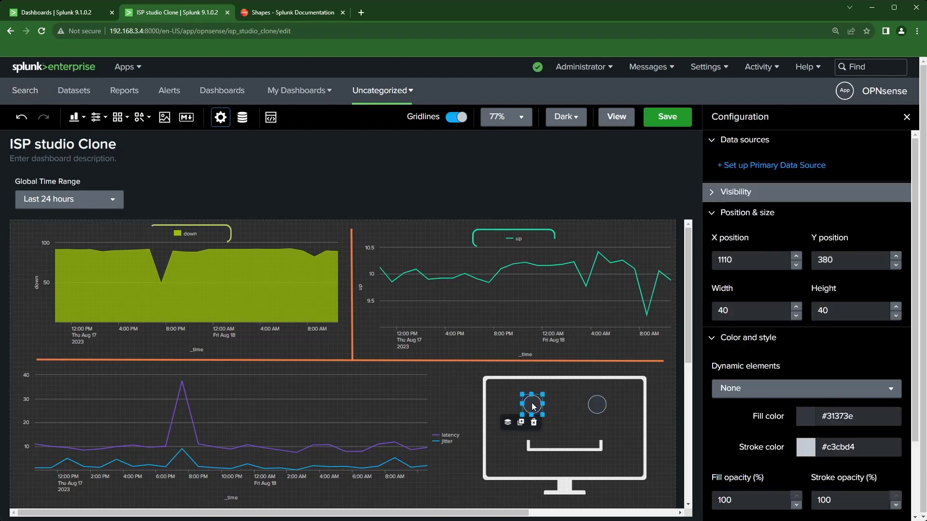
{"action": "left_click", "coordinate": [781, 167]}
{"action": "left_click", "coordinate": [761, 246]}
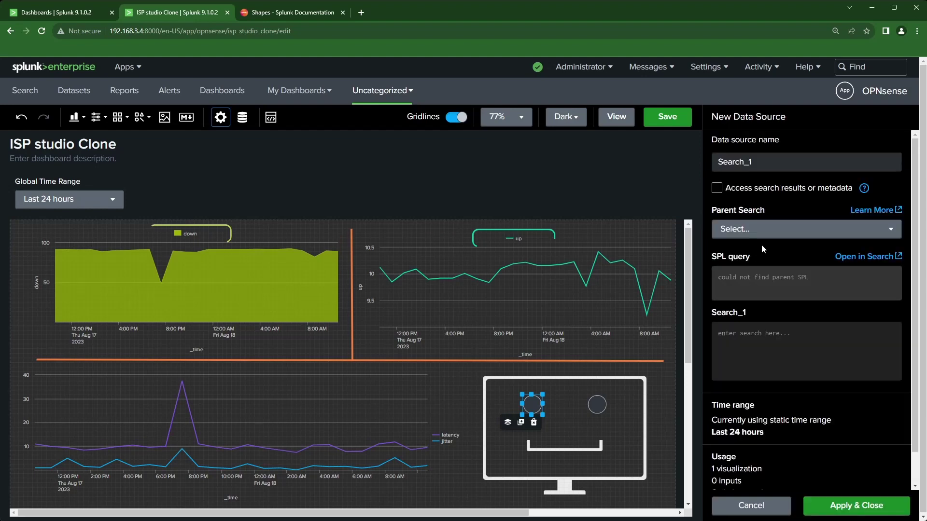
{"action": "left_click_drag", "start_coordinate": [754, 164], "coordinate": [716, 164]}
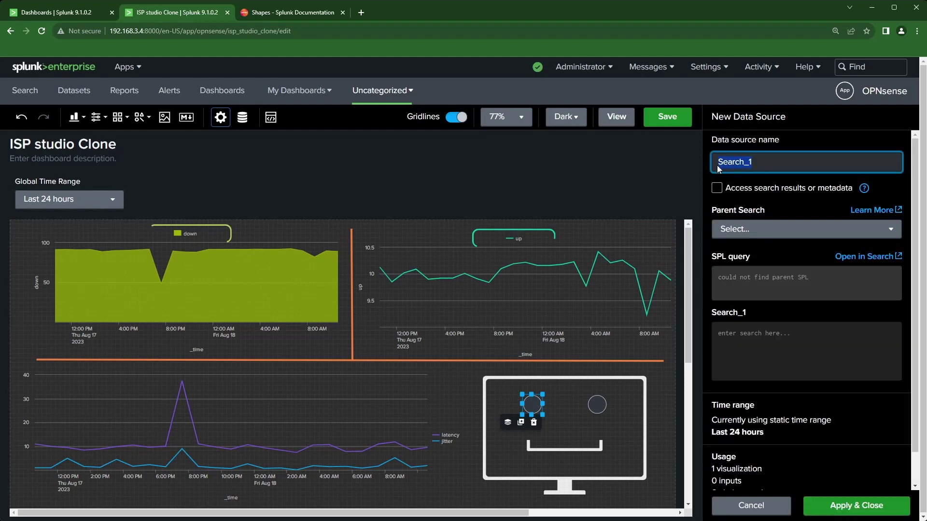
{"action": "type", "text": "eye1"}
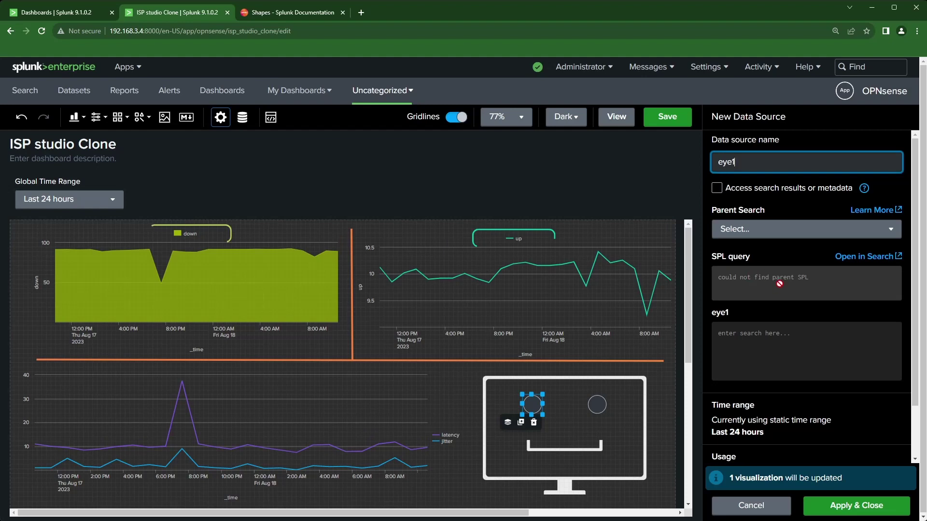
Set isp_search as the parent search of eye1, paste "| stats avg(down)" as its query and apply the data source.
{"action": "left_click", "coordinate": [768, 233]}
{"action": "left_click", "coordinate": [749, 273]}
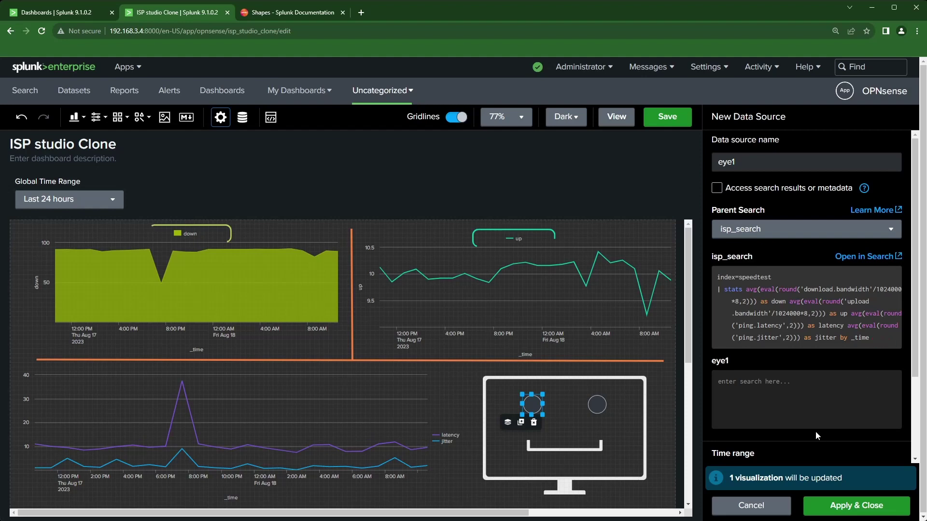
{"action": "left_click", "coordinate": [788, 411]}
{"action": "key", "text": "ctrl+v"}
{"action": "left_click", "coordinate": [843, 503]}
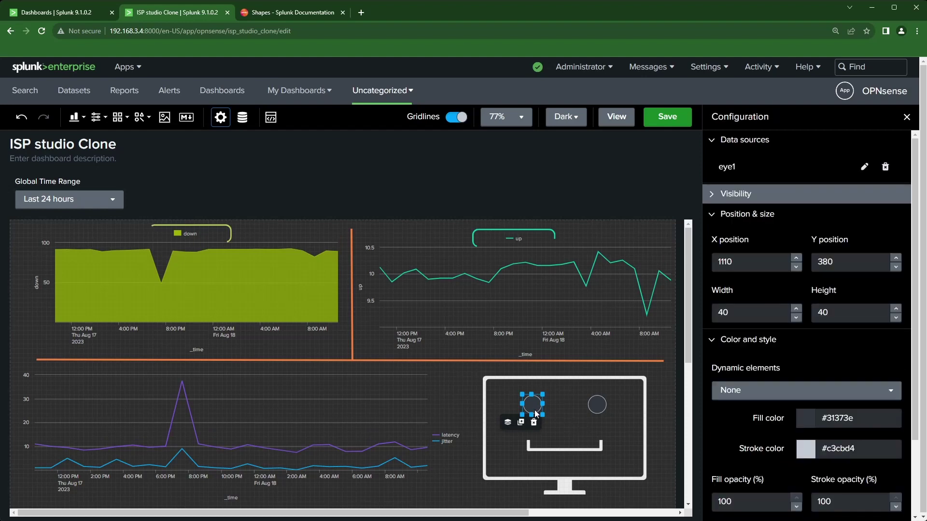
Set the left-eye circle's dynamic elements to Fill.
{"action": "left_click", "coordinate": [767, 400]}
{"action": "left_click", "coordinate": [601, 376]}
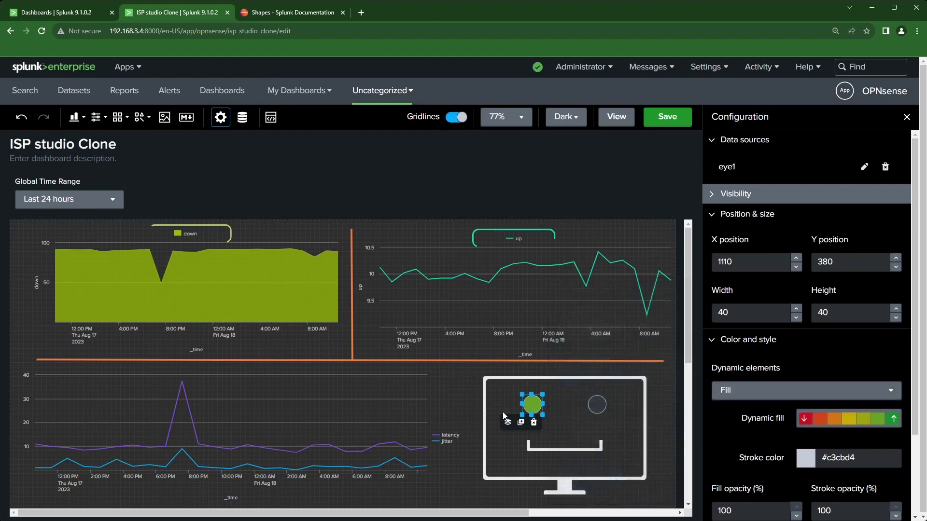
{"action": "left_click", "coordinate": [782, 390]}
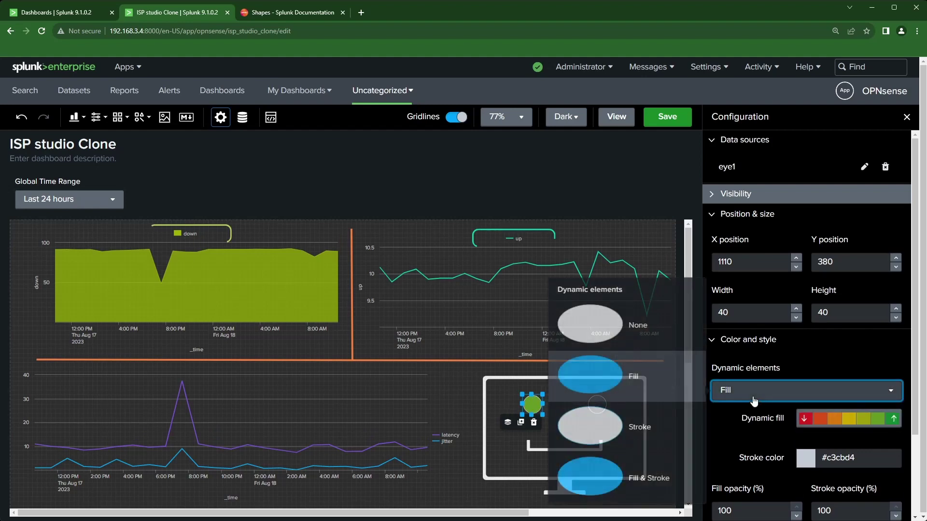
Try Fill & Stroke as the left-eye circle's dynamic elements and return the setting to Fill.
{"action": "left_click", "coordinate": [611, 484]}
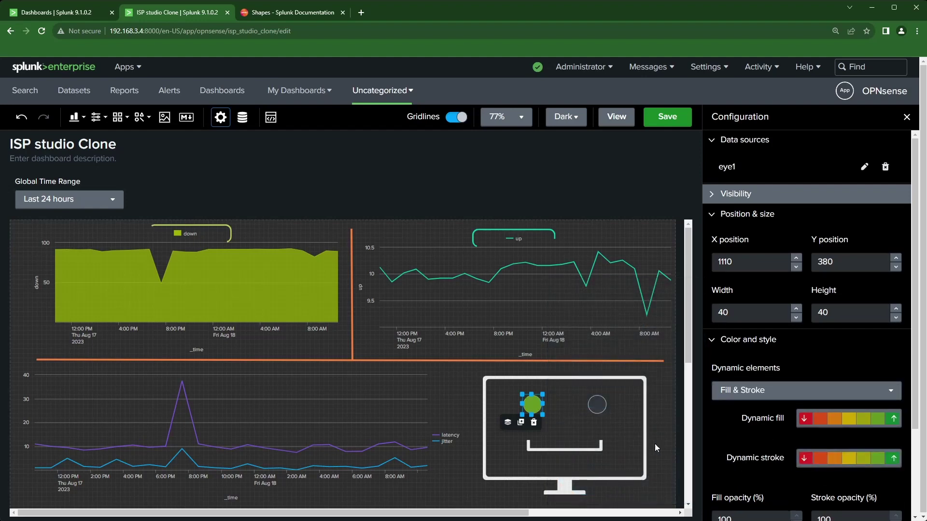
{"action": "left_click", "coordinate": [784, 399]}
{"action": "left_click", "coordinate": [604, 377]}
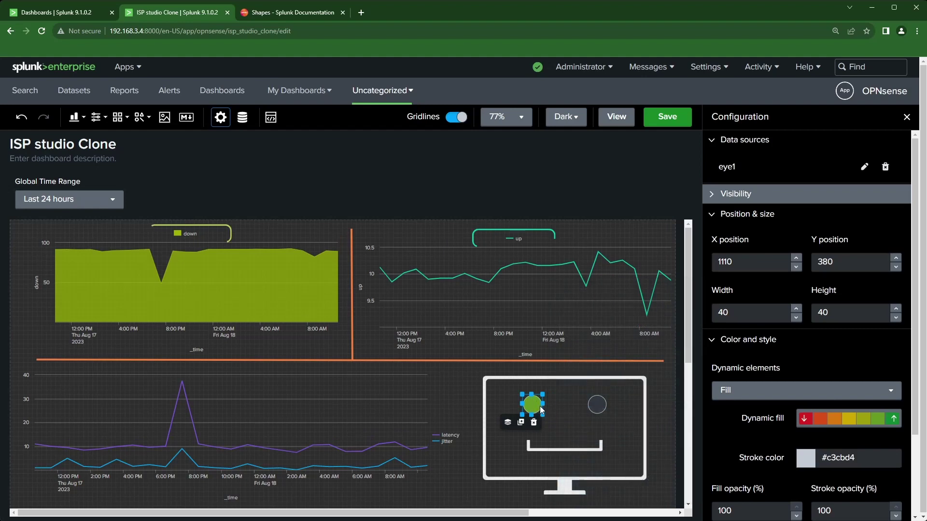
{"action": "left_click", "coordinate": [560, 422]}
{"action": "left_click", "coordinate": [532, 405]}
{"action": "left_click", "coordinate": [851, 423]}
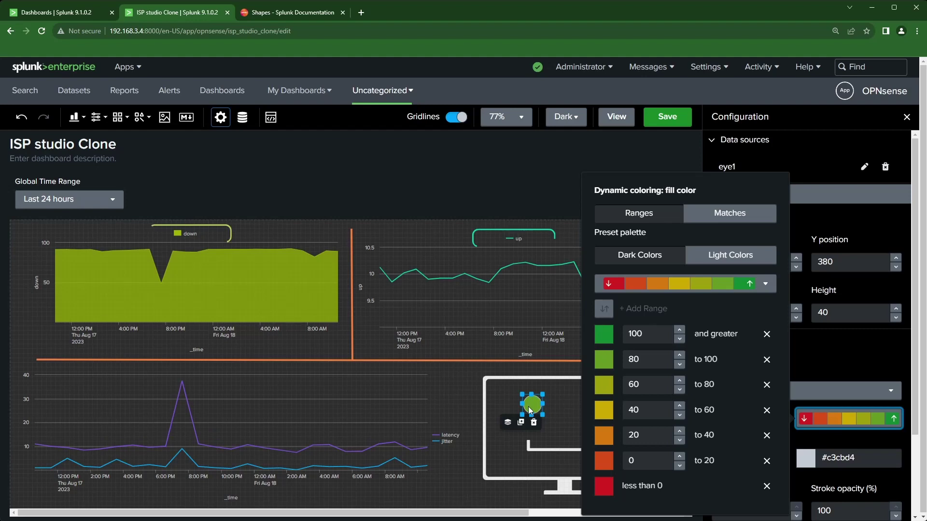
{"action": "left_click", "coordinate": [602, 335]}
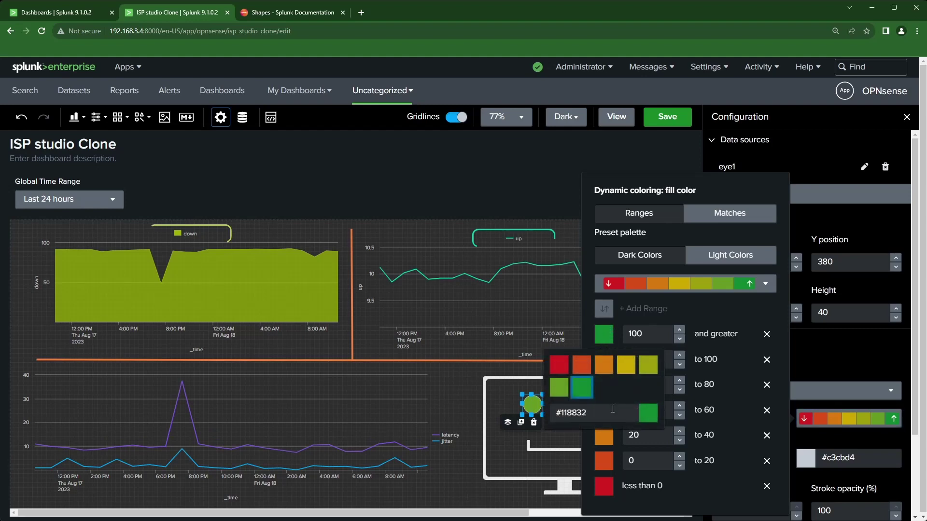
{"action": "left_click", "coordinate": [613, 415]}
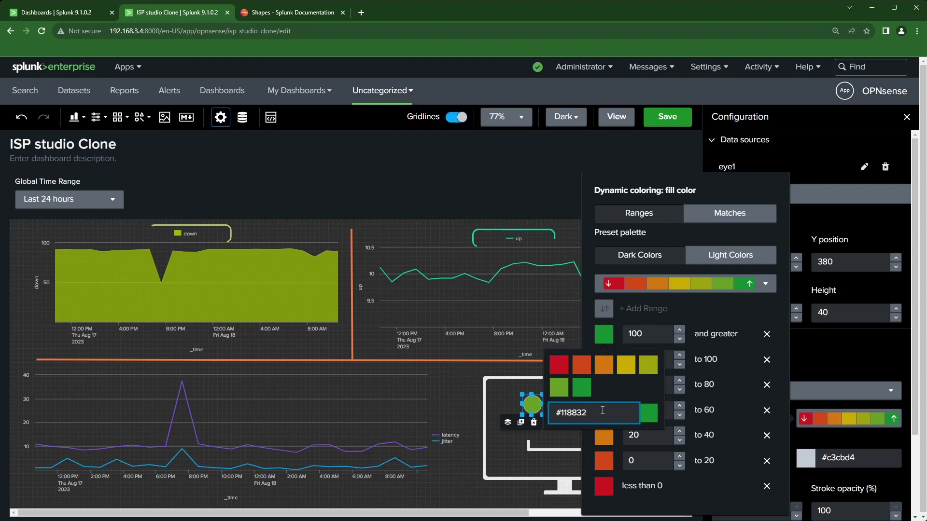
Copy the stroke colour #00CDAF from the frame shape around the up chart's legend.
{"action": "left_click", "coordinate": [472, 238]}
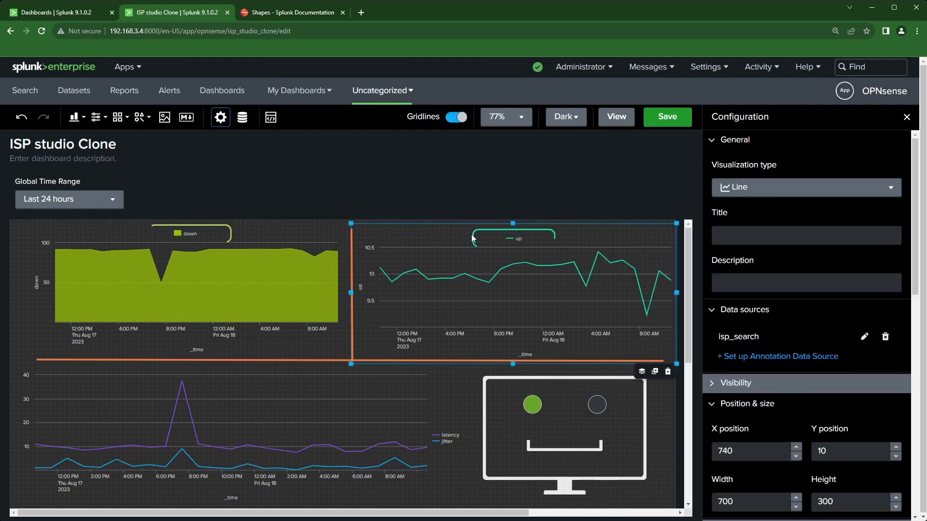
{"action": "left_click", "coordinate": [472, 238]}
{"action": "left_click", "coordinate": [812, 450]}
{"action": "key", "text": "ctrl+c"}
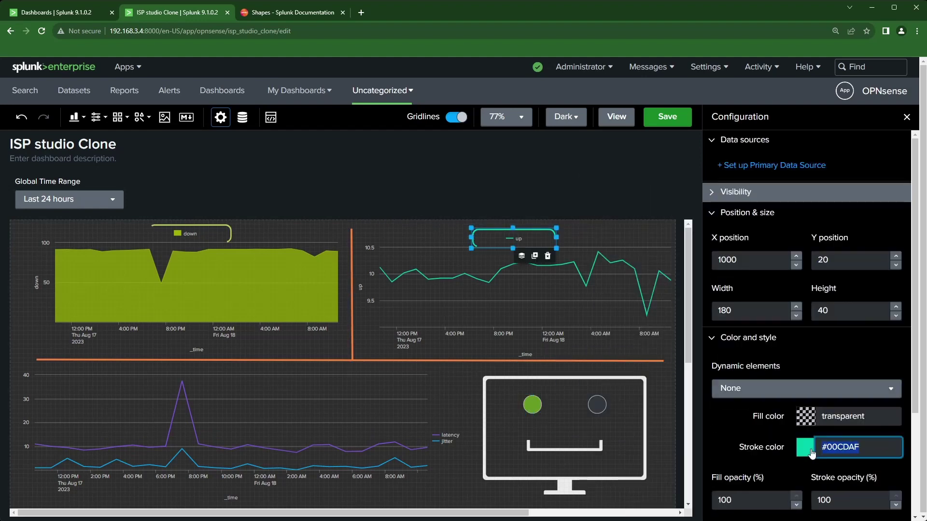
Paste #00CDAF as the colour of the 100 and greater range in the left-eye circle's dynamic fill and check the range list.
{"action": "left_click", "coordinate": [540, 410]}
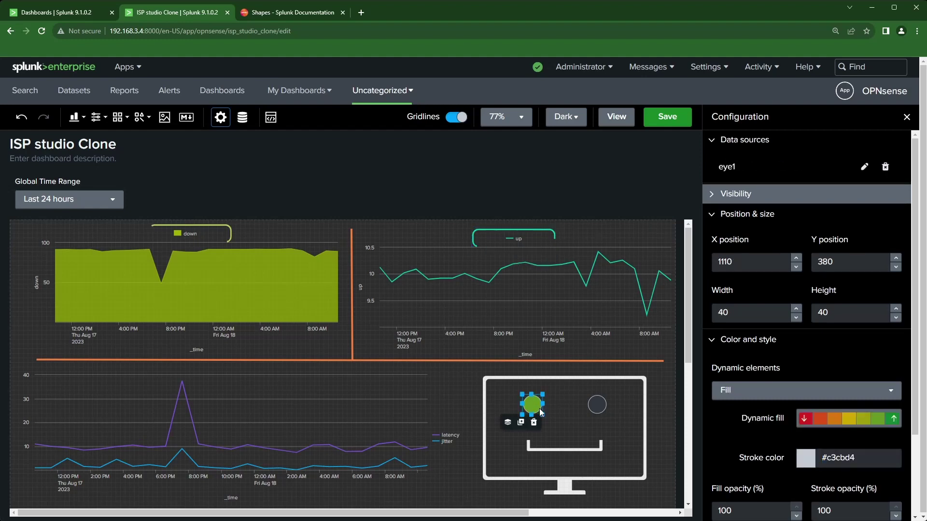
{"action": "left_click", "coordinate": [848, 418]}
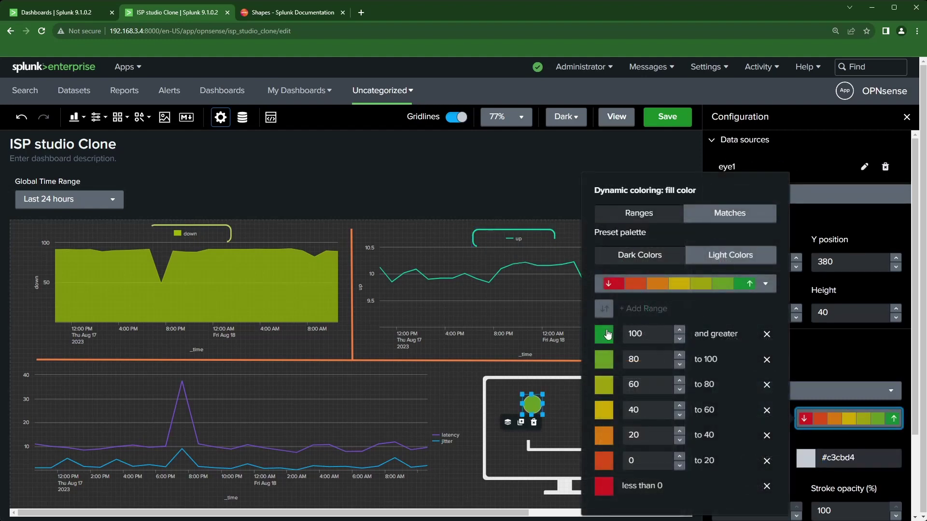
{"action": "left_click", "coordinate": [604, 334]}
{"action": "triple_click", "coordinate": [589, 413]}
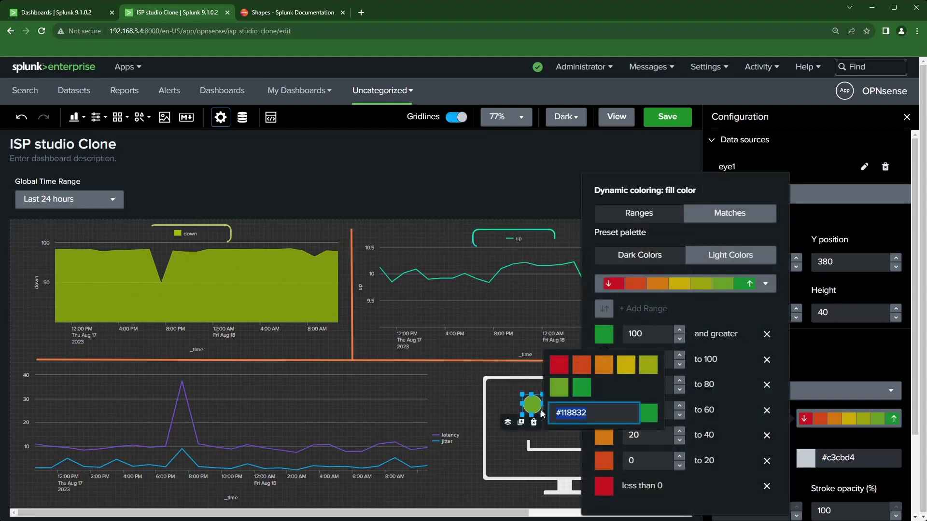
{"action": "key", "text": "ctrl+v"}
{"action": "left_click", "coordinate": [498, 402]}
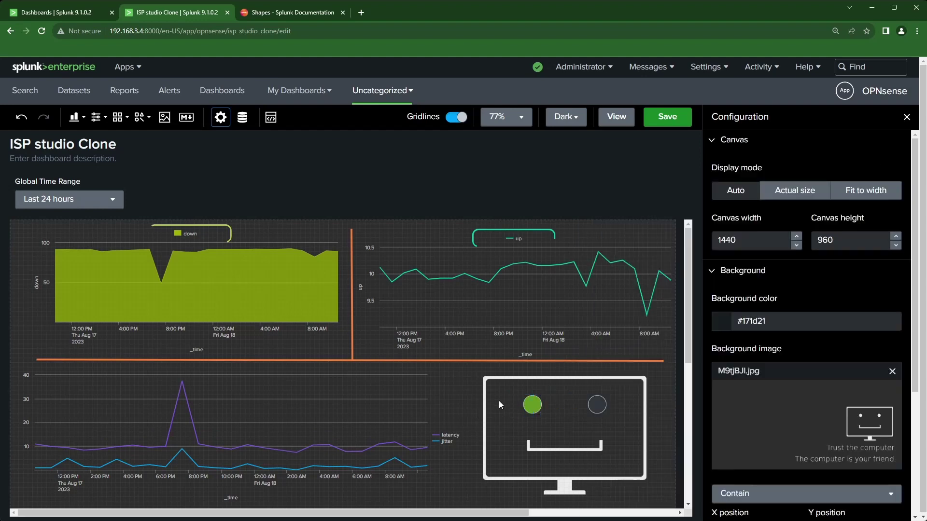
{"action": "left_click", "coordinate": [531, 408]}
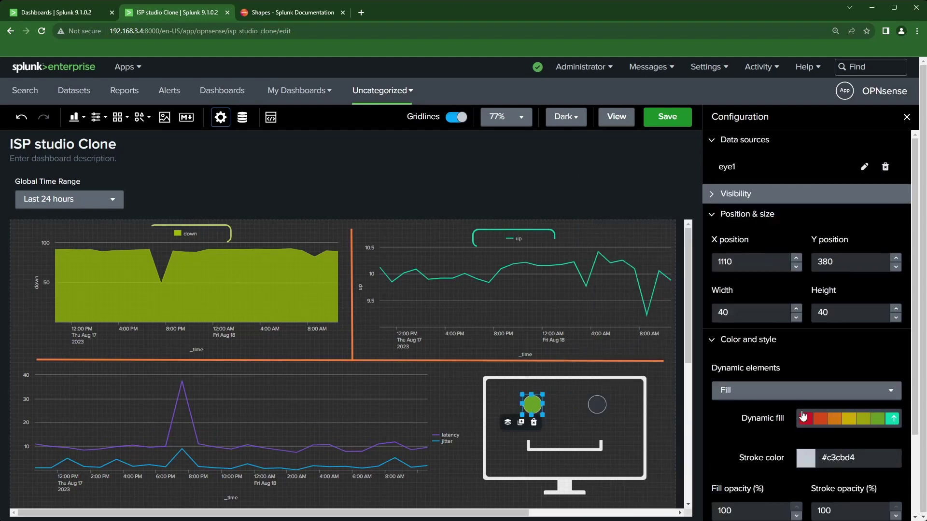
{"action": "left_click", "coordinate": [831, 419]}
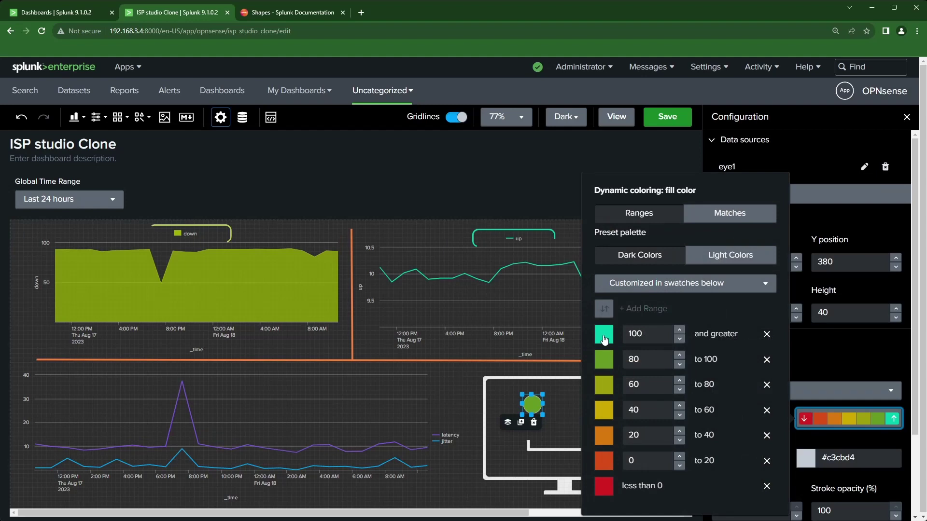
{"action": "left_click", "coordinate": [487, 447]}
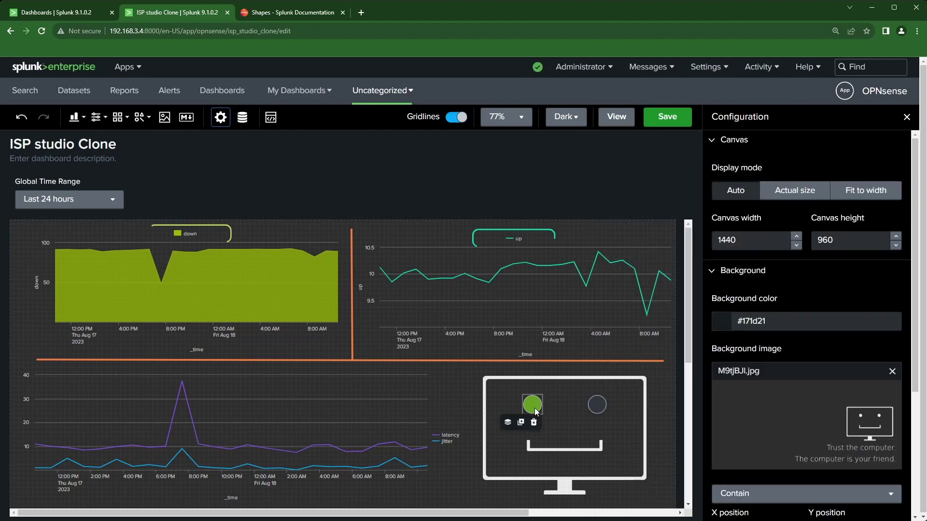
Start a chain search as the right-eye circle's primary data source and name it eye2.
{"action": "left_click", "coordinate": [599, 406]}
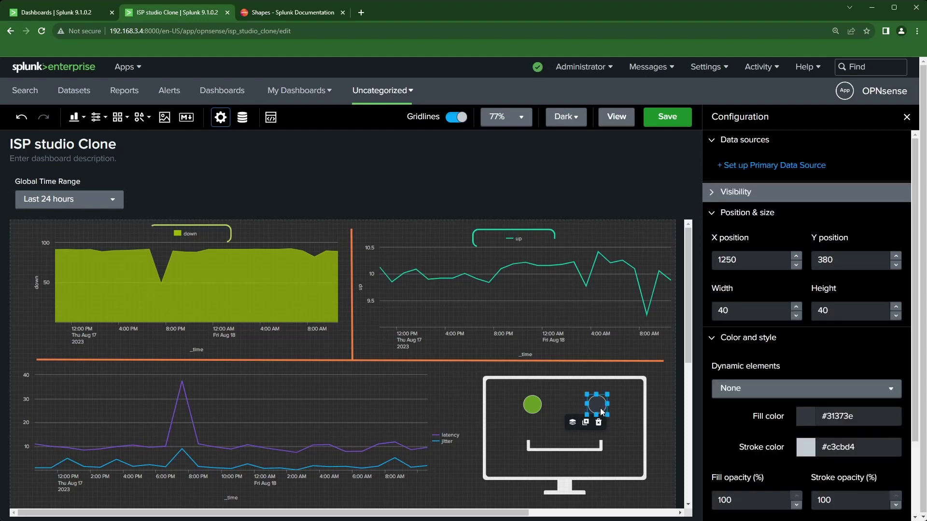
{"action": "left_click", "coordinate": [765, 165]}
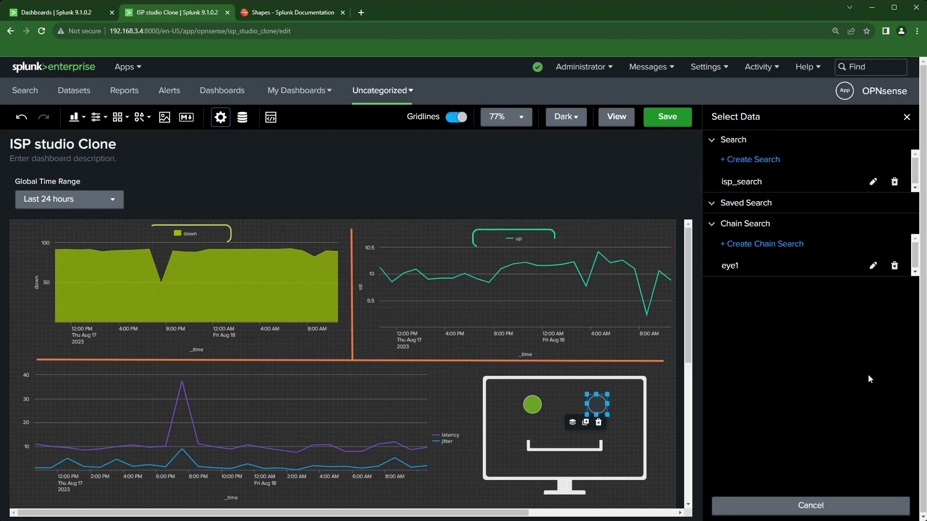
{"action": "left_click", "coordinate": [749, 245]}
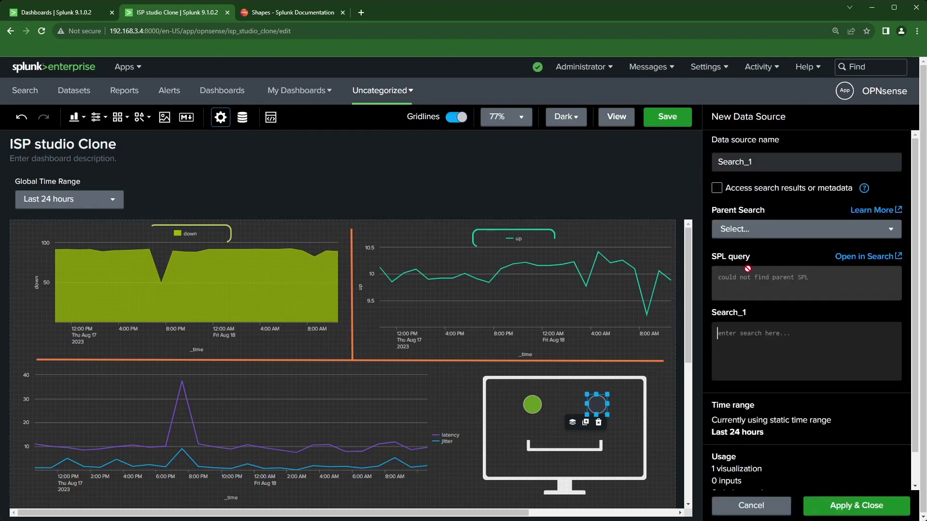
{"action": "left_click", "coordinate": [719, 170]}
{"action": "type", "text": "eye"}
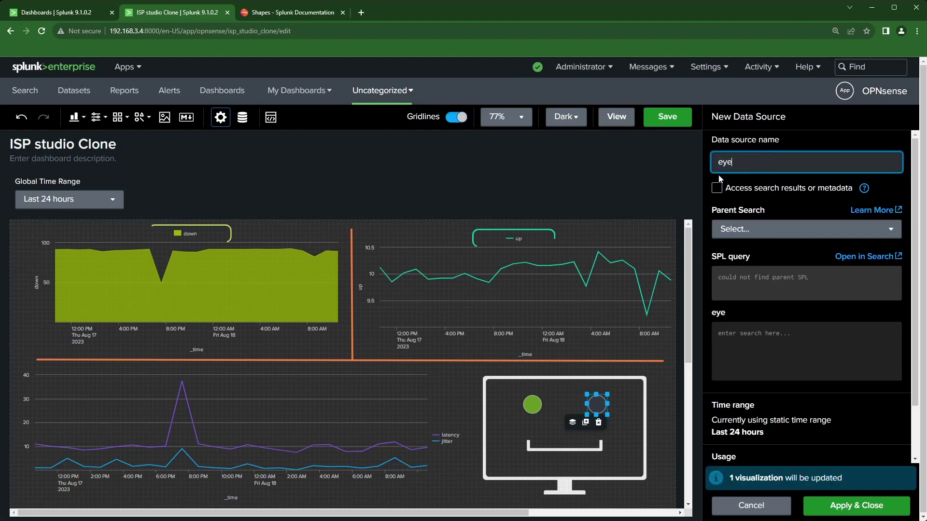
{"action": "type", "text": "2"}
Set isp_search as the parent search of eye2, enter "| stats avg(up)" as its query and apply the data source.
{"action": "left_click", "coordinate": [768, 227]}
{"action": "left_click", "coordinate": [750, 274]}
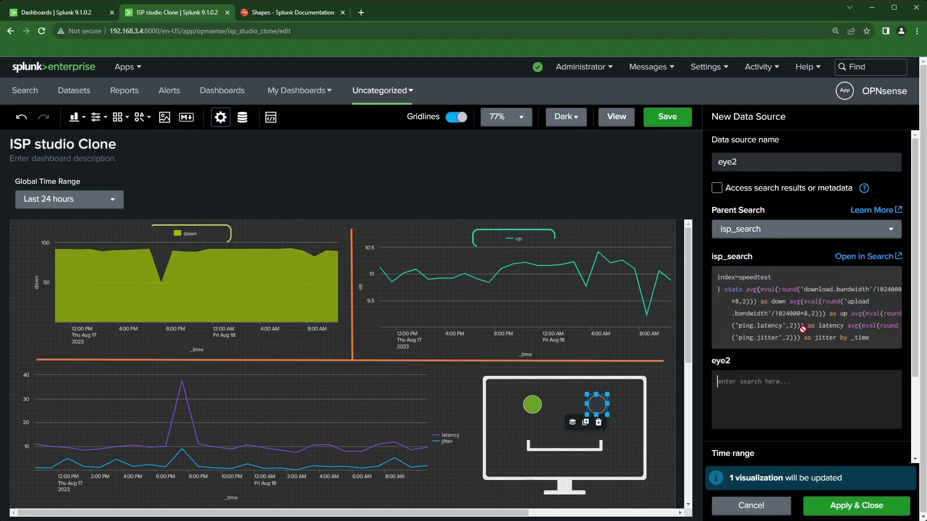
{"action": "type", "text": "| stats avg(up)"}
{"action": "key", "text": "ctrl+plus"}
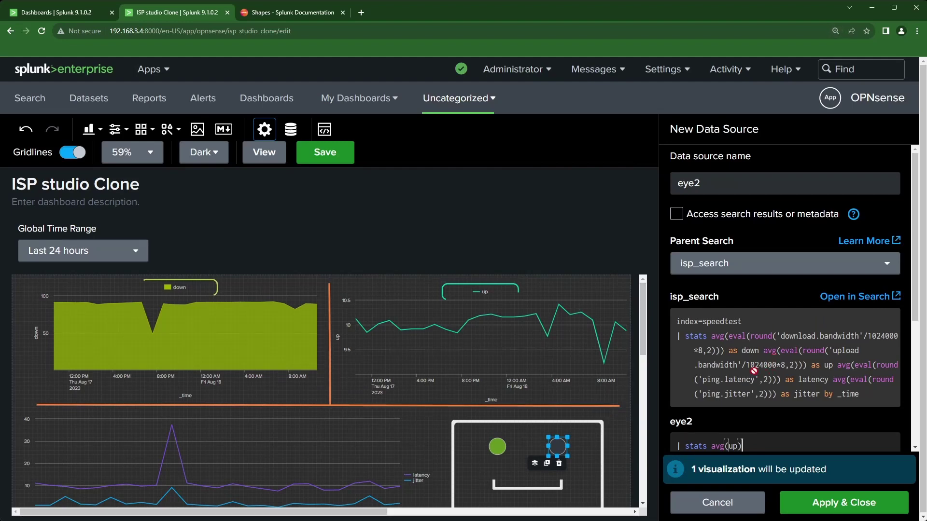
{"action": "scroll", "coordinate": [779, 311], "scroll_direction": "down", "scroll_amount": 1}
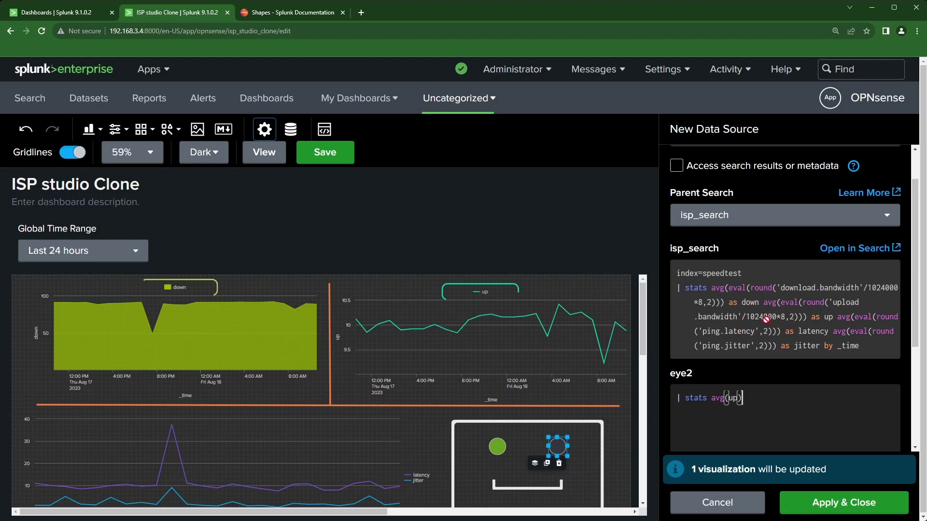
{"action": "scroll", "coordinate": [767, 328], "scroll_direction": "down", "scroll_amount": 1}
{"action": "scroll", "coordinate": [766, 353], "scroll_direction": "down", "scroll_amount": 2}
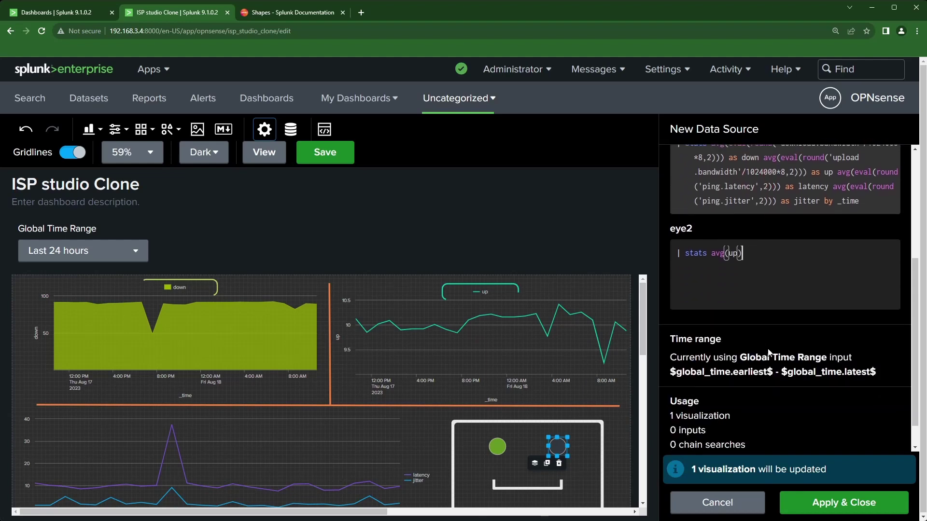
{"action": "scroll", "coordinate": [783, 295], "scroll_direction": "up", "scroll_amount": 2}
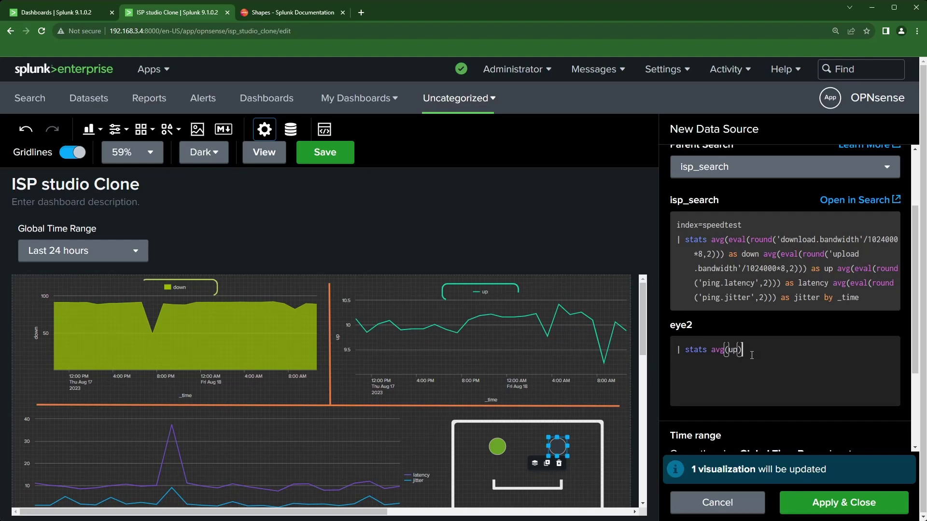
{"action": "type", "text": "as"}
{"action": "key", "text": "BackSpace"}
{"action": "key", "text": "BackSpace"}
{"action": "key", "text": "BackSpace"}
{"action": "left_click", "coordinate": [830, 515]}
Set the right-eye circle's dynamic elements to Fill and deselect the circle.
{"action": "scroll", "coordinate": [623, 410], "scroll_direction": "down", "scroll_amount": 2}
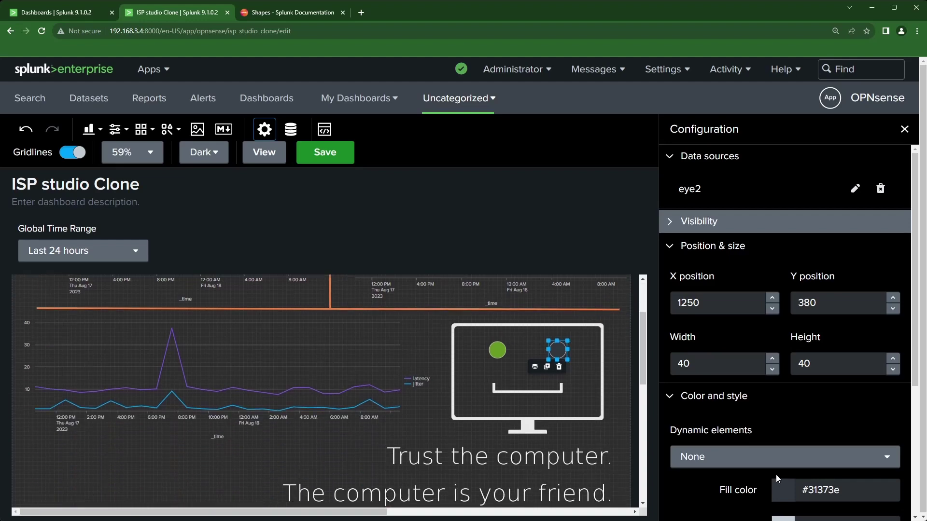
{"action": "left_click", "coordinate": [712, 461]}
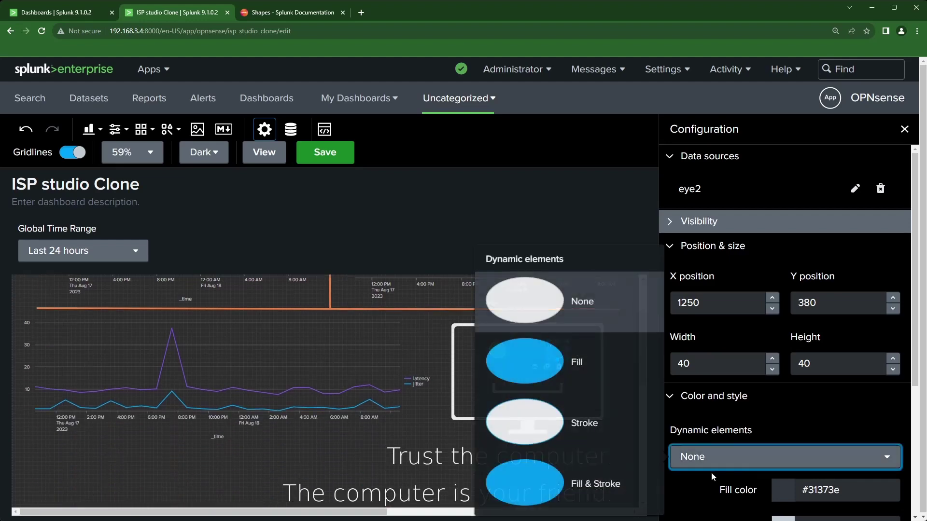
{"action": "left_click", "coordinate": [514, 375]}
{"action": "left_click", "coordinate": [493, 381]}
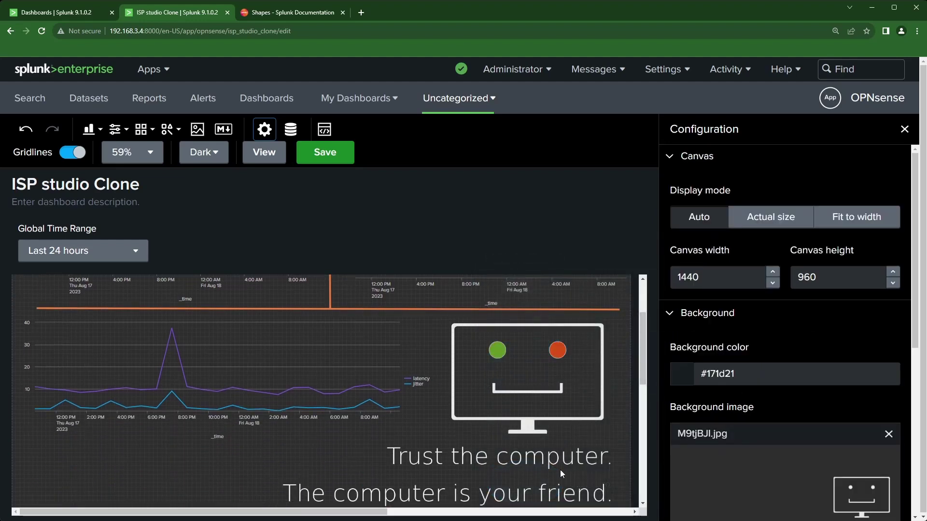
Save the dashboard and review its charts and the monitor's eyes in view mode.
{"action": "scroll", "coordinate": [526, 393], "scroll_direction": "up", "scroll_amount": 2}
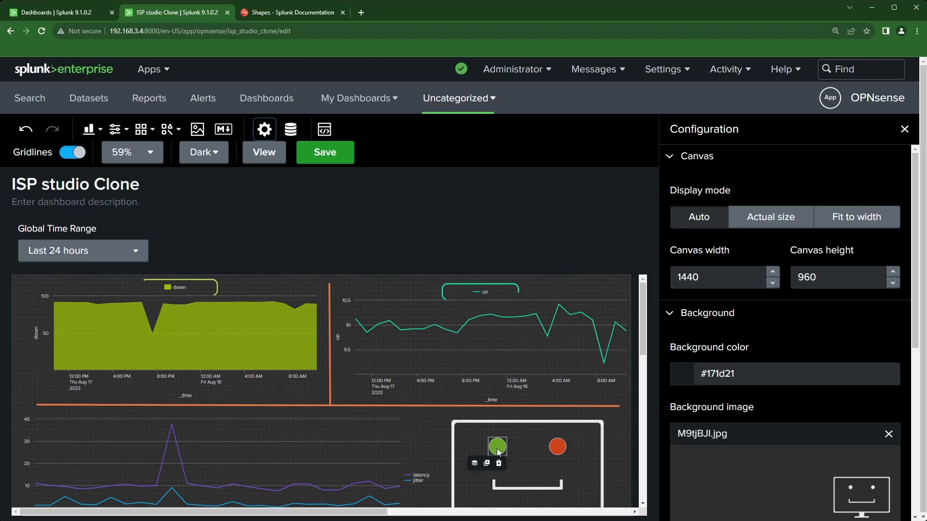
{"action": "scroll", "coordinate": [504, 450], "scroll_direction": "down", "scroll_amount": 1}
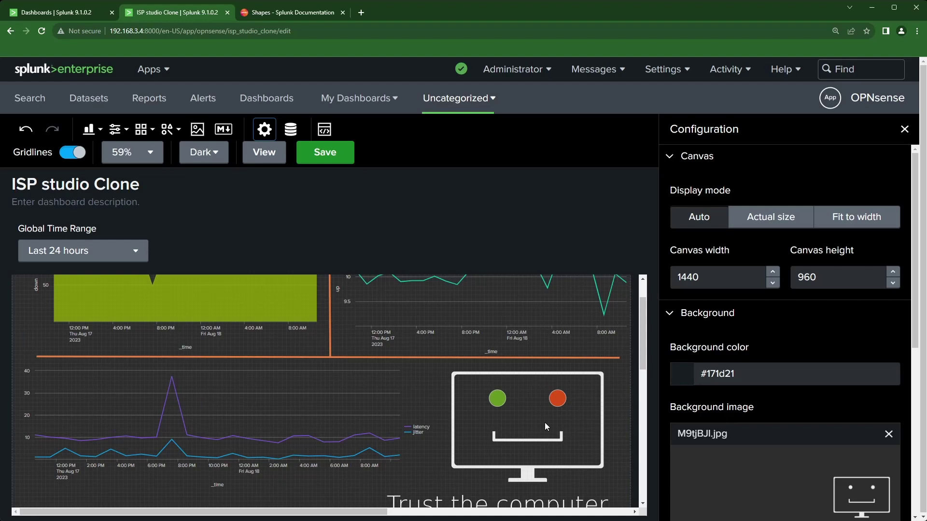
{"action": "scroll", "coordinate": [561, 414], "scroll_direction": "down", "scroll_amount": 2}
{"action": "scroll", "coordinate": [474, 412], "scroll_direction": "up", "scroll_amount": 3}
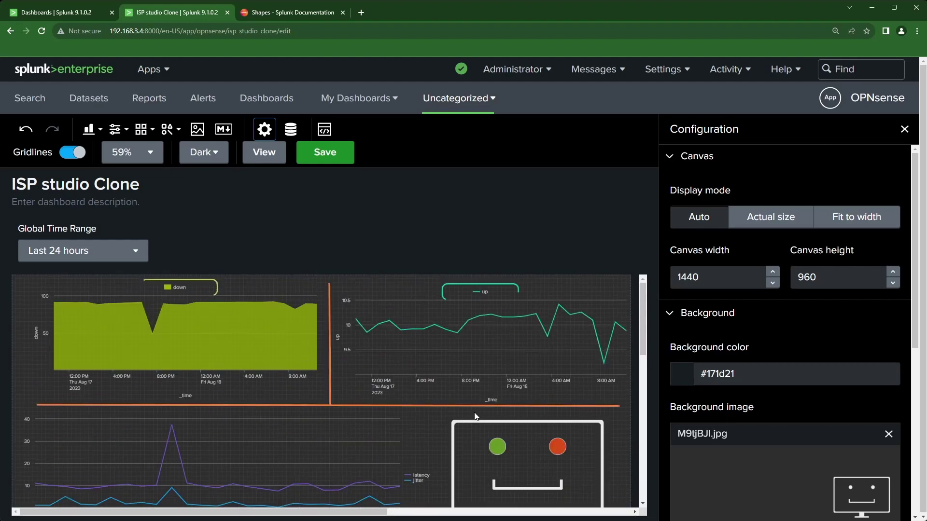
{"action": "left_click", "coordinate": [333, 161]}
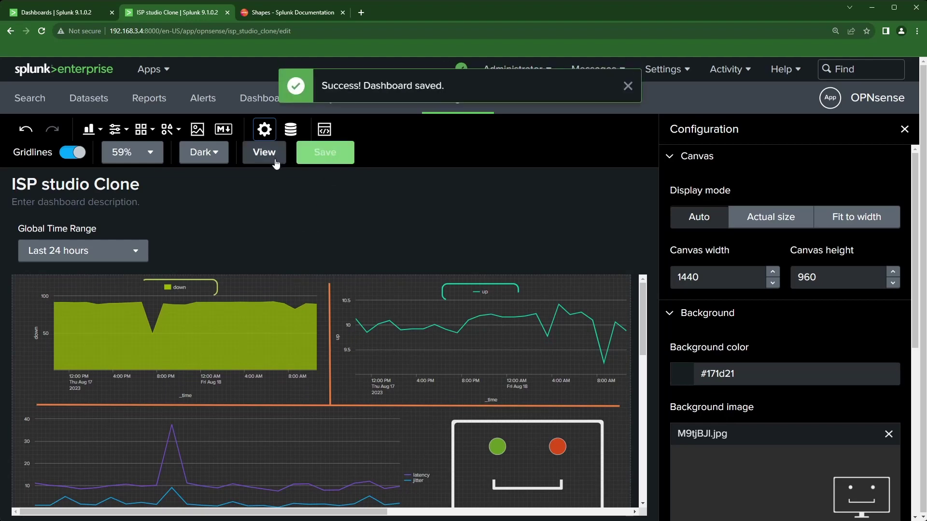
{"action": "scroll", "coordinate": [531, 353], "scroll_direction": "down", "scroll_amount": 2}
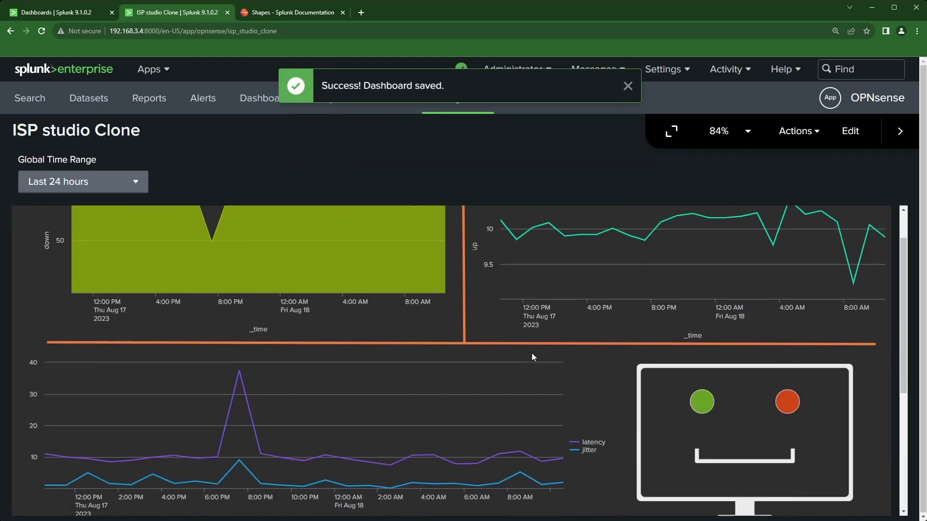
{"action": "scroll", "coordinate": [529, 355], "scroll_direction": "up", "scroll_amount": 2}
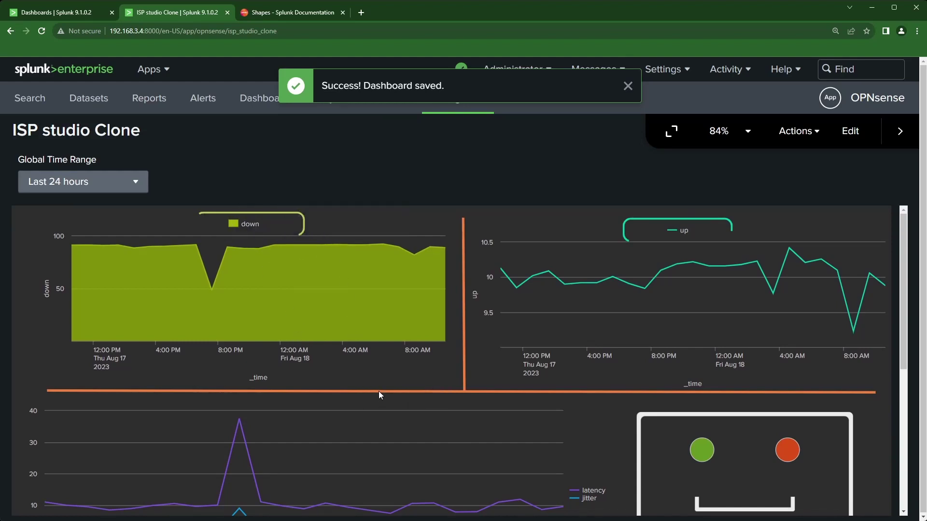
{"action": "scroll", "coordinate": [427, 369], "scroll_direction": "down", "scroll_amount": 4}
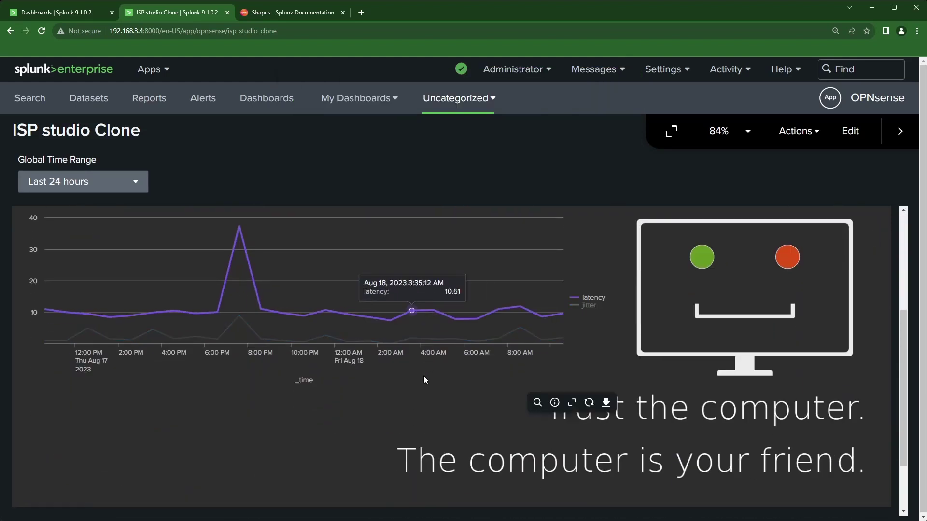
{"action": "scroll", "coordinate": [424, 379], "scroll_direction": "up", "scroll_amount": 4}
{"action": "scroll", "coordinate": [356, 382], "scroll_direction": "down", "scroll_amount": 4}
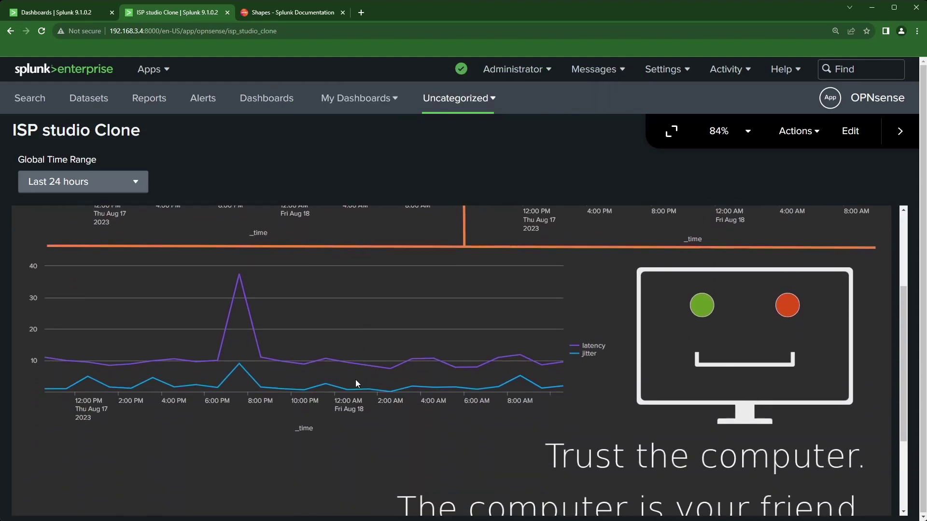
{"action": "scroll", "coordinate": [296, 408], "scroll_direction": "up", "scroll_amount": 3}
Reopen the dashboard for editing and set the latency and jitter line chart's legend display to Bottom.
{"action": "left_click", "coordinate": [849, 130]}
{"action": "left_click", "coordinate": [246, 360]}
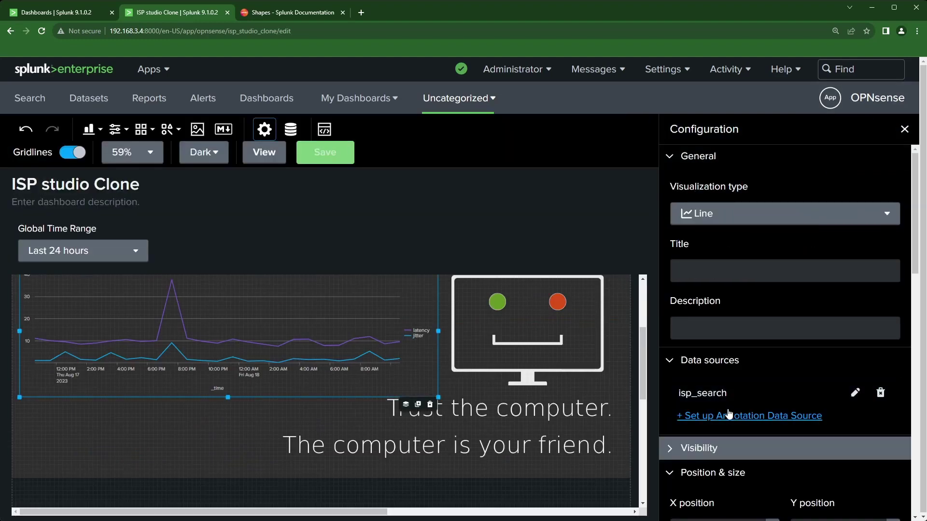
{"action": "scroll", "coordinate": [730, 464], "scroll_direction": "down", "scroll_amount": 4}
{"action": "scroll", "coordinate": [732, 451], "scroll_direction": "down", "scroll_amount": 10}
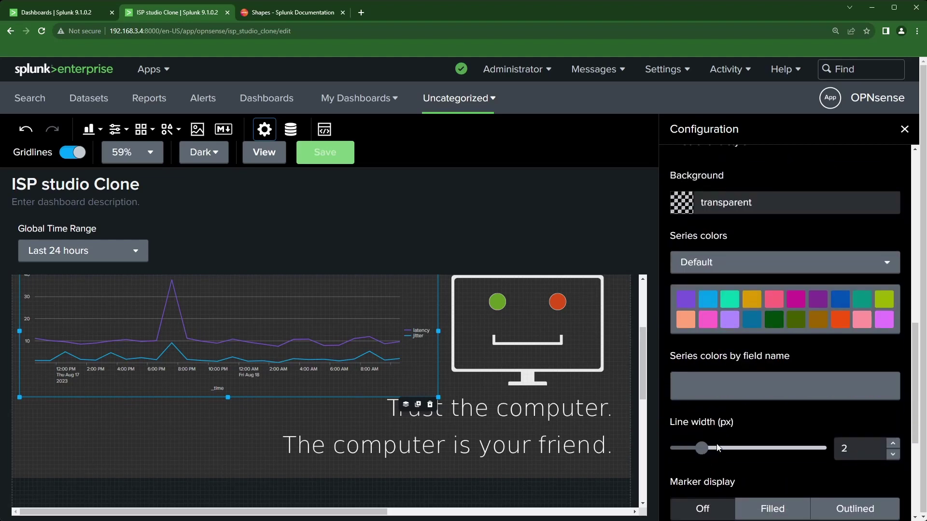
{"action": "left_click", "coordinate": [710, 387]}
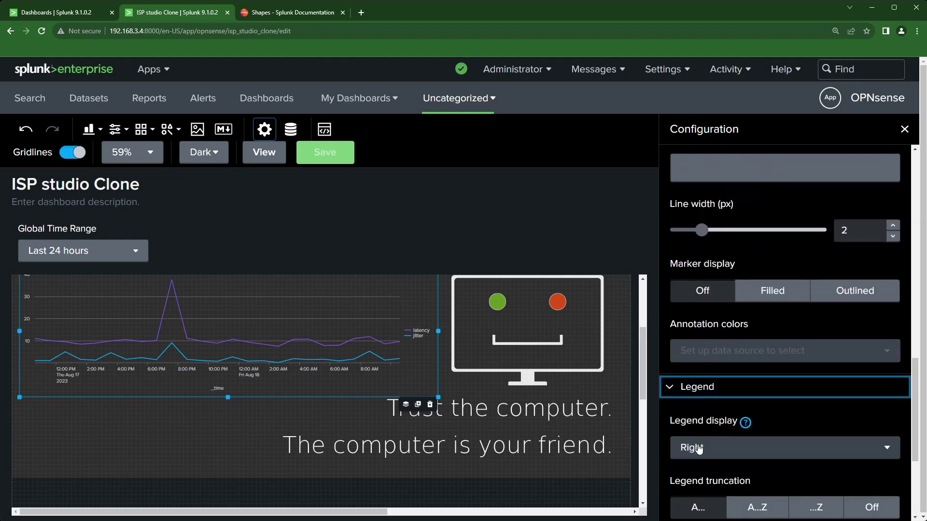
{"action": "left_click", "coordinate": [699, 447]}
{"action": "left_click", "coordinate": [706, 395]}
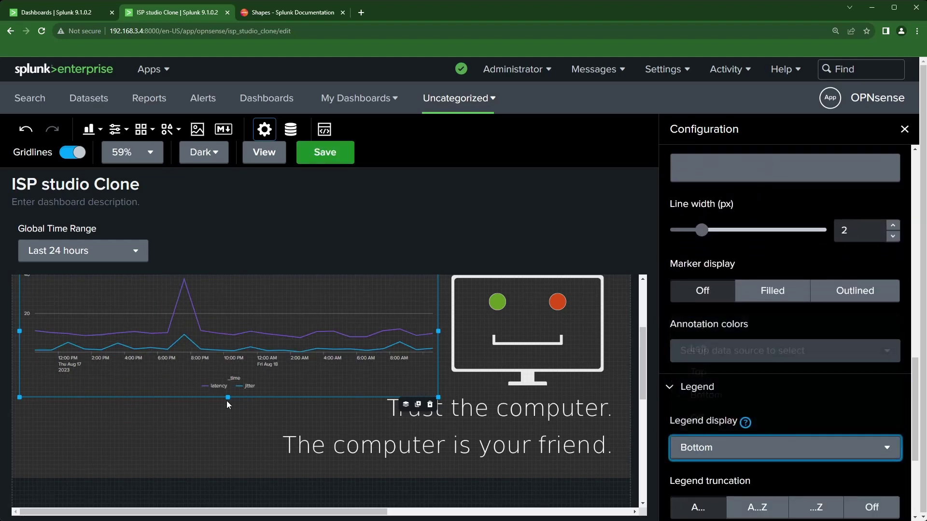
{"action": "left_click", "coordinate": [208, 435]}
Duplicate the green legend frame on the down area chart and undo the stray drag.
{"action": "scroll", "coordinate": [233, 466], "scroll_direction": "up", "scroll_amount": 3}
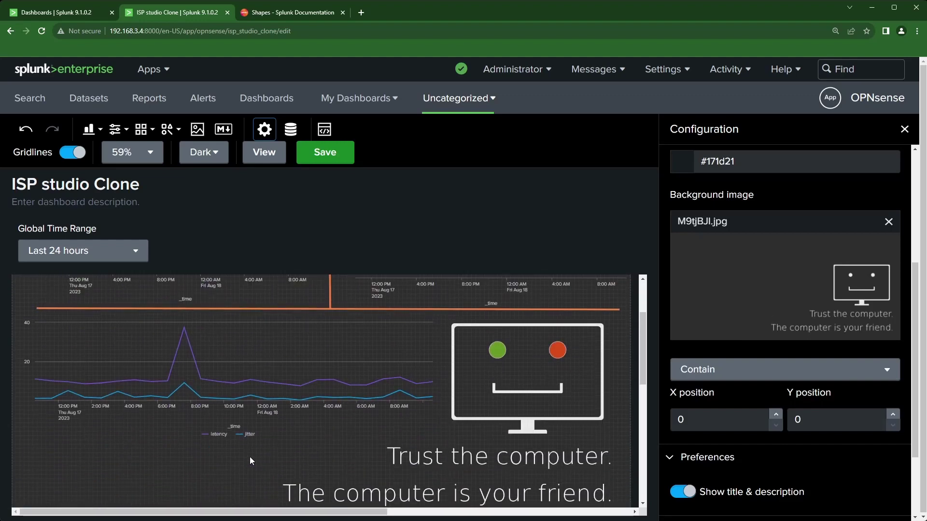
{"action": "left_click", "coordinate": [216, 287]}
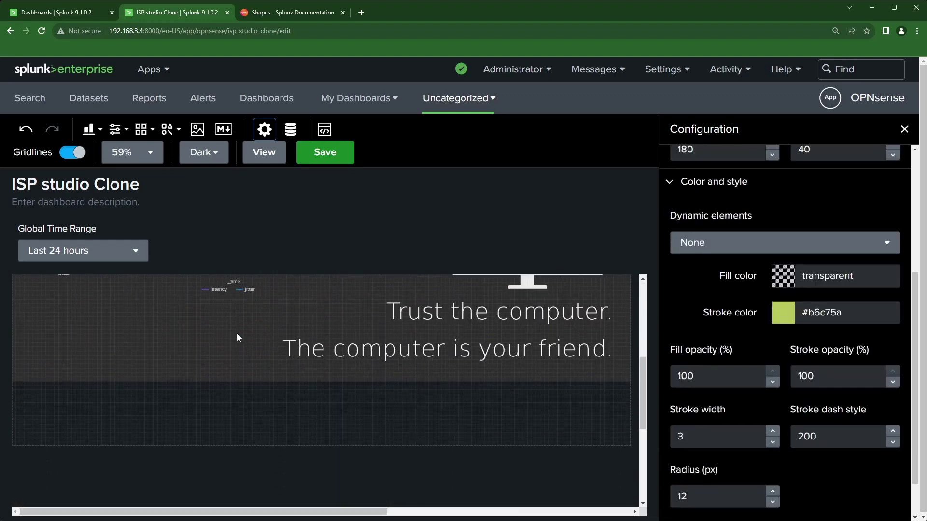
{"action": "left_click_drag", "start_coordinate": [206, 284], "coordinate": [261, 466]}
{"action": "key", "text": "ctrl+z"}
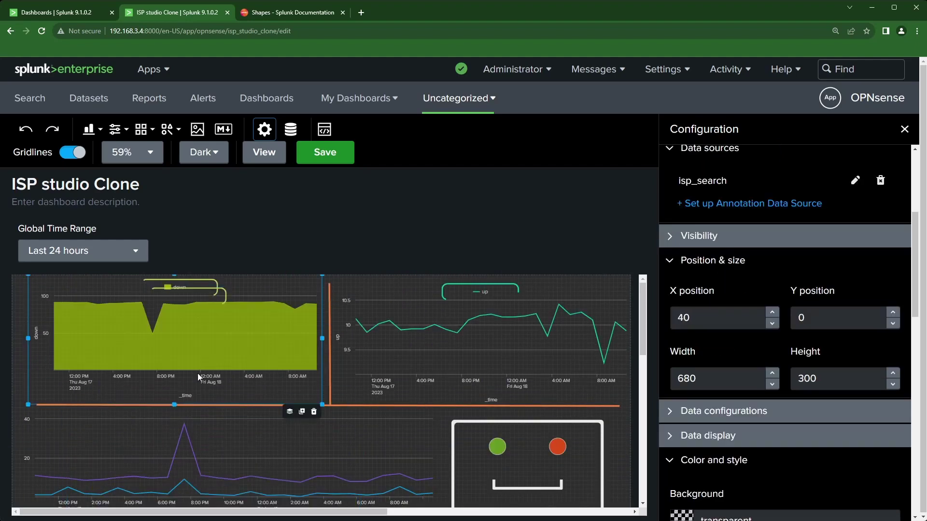
Move the duplicated green frame around the latency and jitter chart's legend and extend its height upward to 50.
{"action": "left_click", "coordinate": [228, 297]}
{"action": "left_click_drag", "start_coordinate": [228, 297], "coordinate": [322, 502]}
{"action": "scroll", "coordinate": [322, 497], "scroll_direction": "down", "scroll_amount": 4}
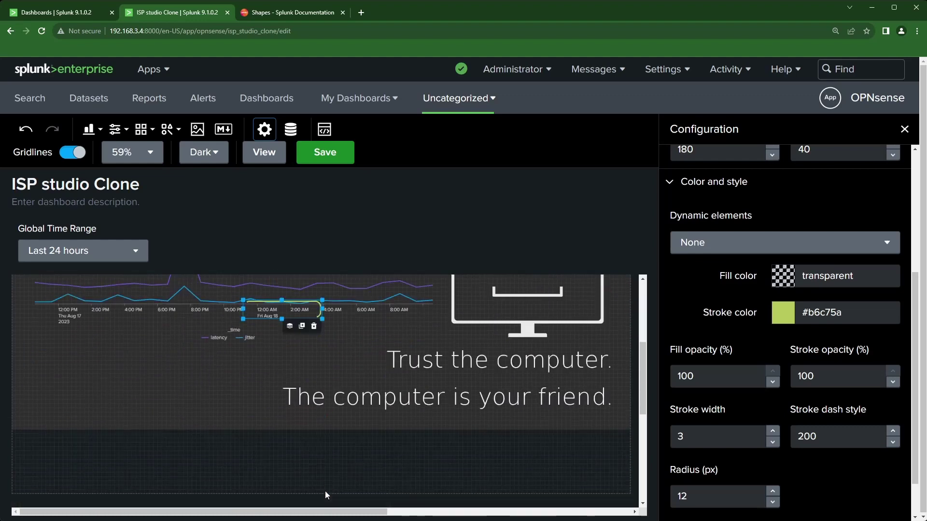
{"action": "left_click_drag", "start_coordinate": [321, 306], "coordinate": [273, 333]}
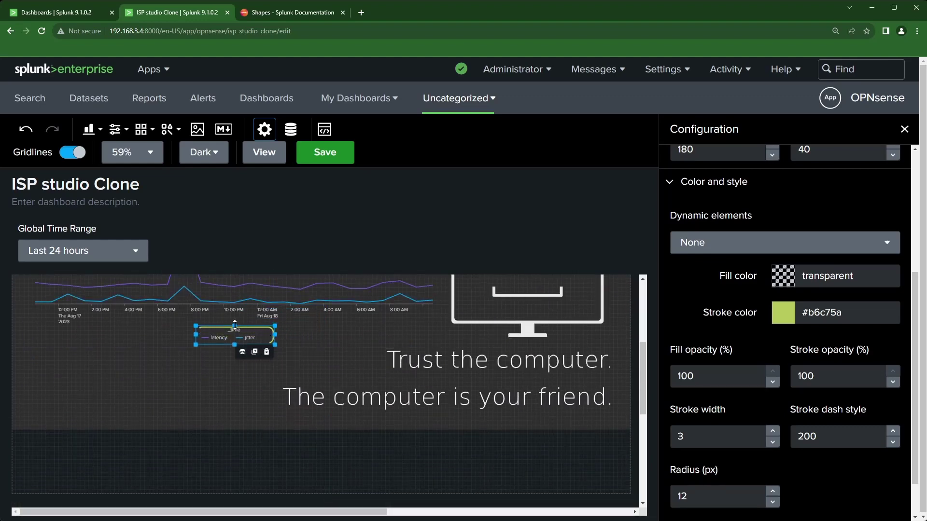
{"action": "left_click_drag", "start_coordinate": [235, 326], "coordinate": [236, 322]}
{"action": "left_click", "coordinate": [302, 360]}
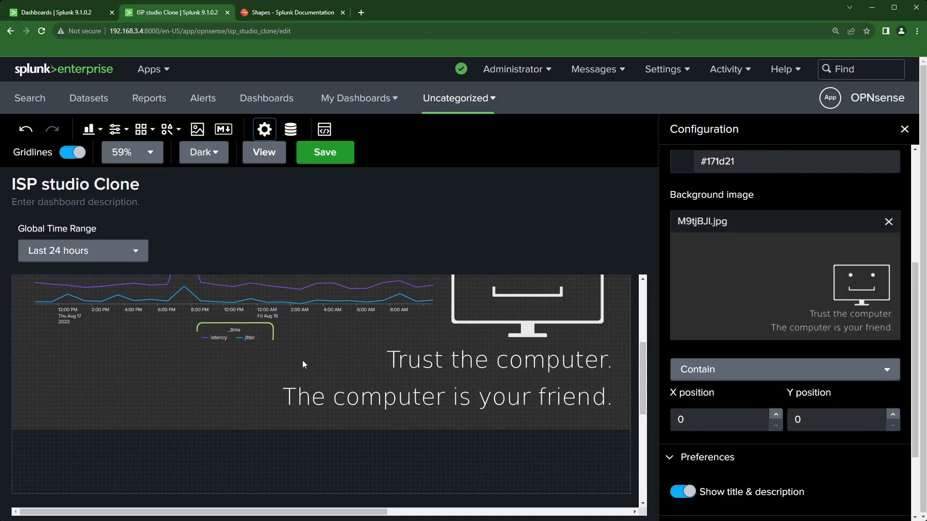
Set the stroke color of the frame around the latency and jitter legend to purple #5a4575.
{"action": "left_click", "coordinate": [253, 325]}
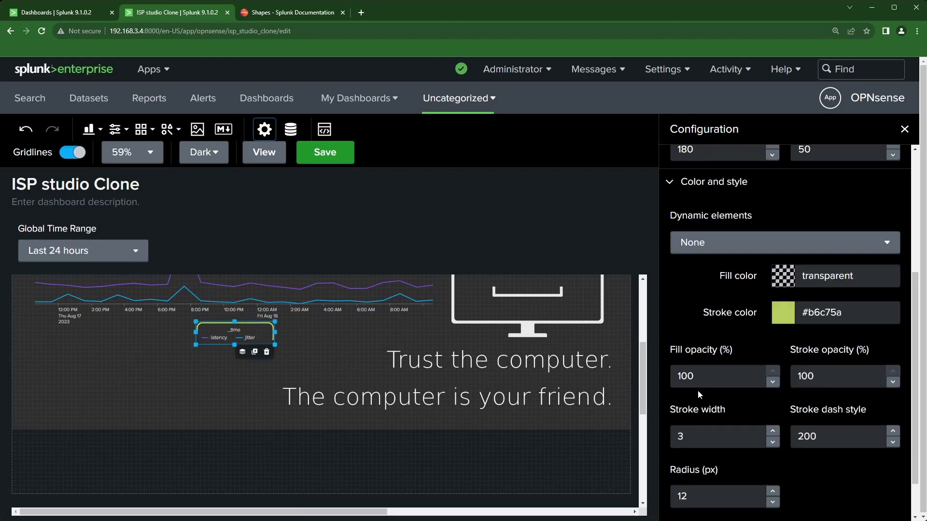
{"action": "left_click", "coordinate": [783, 318]}
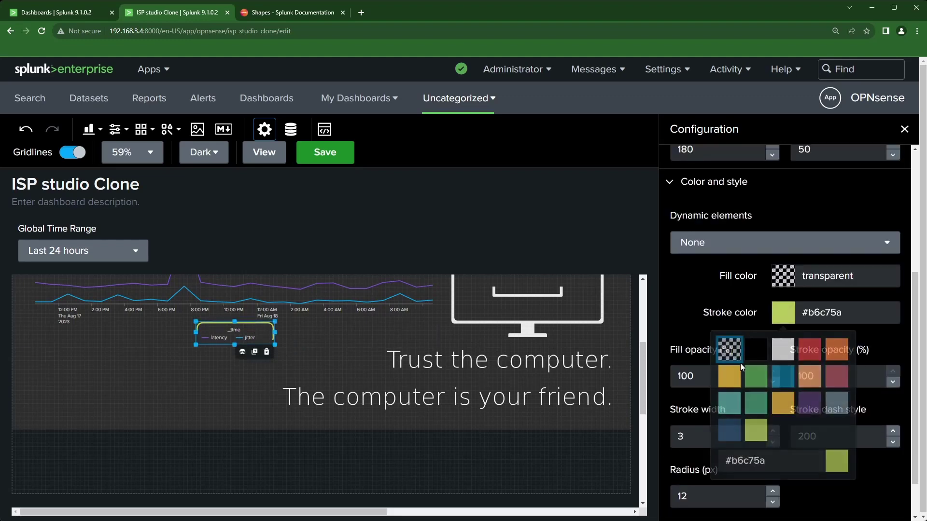
{"action": "left_click", "coordinate": [815, 408]}
{"action": "left_click", "coordinate": [161, 388]}
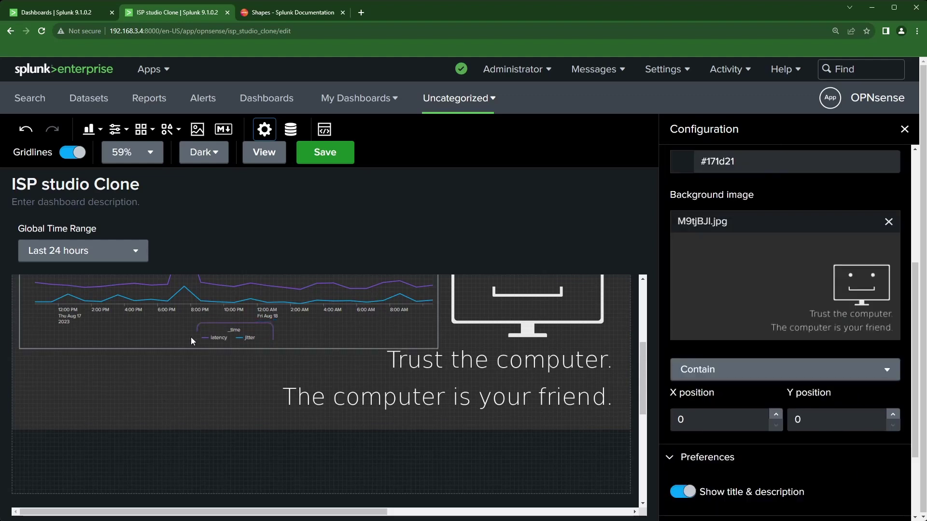
Duplicate the purple legend frame, set the copy's stroke color to blue #0877a6 and move it back over the legend.
{"action": "left_click", "coordinate": [268, 326]}
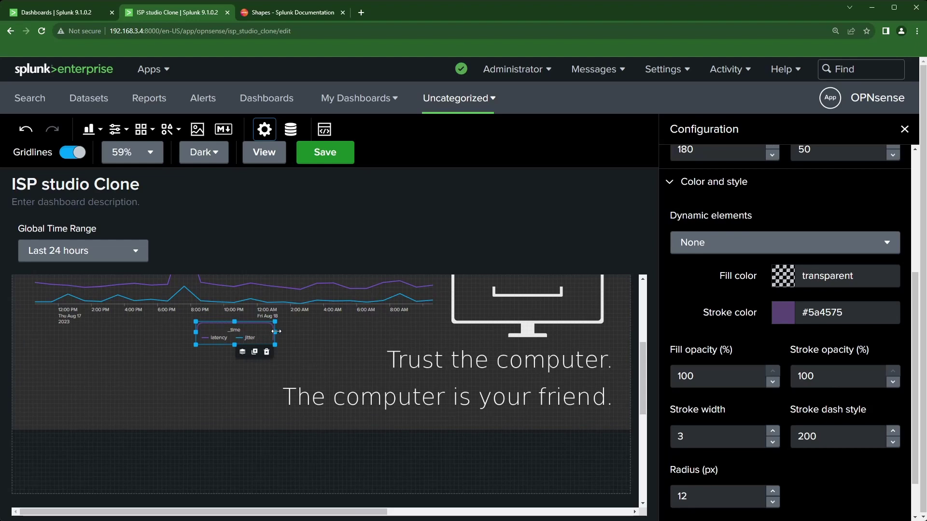
{"action": "left_click_drag", "start_coordinate": [260, 328], "coordinate": [269, 337]}
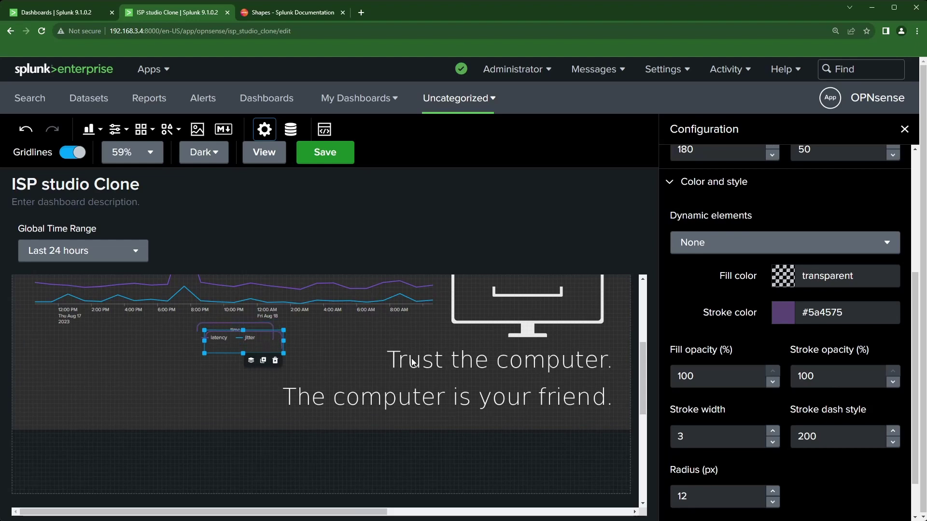
{"action": "left_click", "coordinate": [783, 312]}
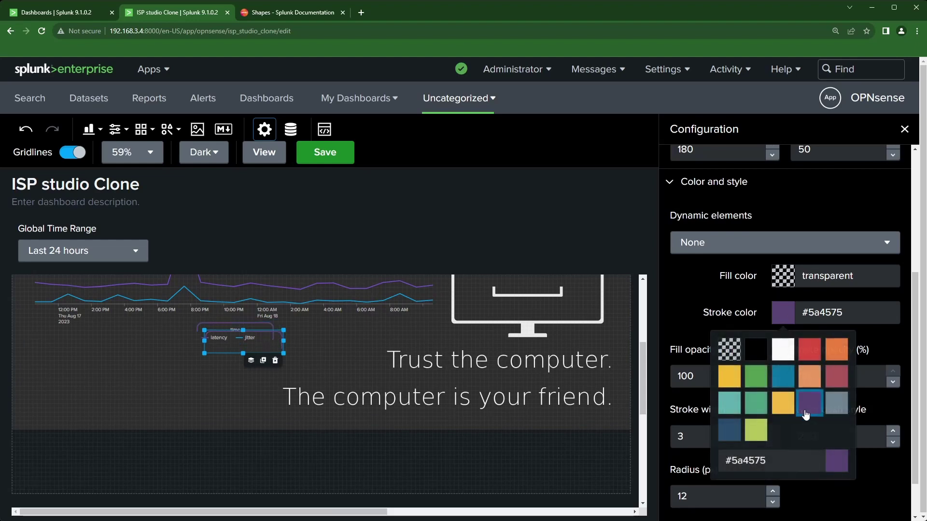
{"action": "left_click", "coordinate": [789, 378]}
{"action": "mouse_move", "coordinate": [262, 332]}
{"action": "left_mouse_down"}
{"action": "mouse_move", "coordinate": [243, 328]}
{"action": "mouse_move", "coordinate": [250, 324]}
{"action": "left_mouse_up"}
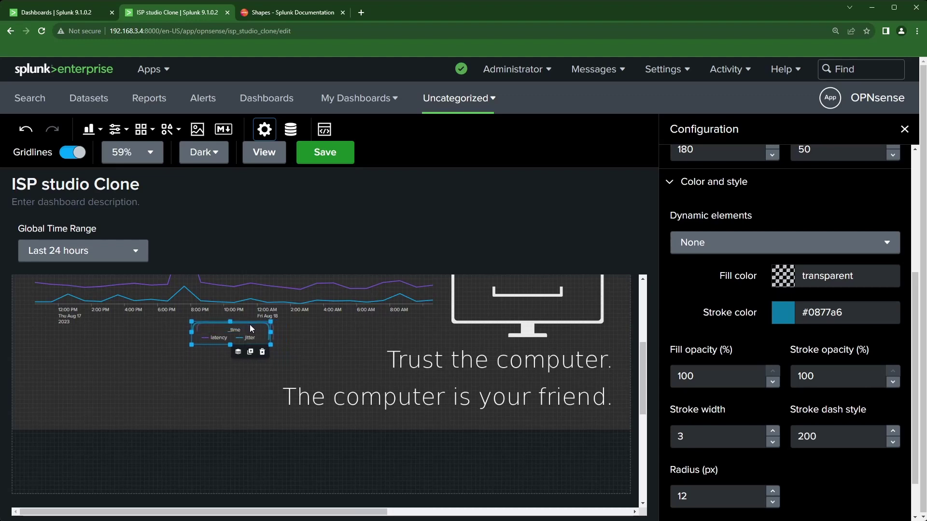
{"action": "left_click", "coordinate": [306, 340]}
{"action": "left_click", "coordinate": [221, 409]}
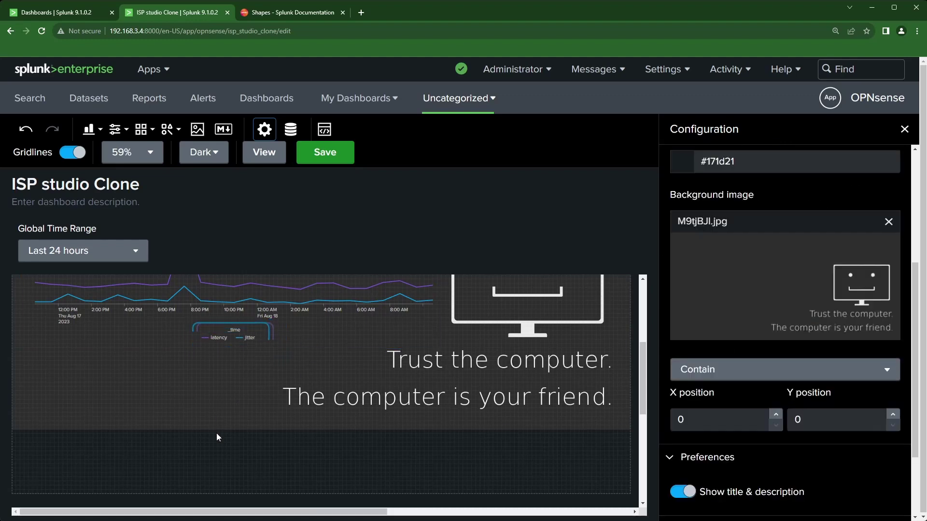
Set the blue frame's stroke dash style to 100 and align the frame exactly over the purple one.
{"action": "left_click", "coordinate": [248, 325]}
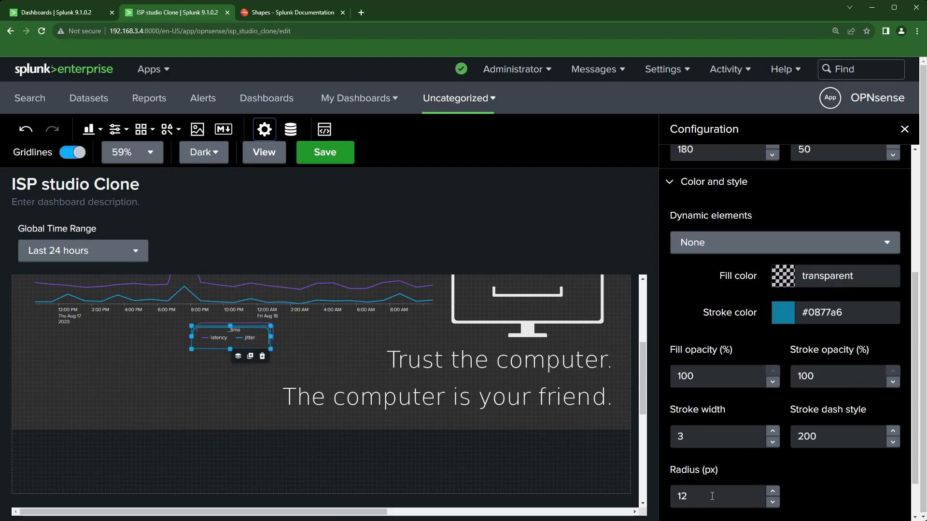
{"action": "double_click", "coordinate": [792, 437]}
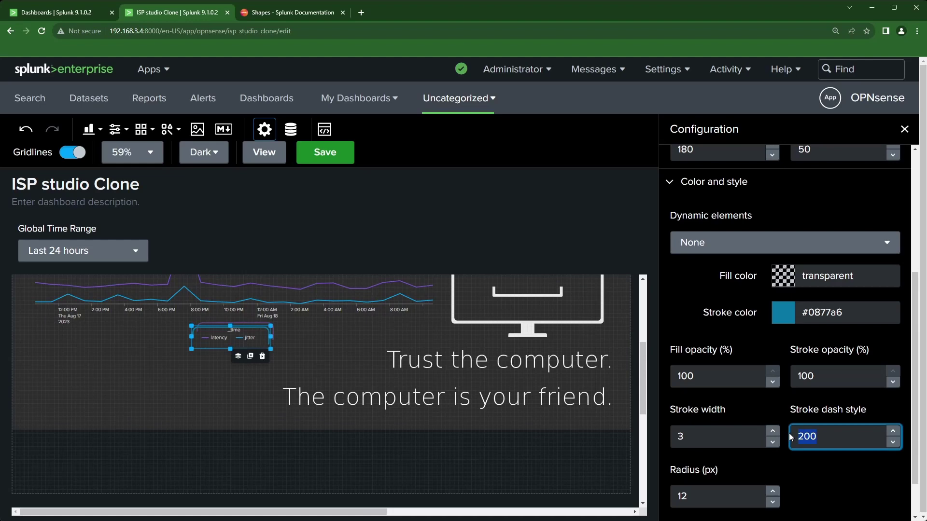
{"action": "type", "text": "100"}
{"action": "left_click", "coordinate": [419, 384]}
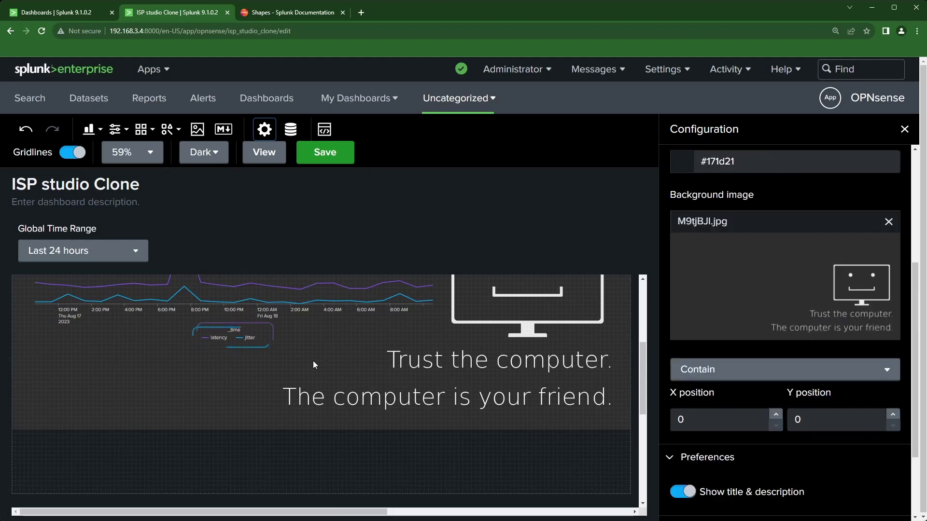
{"action": "left_click", "coordinate": [224, 331]}
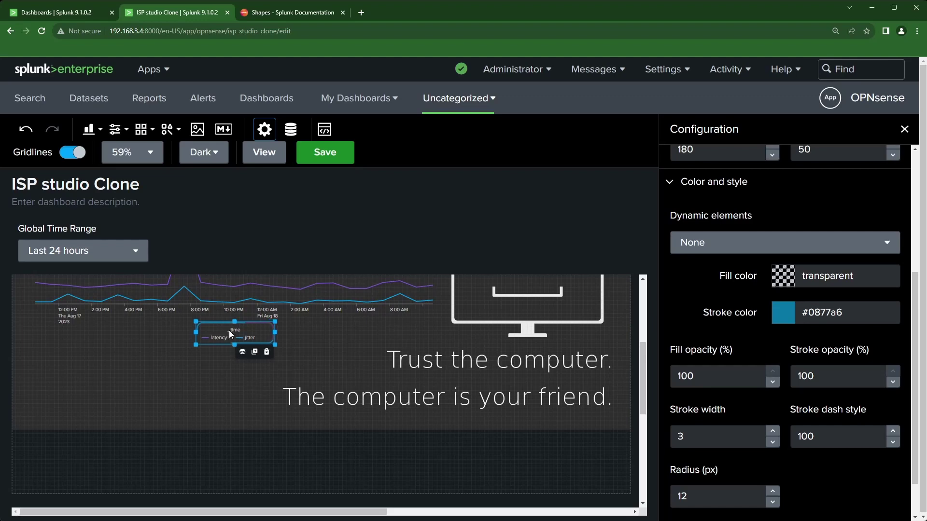
{"action": "left_click", "coordinate": [229, 330]}
{"action": "left_click", "coordinate": [137, 386]}
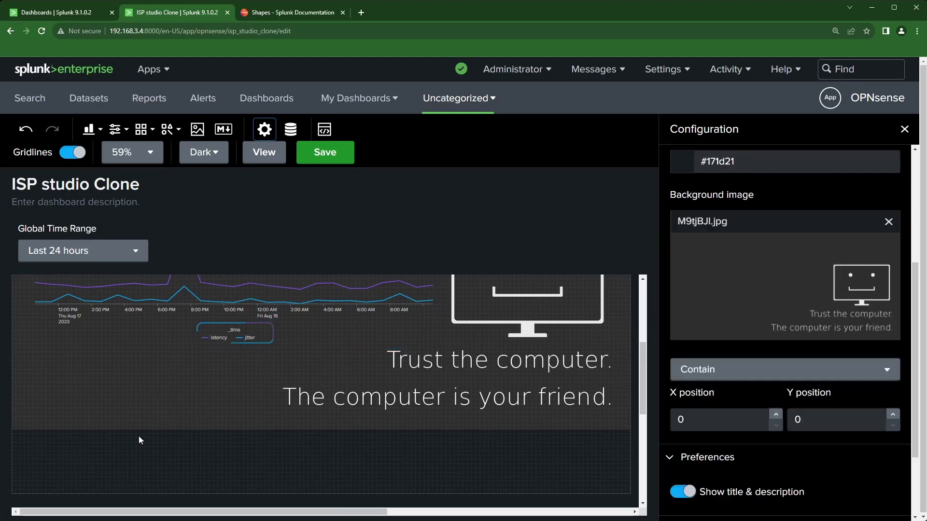
{"action": "key", "text": "ctrl+minus"}
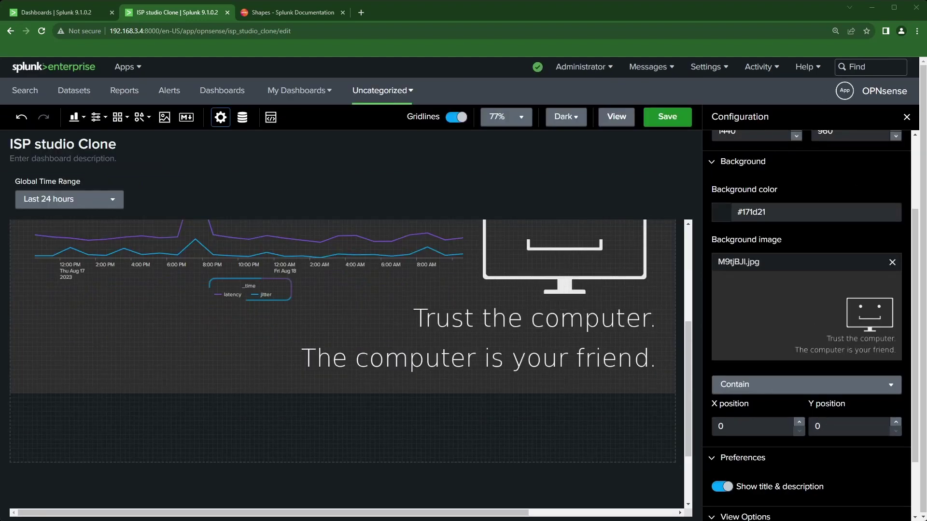